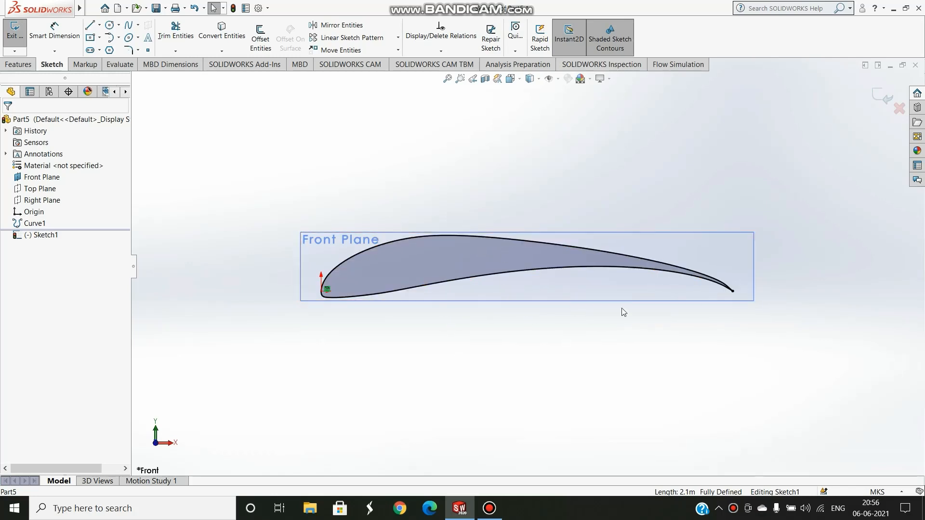
# Draw a horizontal construction centerline along the airfoil's chord from the trailing edge to the origin at the leading edge
pyautogui.click(100, 24)
pyautogui.click(116, 47)
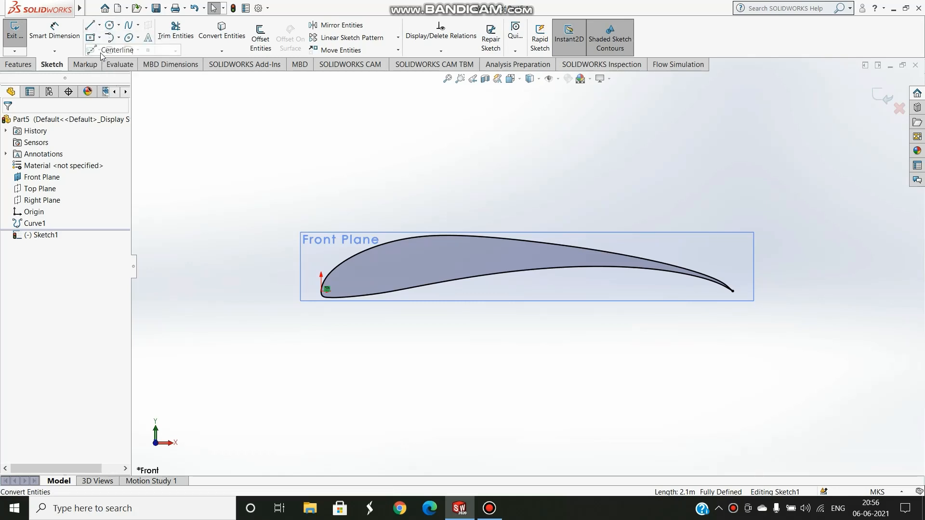
pyautogui.click(733, 291)
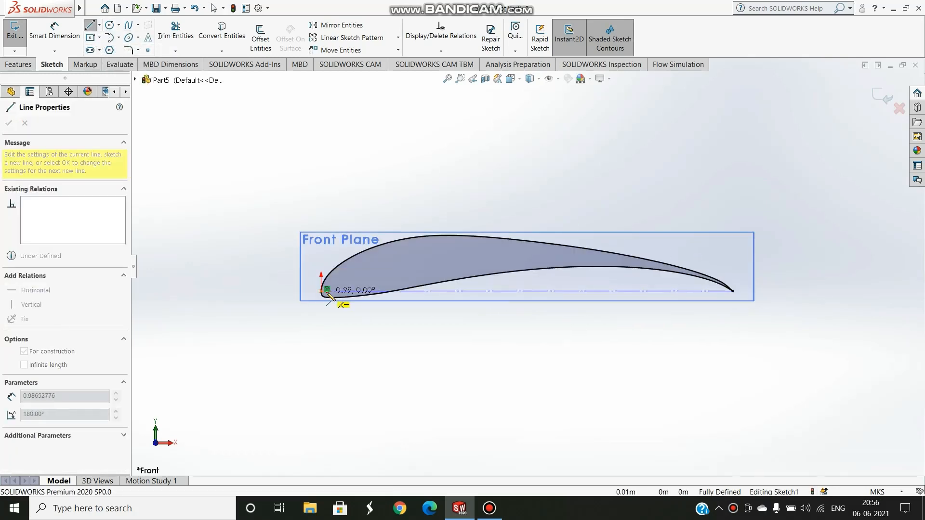
pyautogui.click(321, 291)
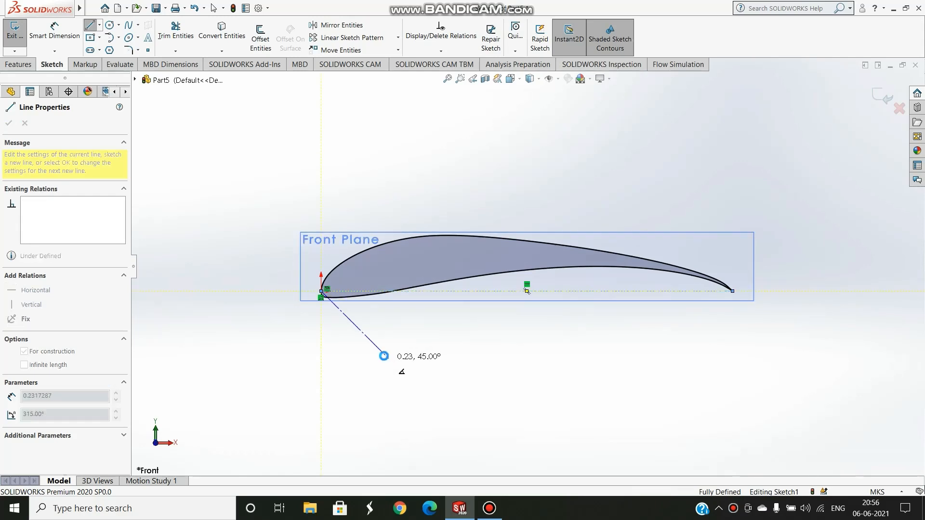
pyautogui.press('Escape')
# Add a driven length dimension to the chord centerline above the airfoil and exit the sketch
pyautogui.click(54, 32)
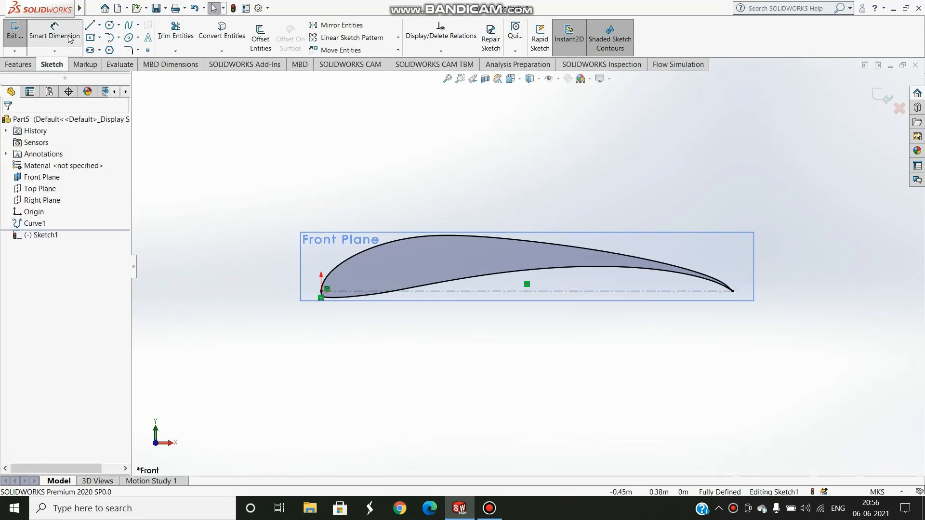
pyautogui.click(482, 292)
pyautogui.click(482, 160)
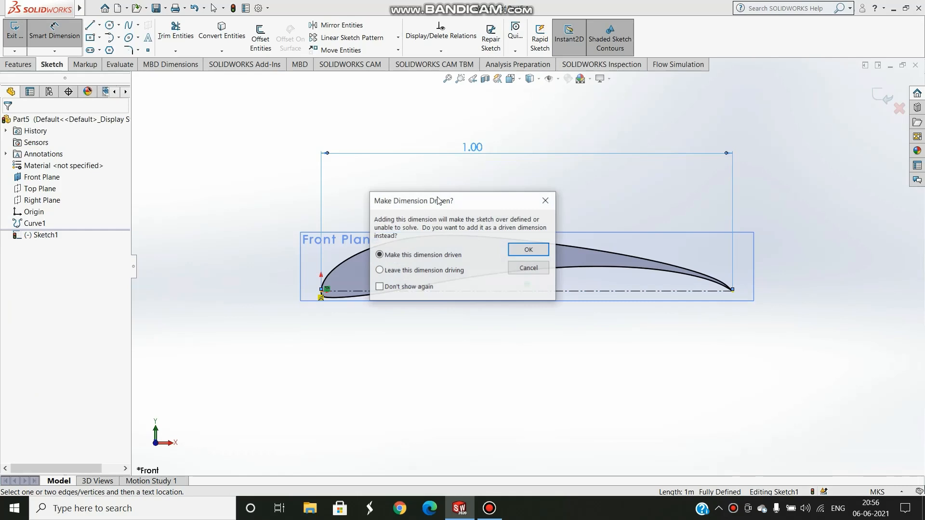
pyautogui.click(535, 247)
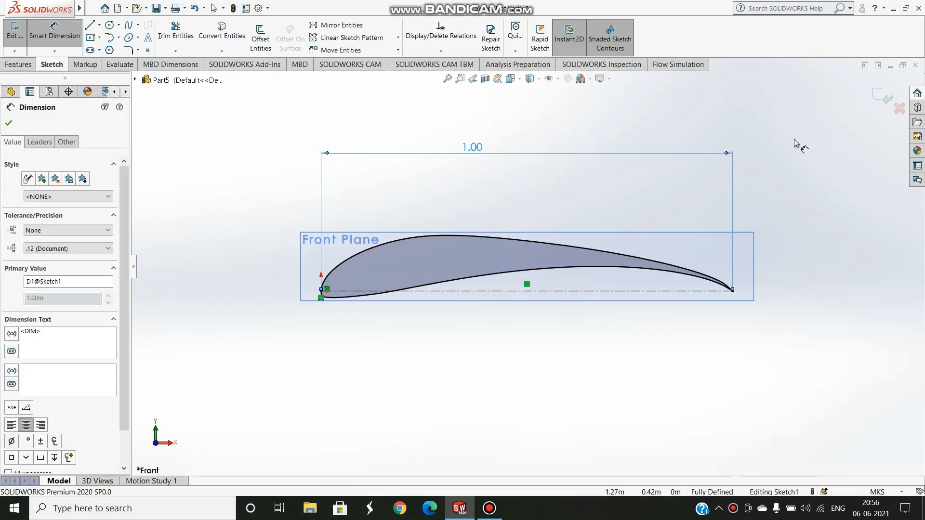
pyautogui.click(9, 123)
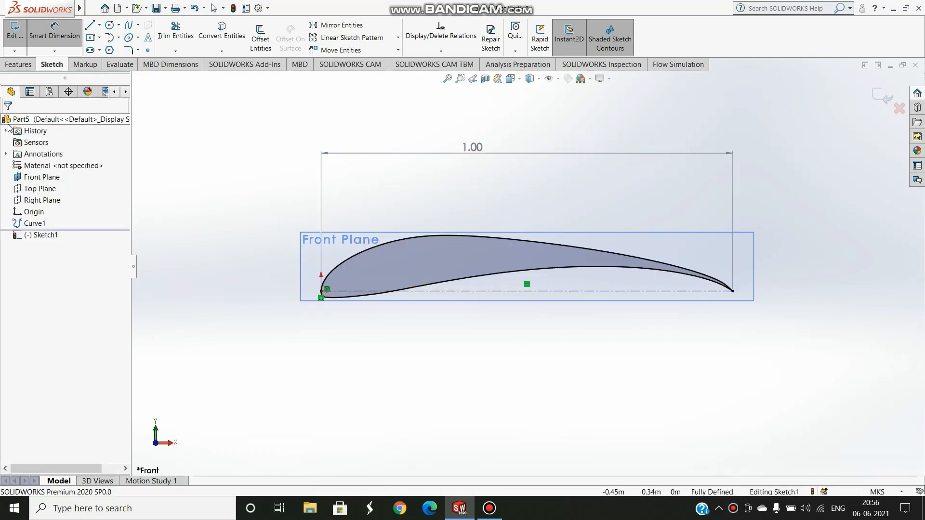
pyautogui.click(876, 97)
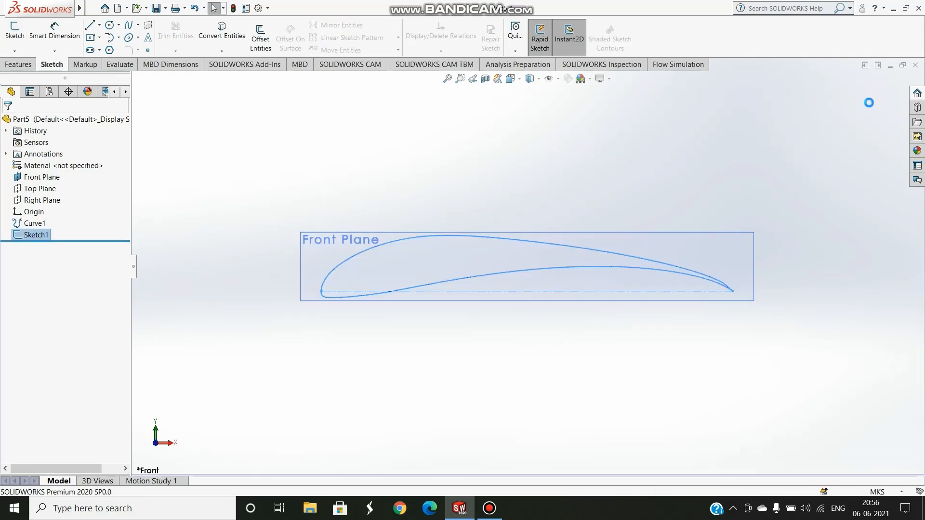
# Start a new sketch on the Front Plane and paste a copy of the airfoil spline below the original profile
pyautogui.click(308, 243)
pyautogui.click(14, 32)
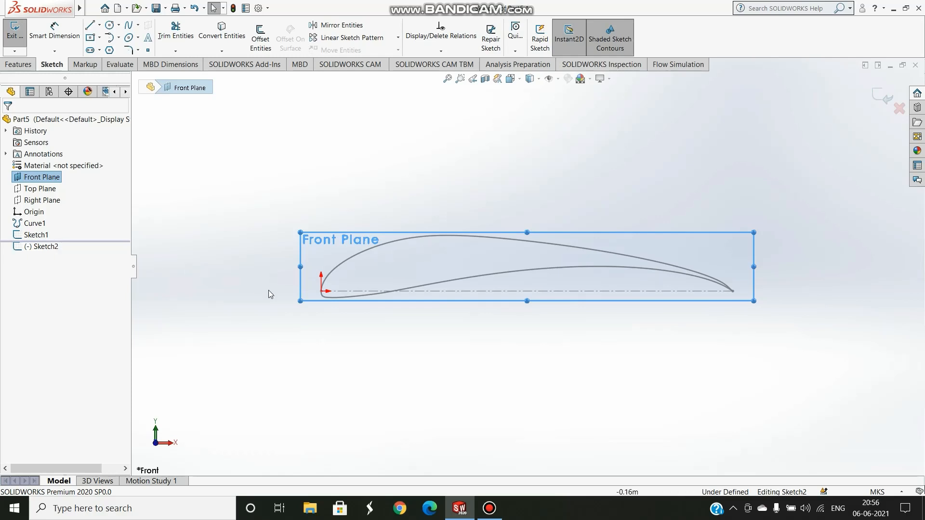
pyautogui.click(357, 259)
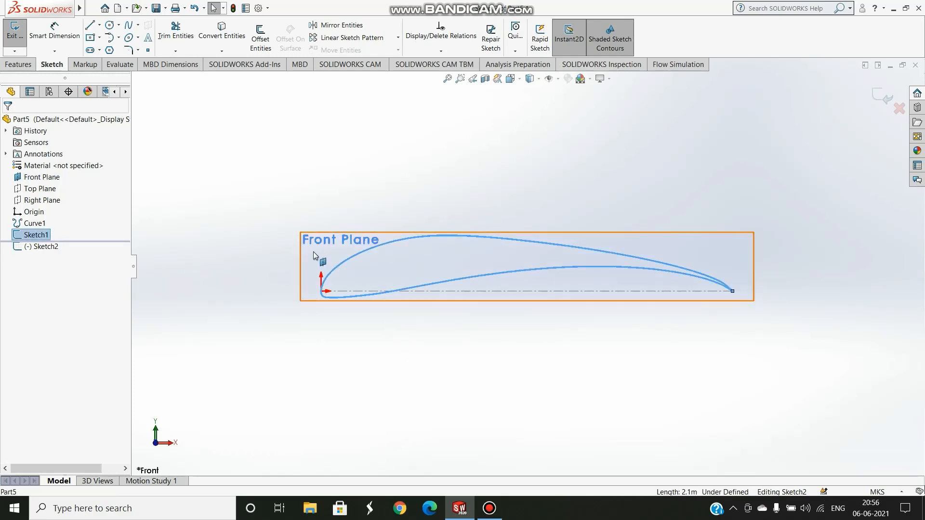
pyautogui.click(342, 348)
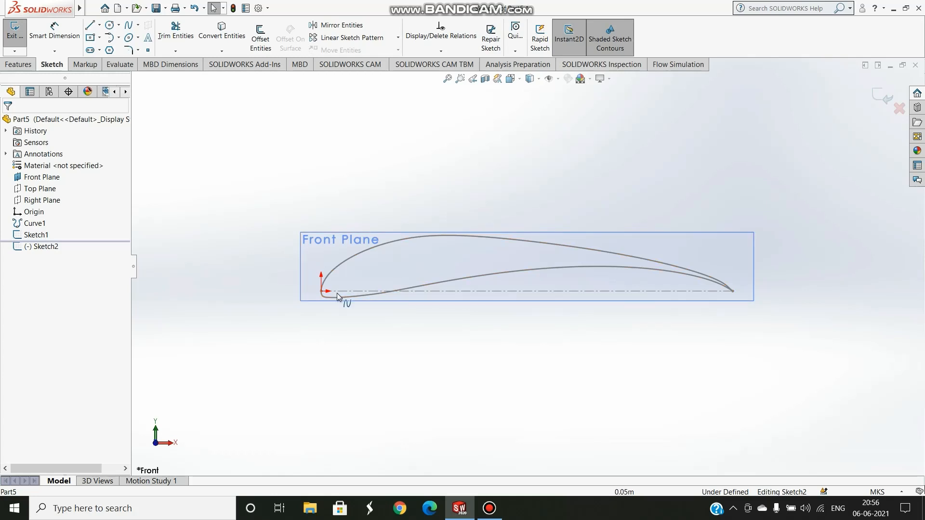
pyautogui.click(313, 250)
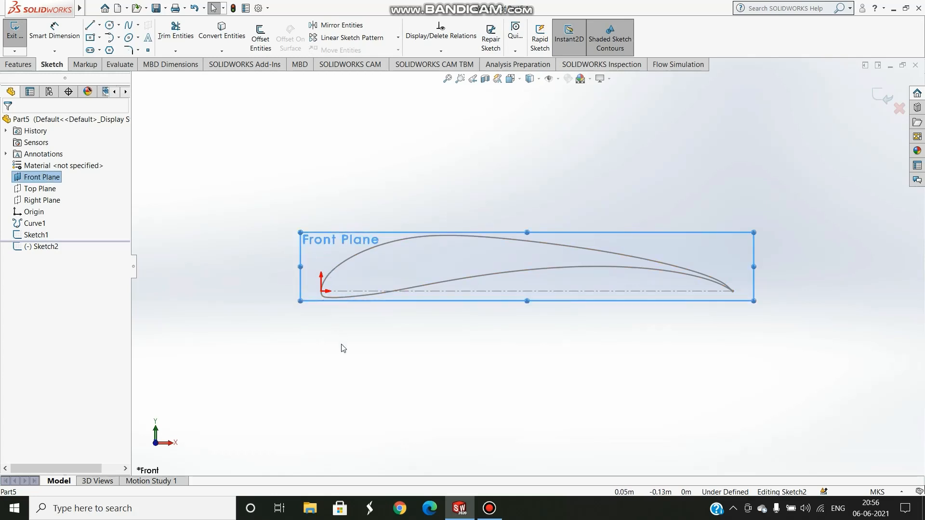
pyautogui.hotkey('ctrl', 'v')
pyautogui.moveTo(222, 242)
pyautogui.mouseDown()
pyautogui.moveTo(275, 331)
pyautogui.moveTo(398, 337)
pyautogui.mouseUp()
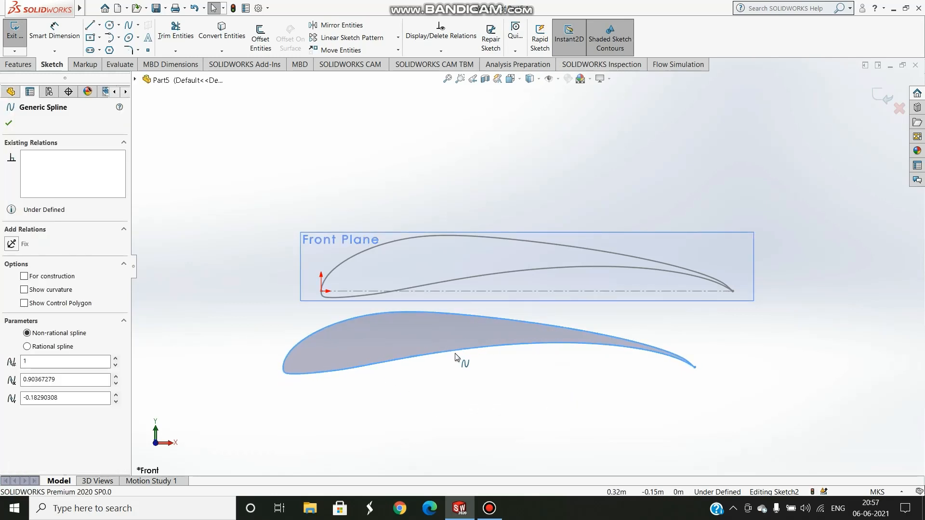
# Draw a horizontal construction centerline from the trailing edge to the leading edge of the pasted airfoil
pyautogui.click(100, 25)
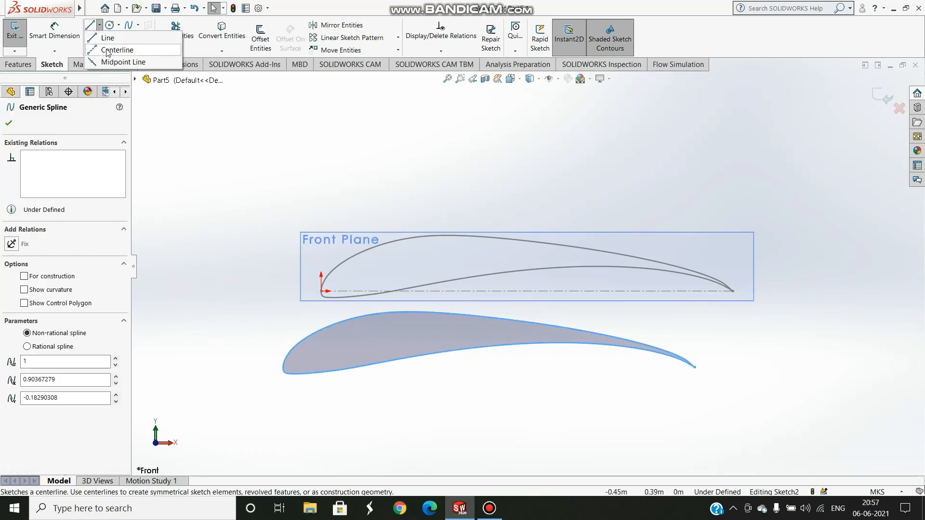
pyautogui.click(107, 50)
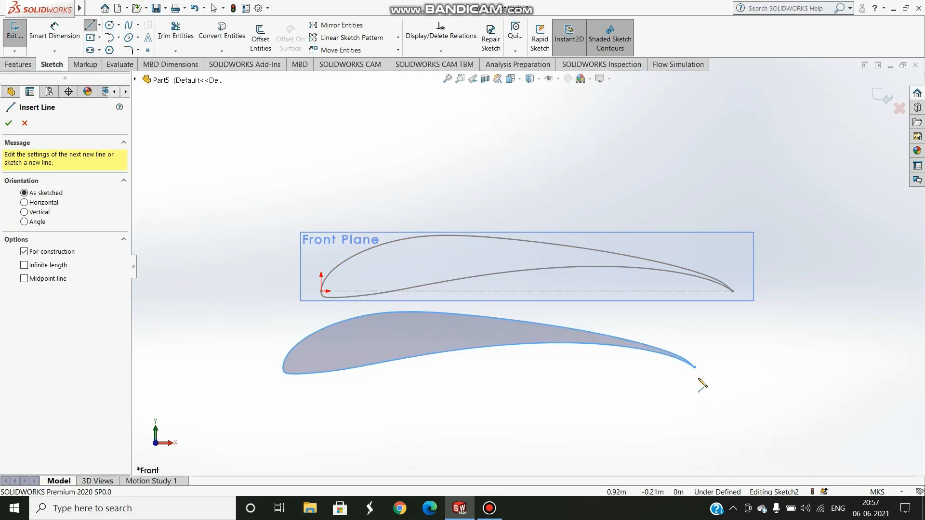
pyautogui.click(694, 368)
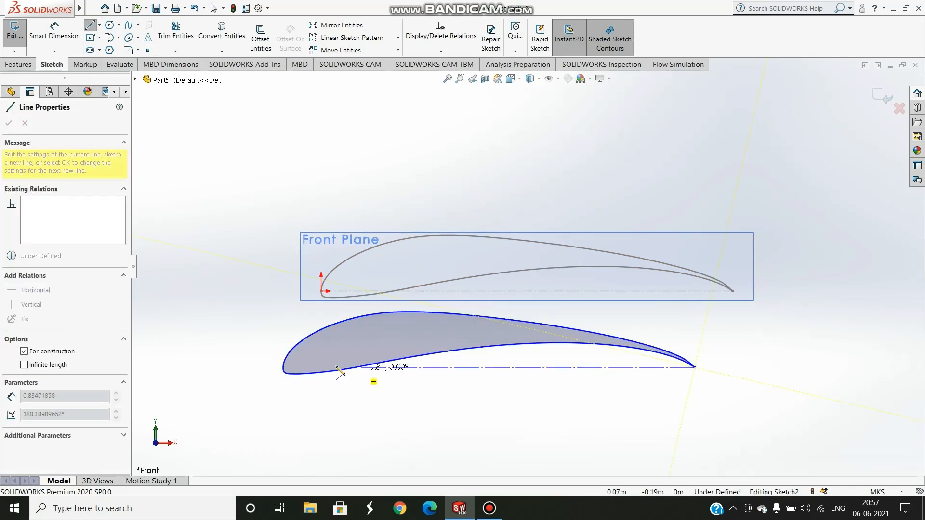
pyautogui.click(287, 369)
pyautogui.press('Escape')
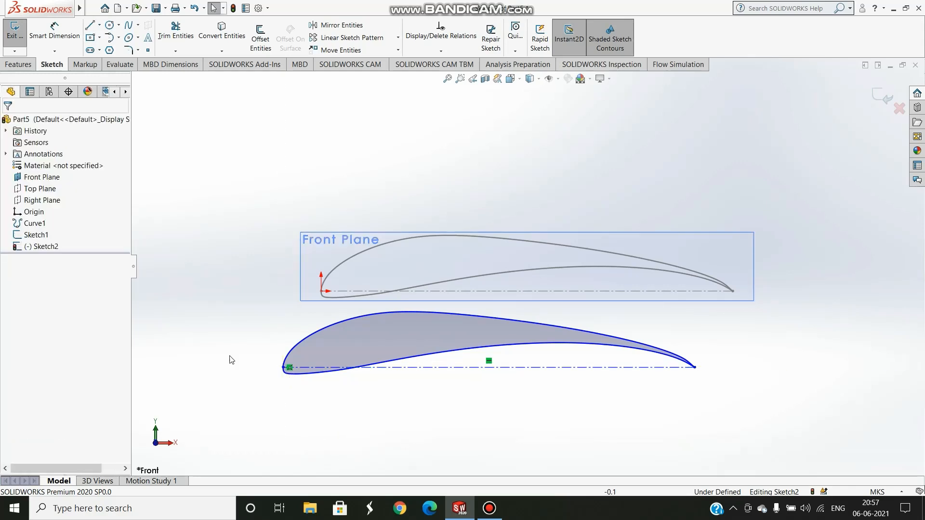
# Dimension the pasted airfoil's chord centerline and set its length to 0.35 m
pyautogui.click(71, 27)
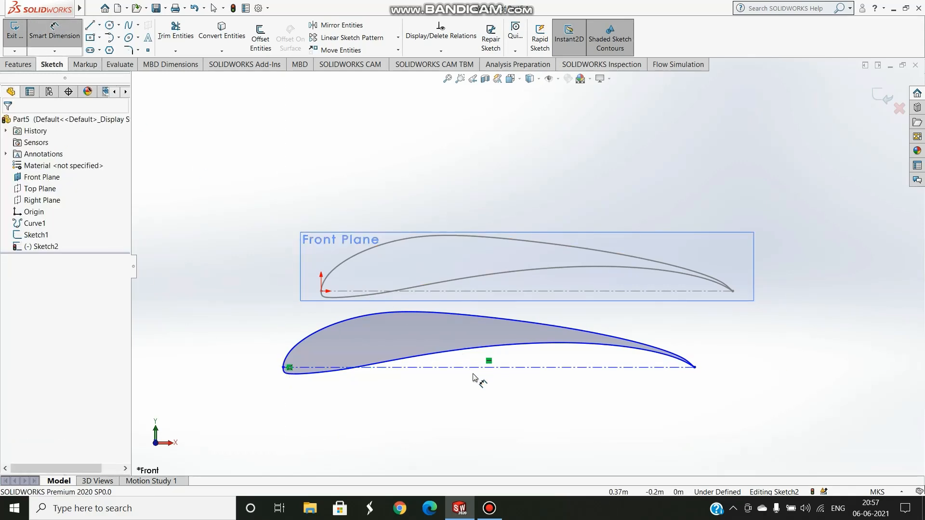
pyautogui.click(473, 369)
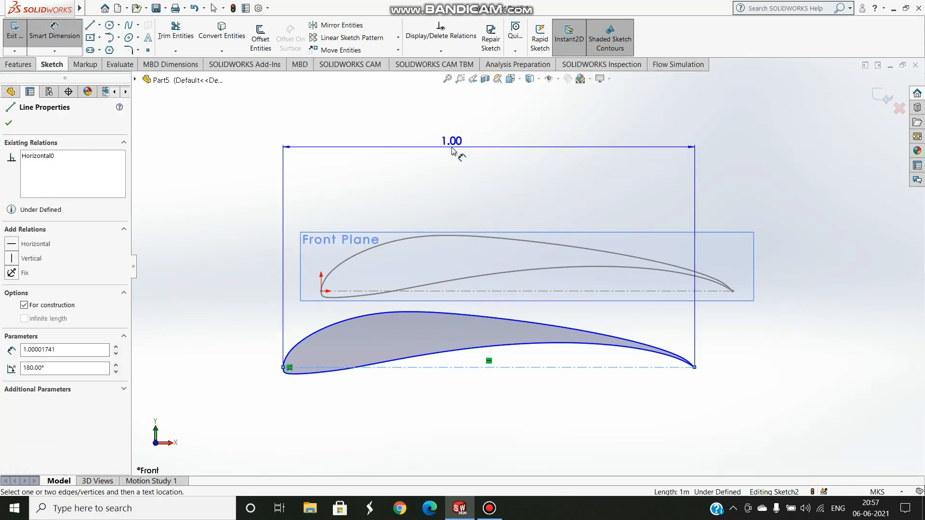
pyautogui.click(458, 147)
pyautogui.write('0')
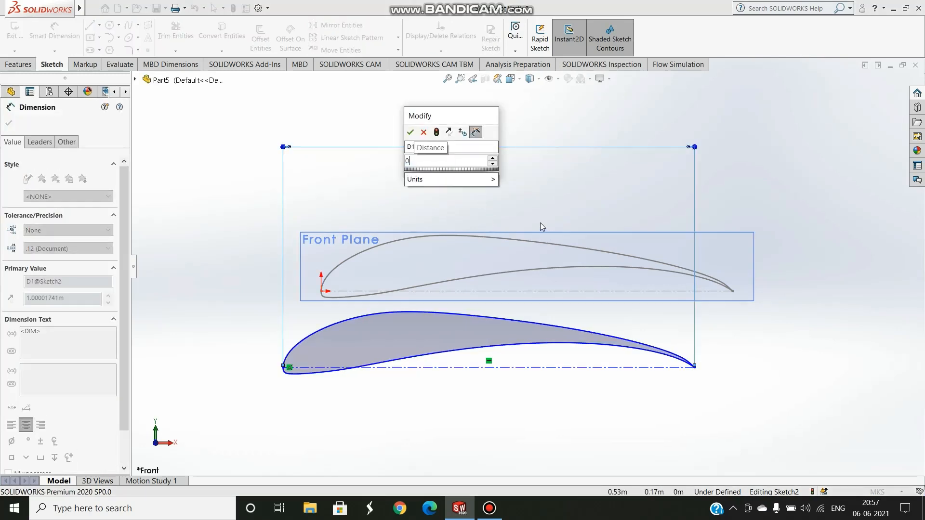
pyautogui.write('.35')
pyautogui.press('Return')
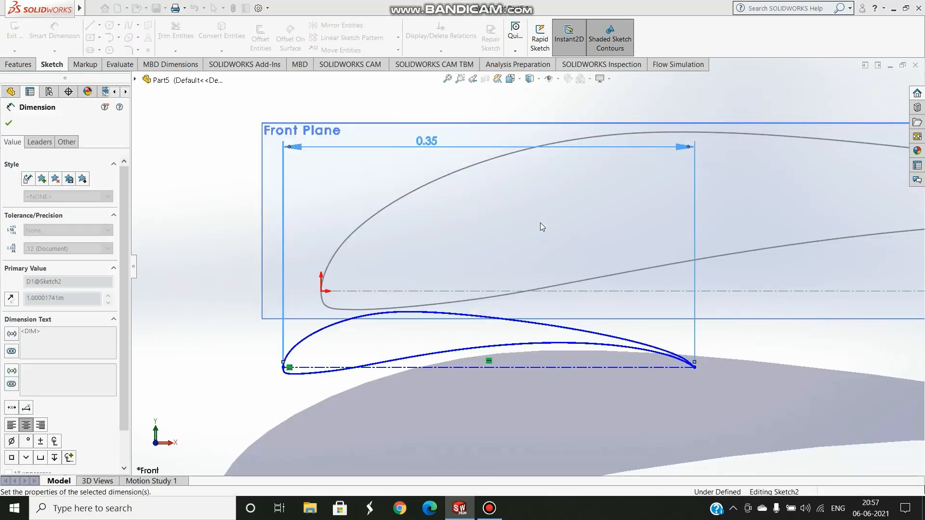
pyautogui.press('Escape')
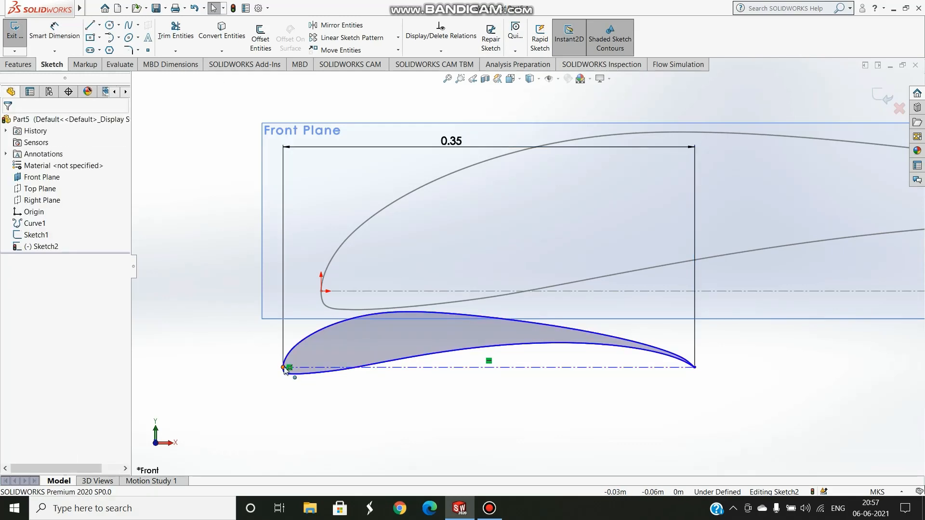
# Make the leading-edge point of the smaller airfoil coincident with the origin and exit the sketch
pyautogui.click(285, 369)
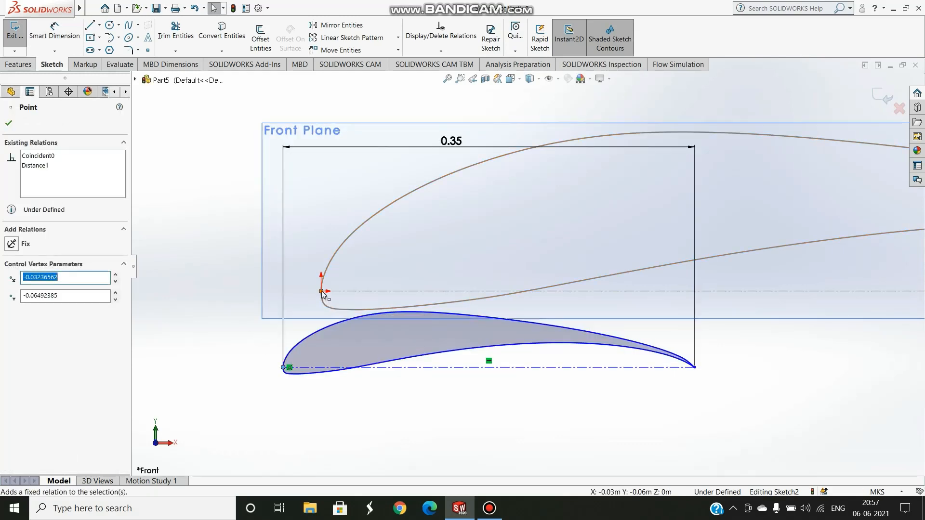
pyautogui.keyDown('ctrl'); pyautogui.click(322, 291); pyautogui.keyUp('ctrl')
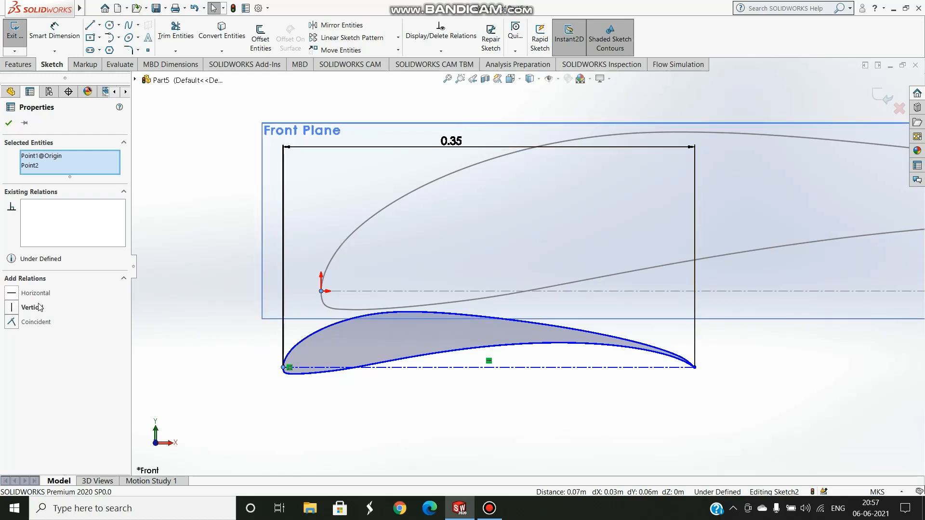
pyautogui.click(11, 323)
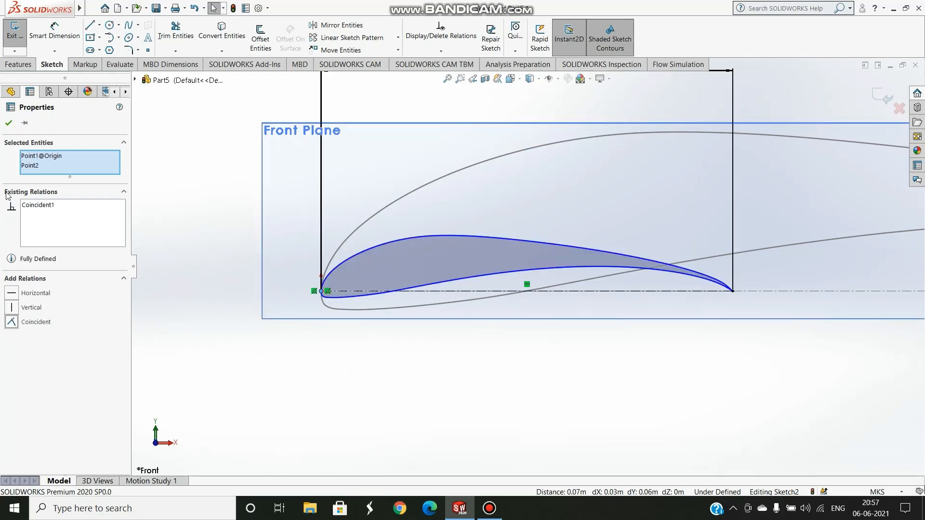
pyautogui.click(9, 123)
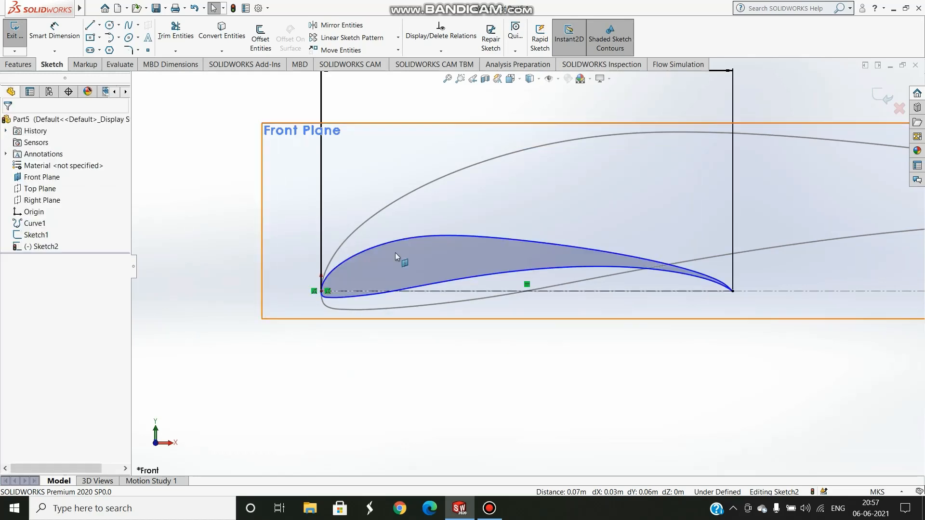
pyautogui.click(879, 99)
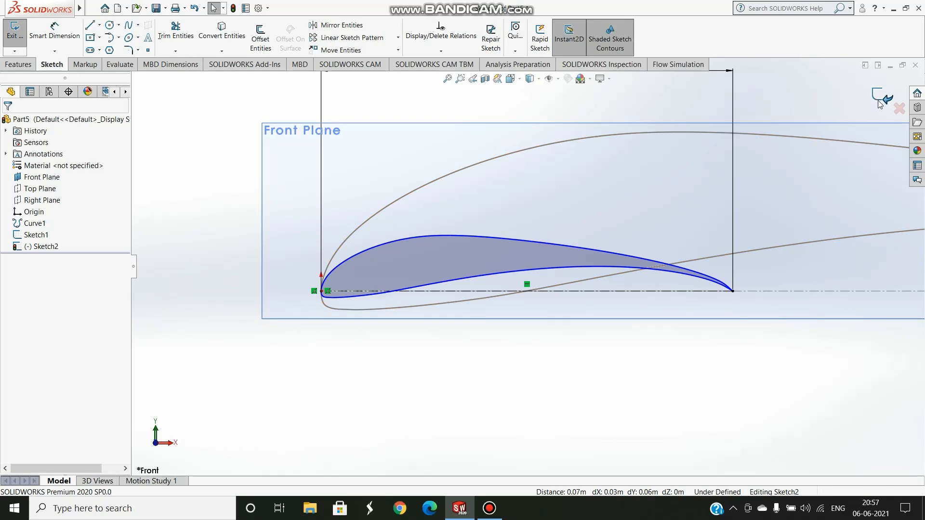
# Create a reference plane offset 0.30 m from the Front Plane
pyautogui.scroll(3, 693, 256)
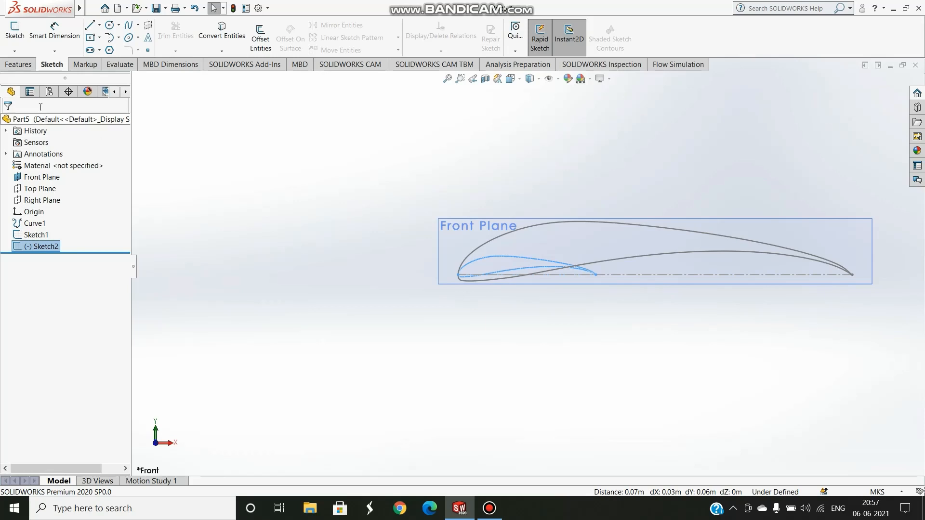
pyautogui.click(18, 64)
pyautogui.click(474, 39)
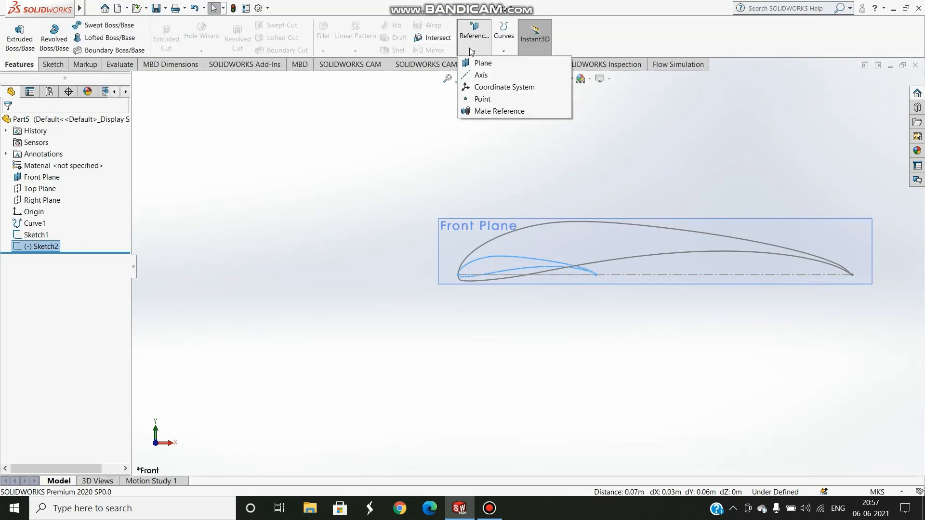
pyautogui.click(472, 65)
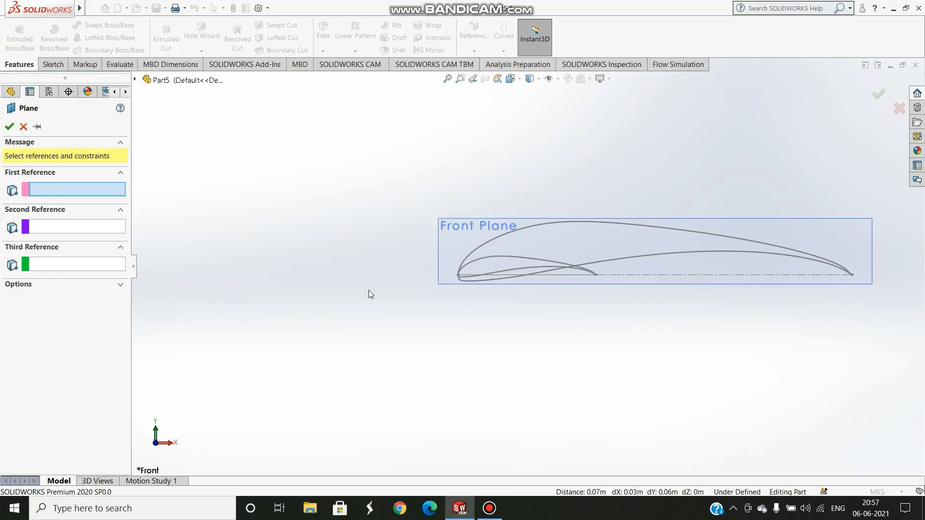
pyautogui.click(462, 237)
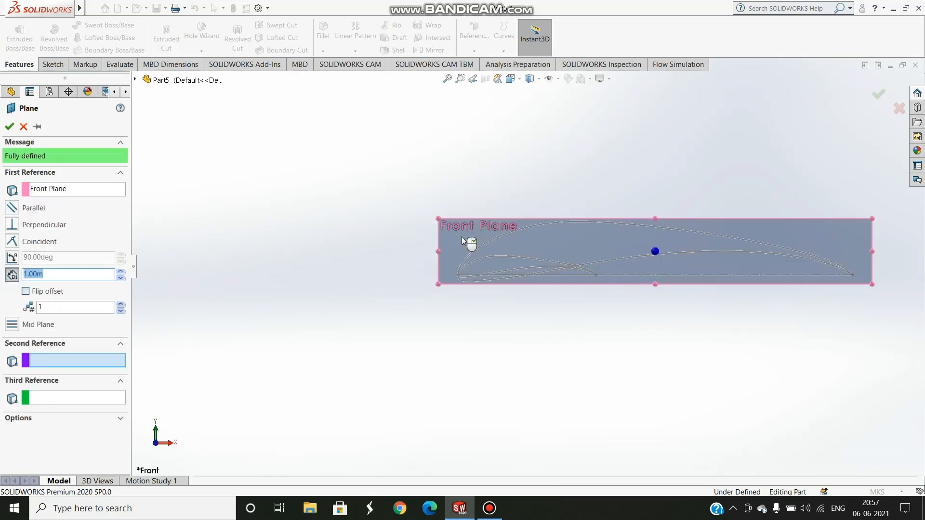
pyautogui.moveTo(233, 314); pyautogui.dragTo(152, 328, button='middle')
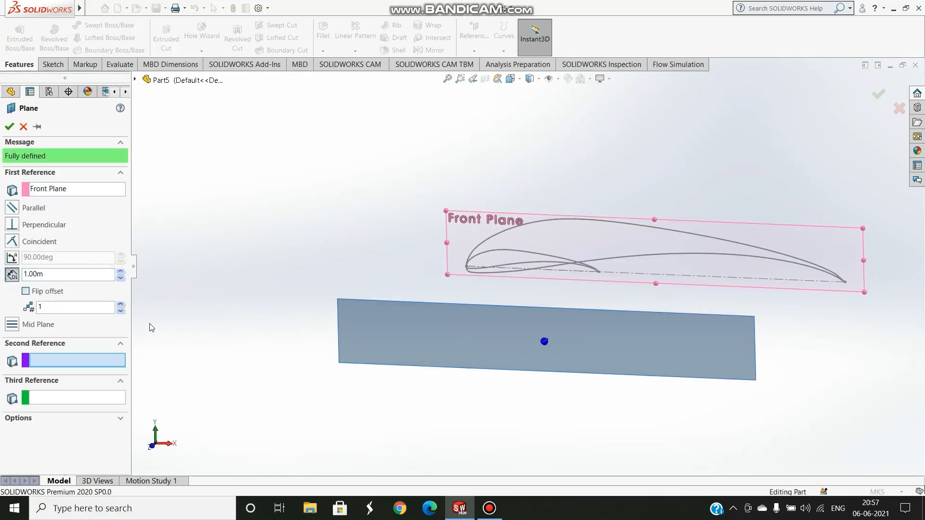
pyautogui.doubleClick(57, 274)
pyautogui.press('Return')
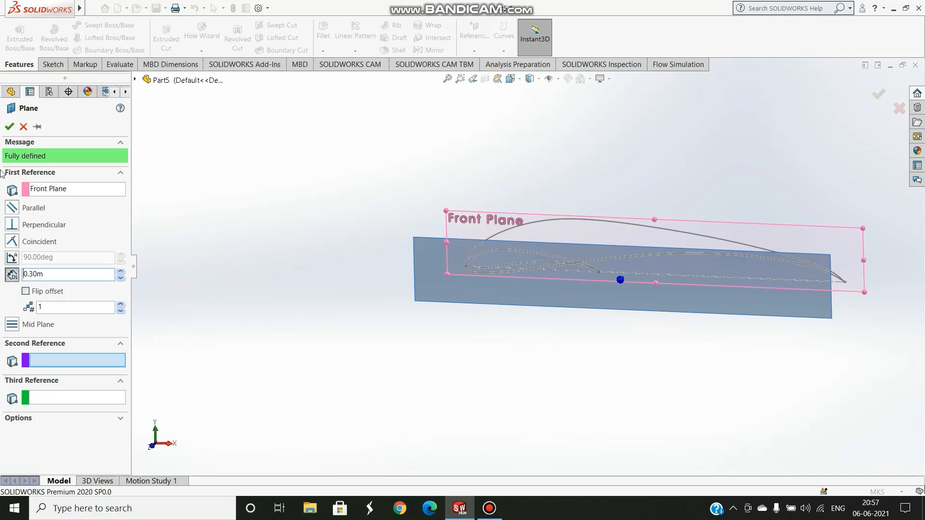
pyautogui.click(9, 127)
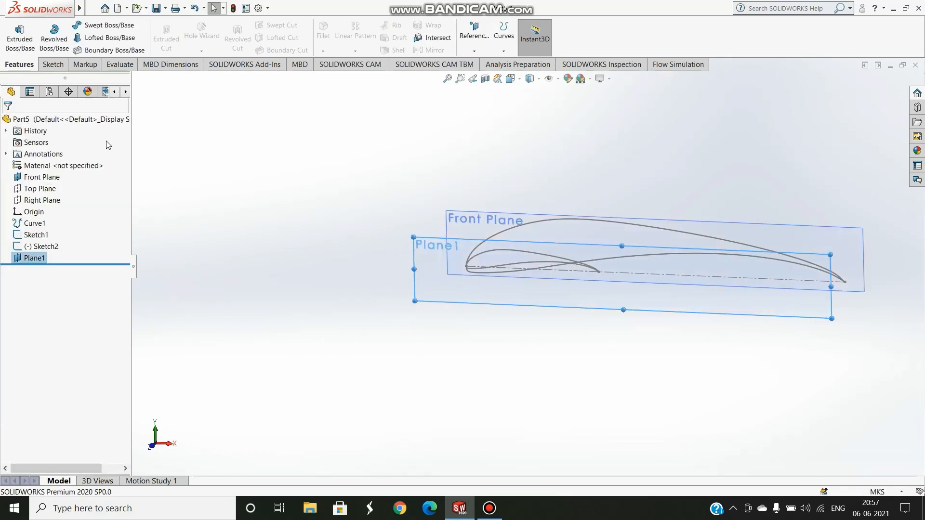
# Start a sketch on Plane1 and paste a copy of the large airfoil profile from the Front Plane into it
pyautogui.click(53, 64)
pyautogui.click(16, 34)
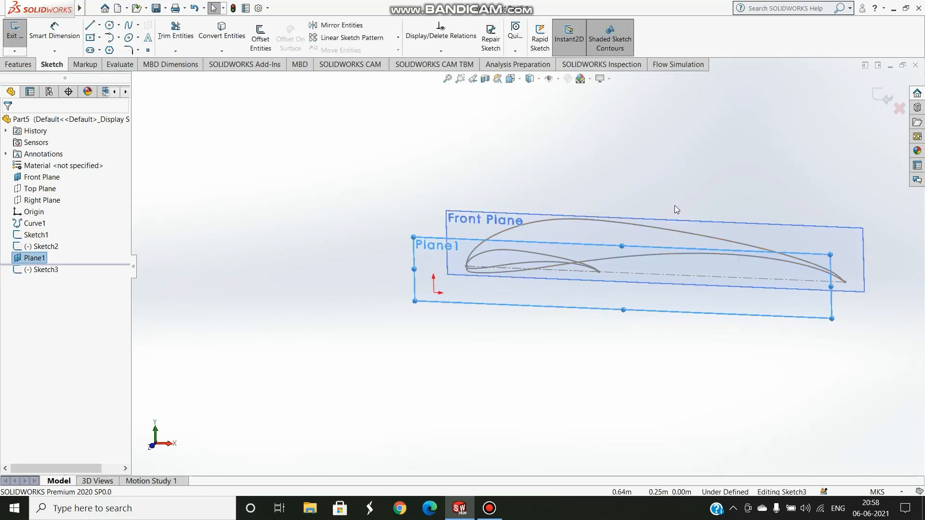
pyautogui.click(646, 228)
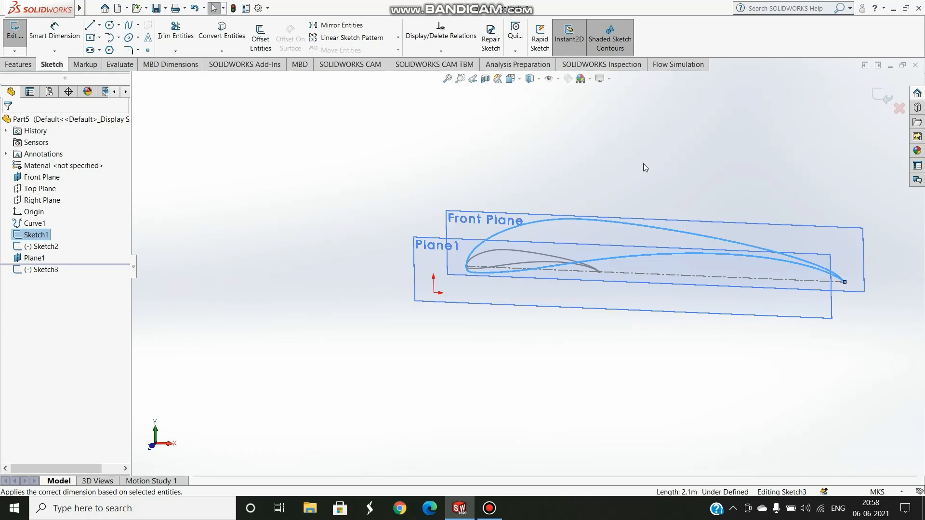
pyautogui.click(561, 307)
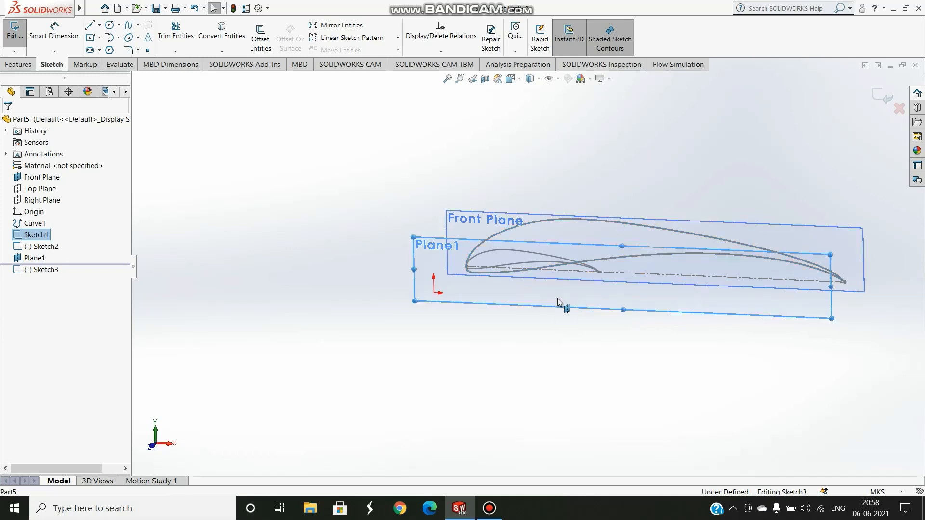
pyautogui.hotkey('ctrl', 'v')
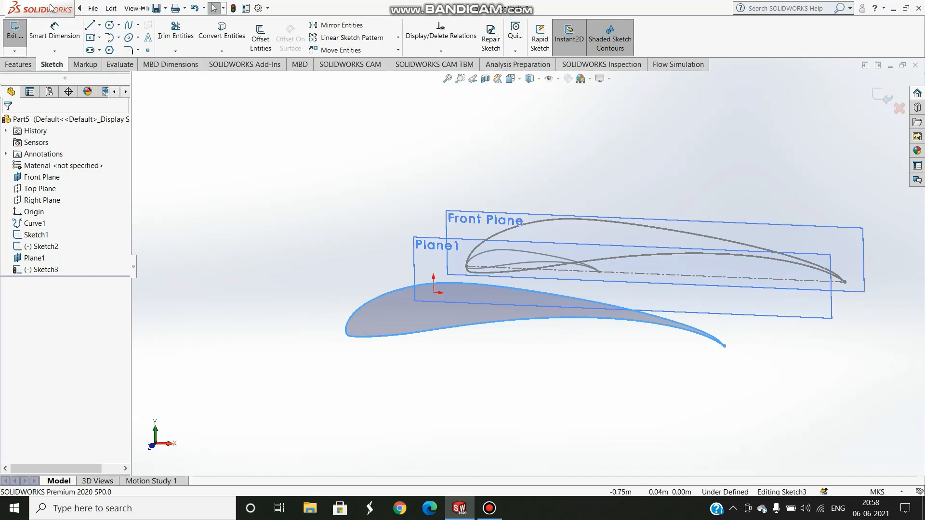
pyautogui.click(93, 8)
pyautogui.click(285, 143)
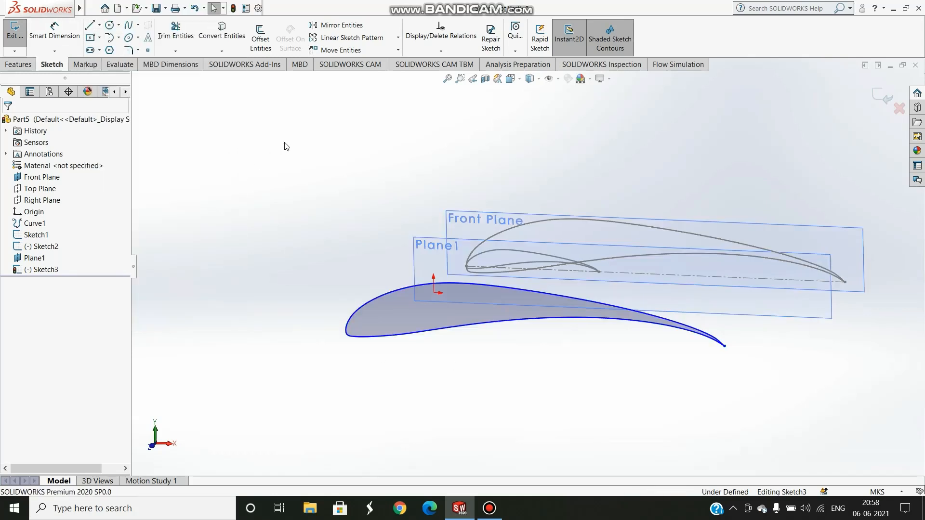
# Draw a horizontal construction centerline from the trailing edge to the leading edge of the airfoil pasted on Plane1
pyautogui.click(99, 24)
pyautogui.click(108, 44)
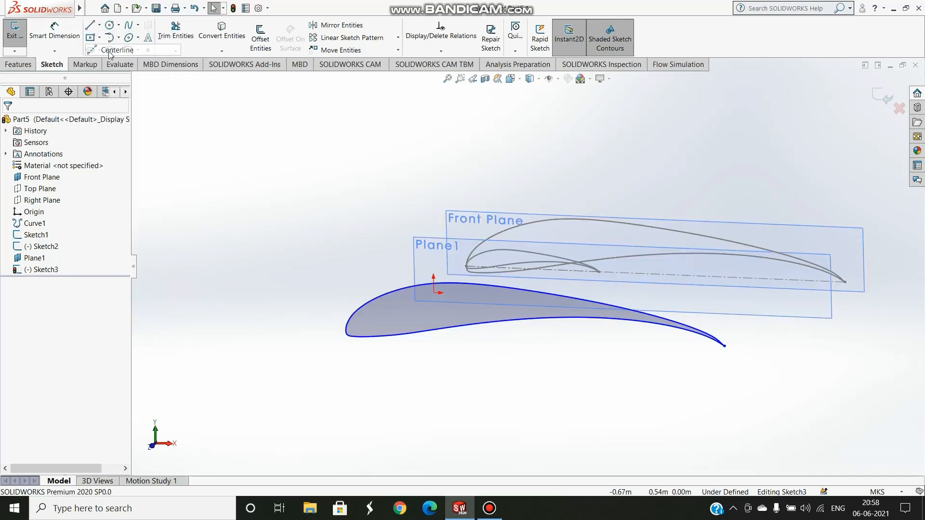
pyautogui.click(725, 346)
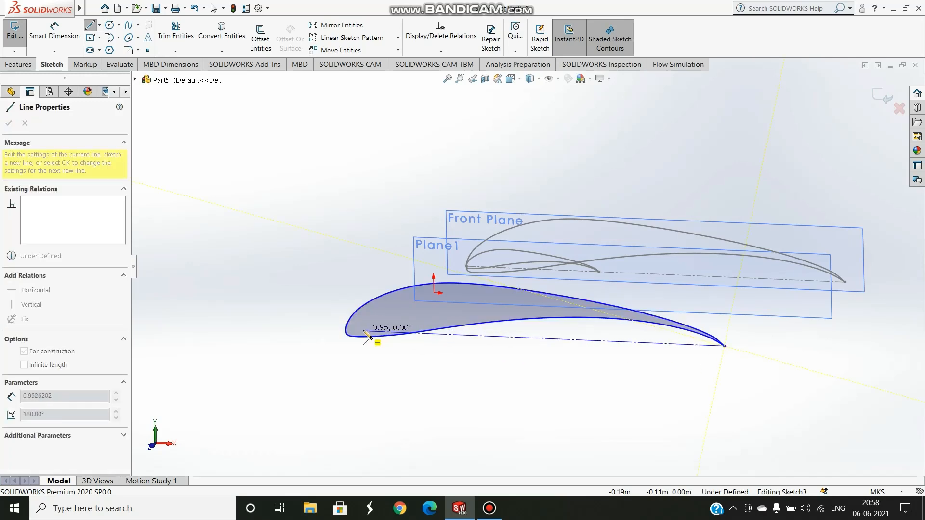
pyautogui.click(347, 331)
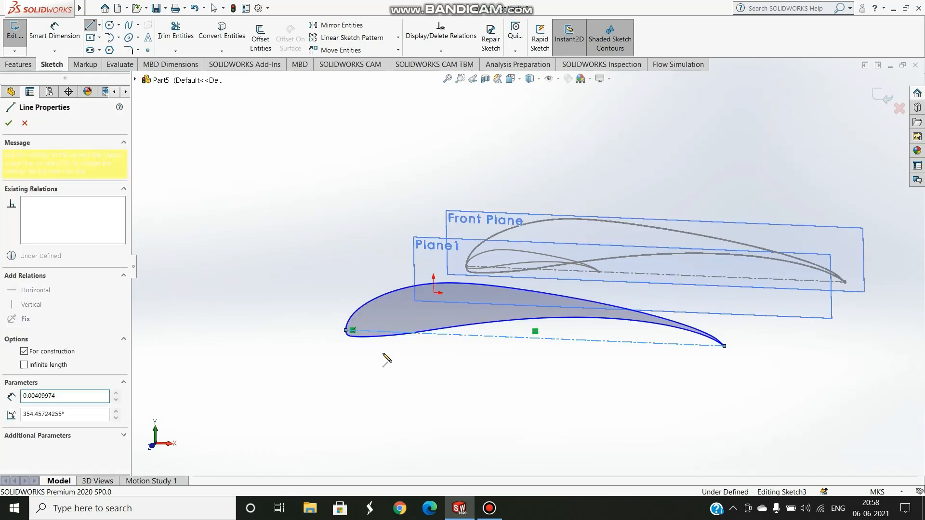
pyautogui.press('Escape')
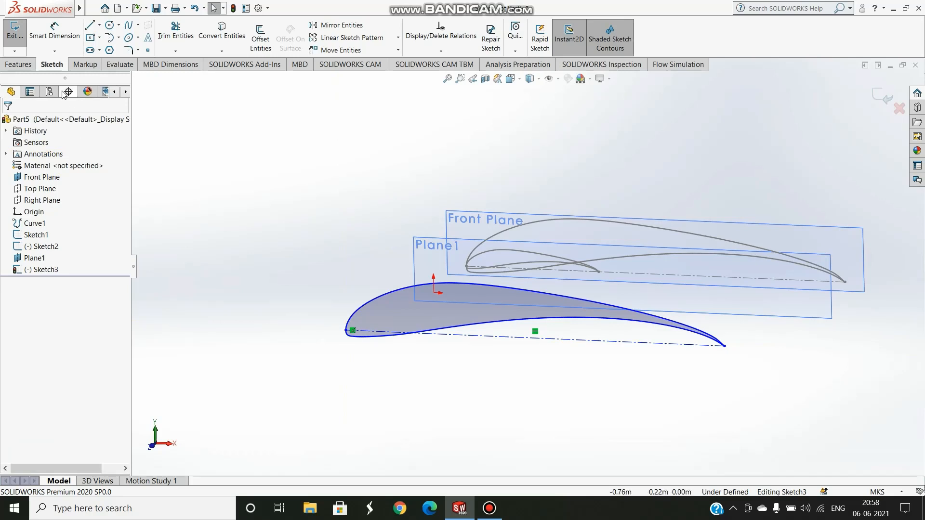
# Dimension the chord centerline of the airfoil on Plane1 and set its length to 0.30 m
pyautogui.click(51, 42)
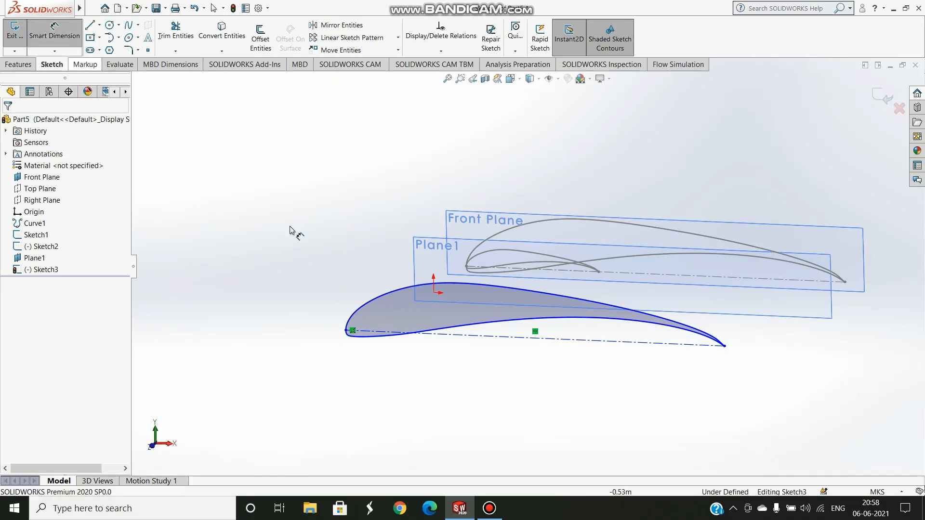
pyautogui.click(517, 339)
pyautogui.click(531, 433)
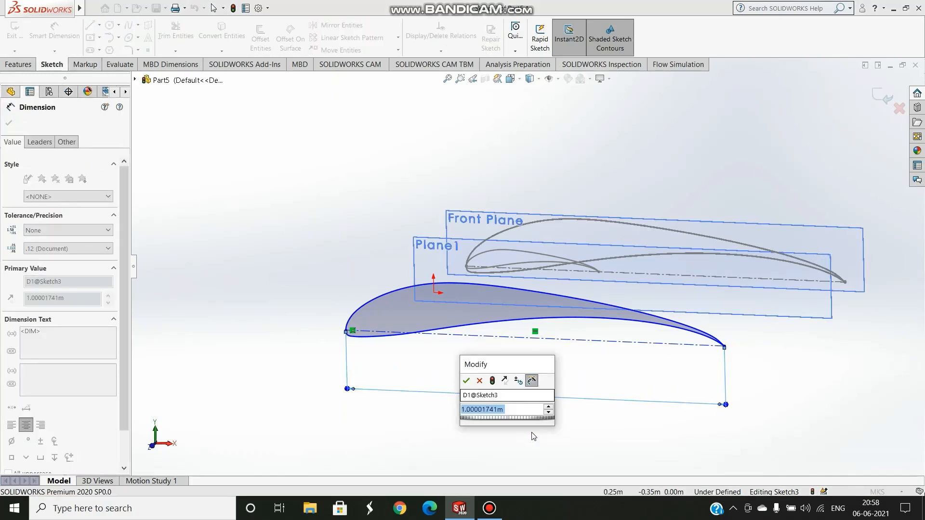
pyautogui.write('0')
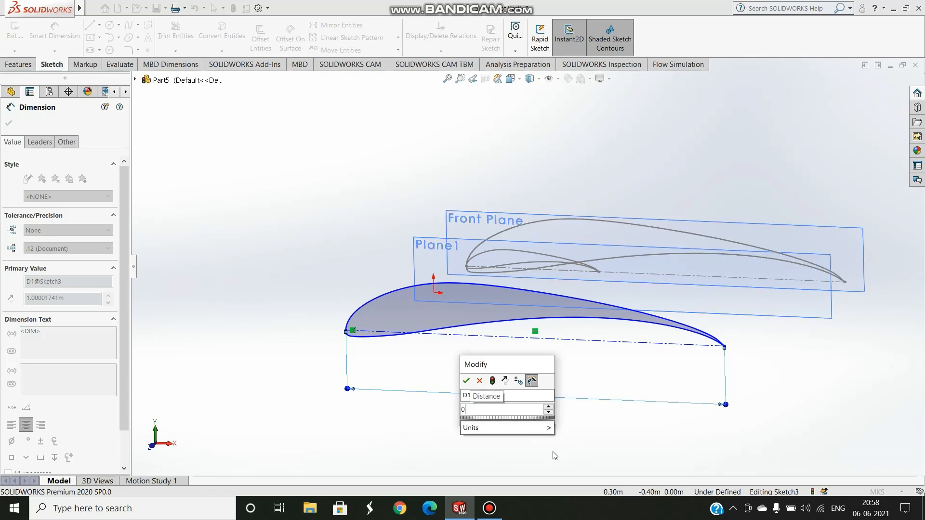
pyautogui.write('/.')
pyautogui.press('BackSpace')
pyautogui.press('BackSpace')
pyautogui.press('BackSpace')
pyautogui.write('.3')
pyautogui.press('Return')
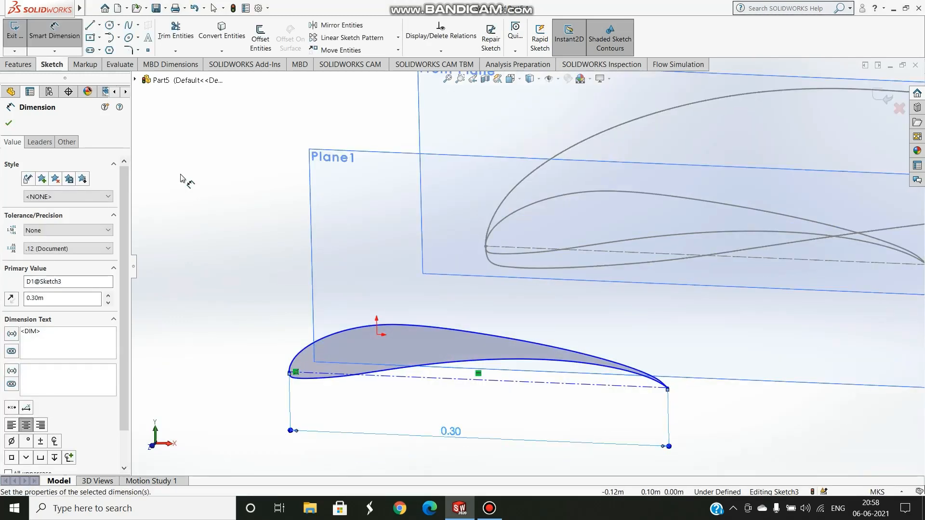
pyautogui.click(8, 124)
# Move the scaled airfoil on Plane1 downward, clear of the sketch origin
pyautogui.scroll(1, 351, 315)
pyautogui.scroll(-1, 352, 315)
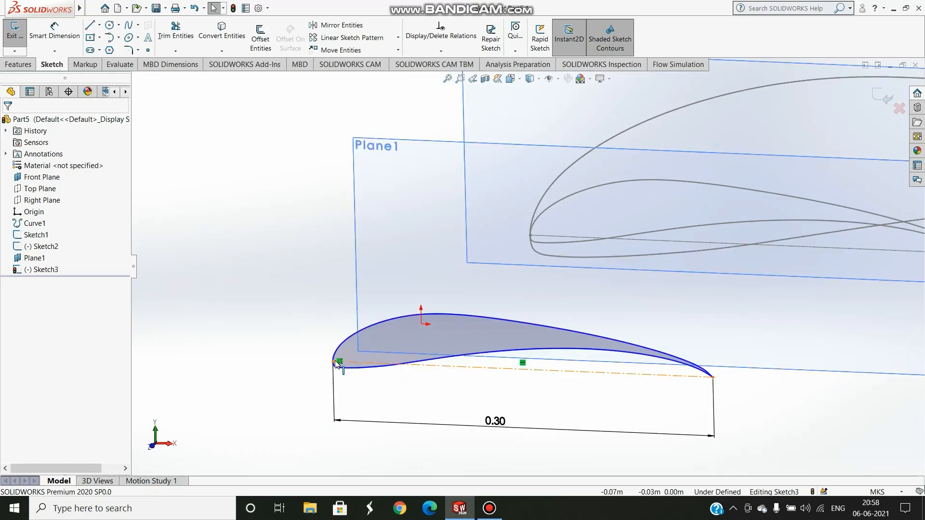
pyautogui.click(463, 376)
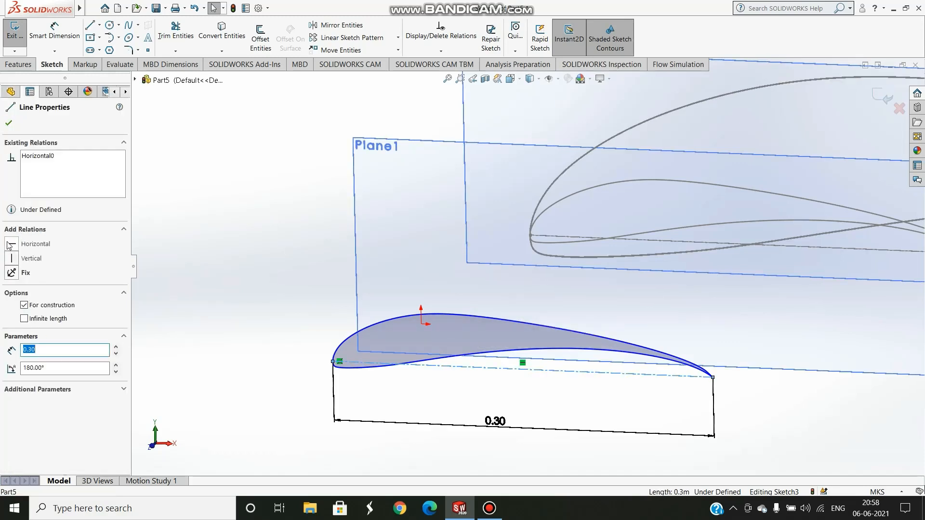
pyautogui.click(9, 124)
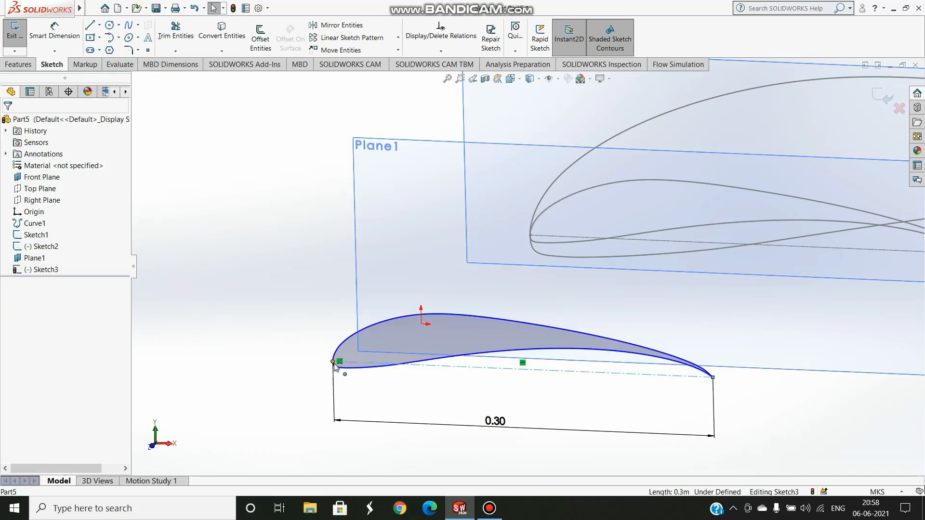
pyautogui.click(333, 361)
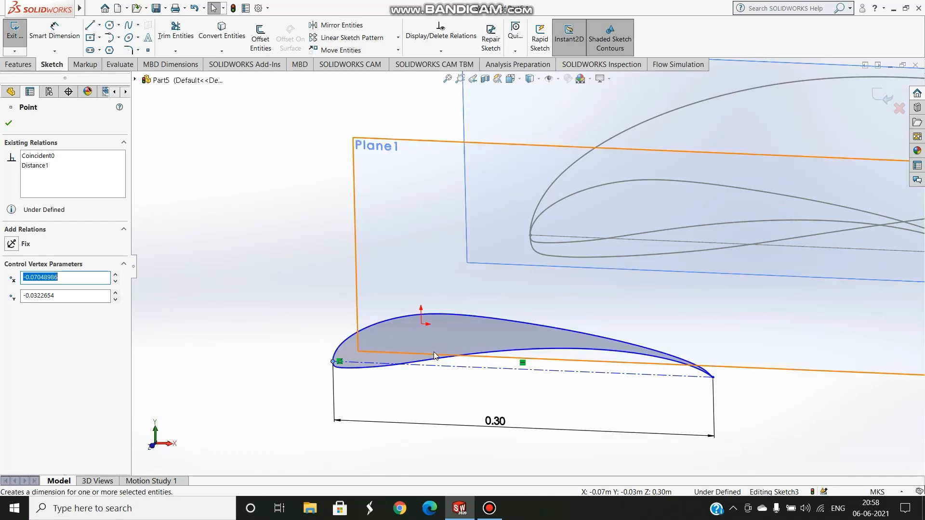
pyautogui.click(391, 365)
pyautogui.moveTo(392, 364); pyautogui.dragTo(421, 414)
# Draw a horizontal construction centerline about 0.30 m long through the origin, above the scaled airfoil
pyautogui.click(101, 26)
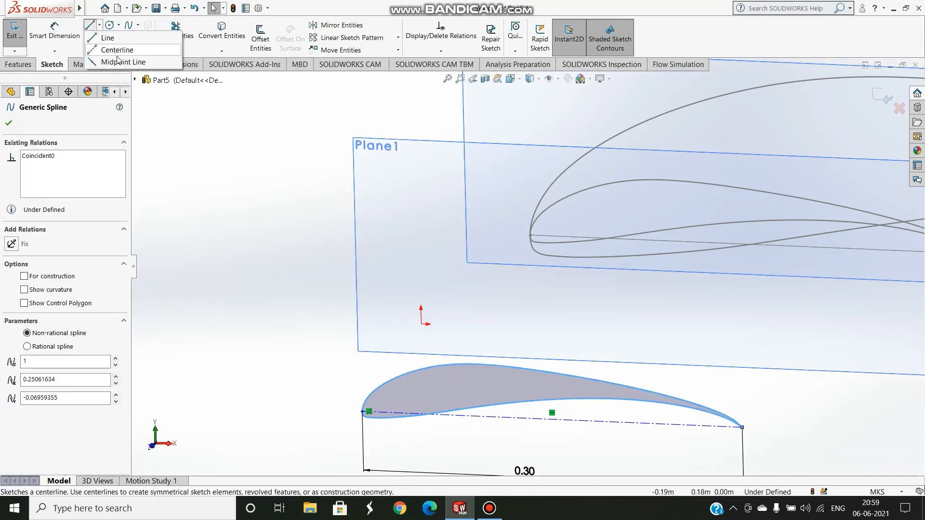
pyautogui.click(115, 50)
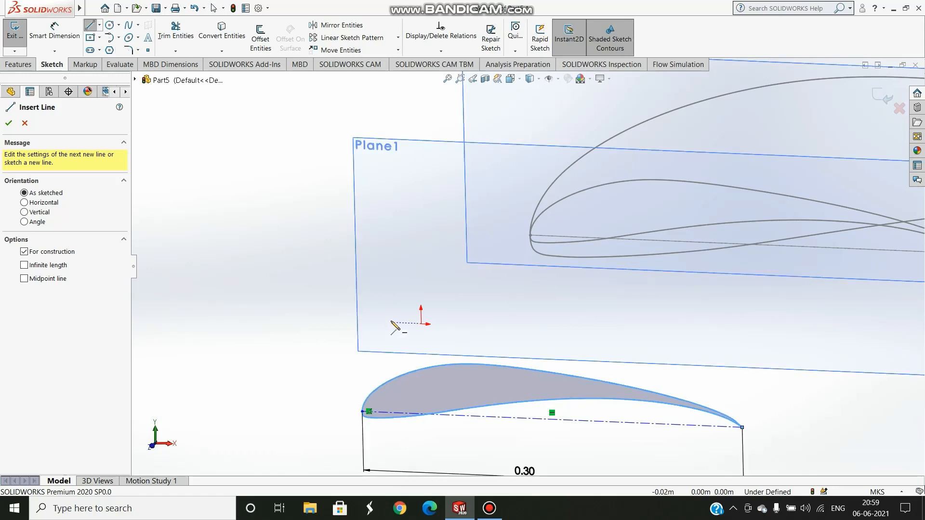
pyautogui.click(391, 322)
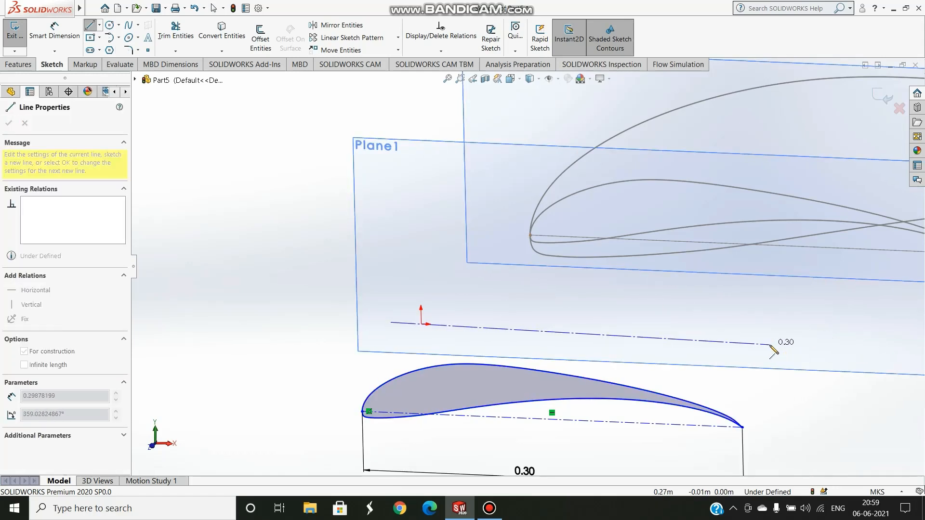
pyautogui.doubleClick(767, 338)
pyautogui.press('Escape')
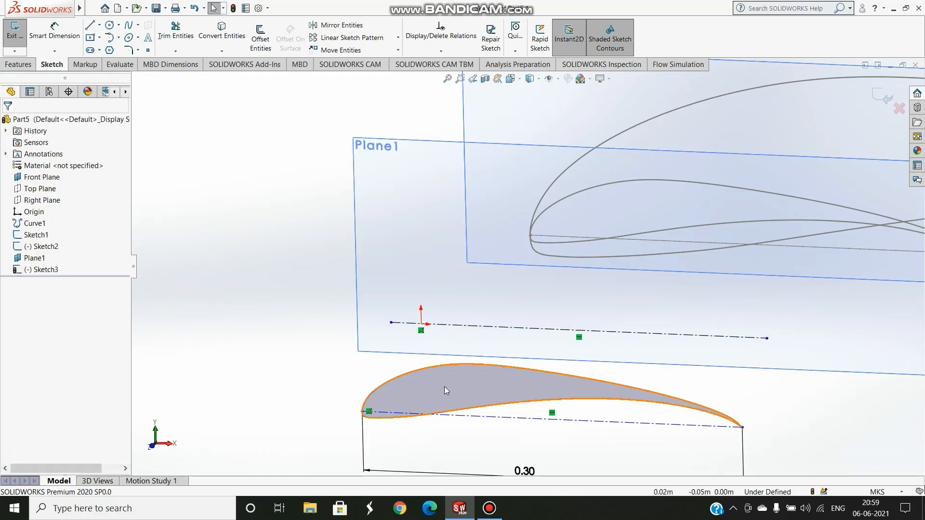
pyautogui.click(363, 412)
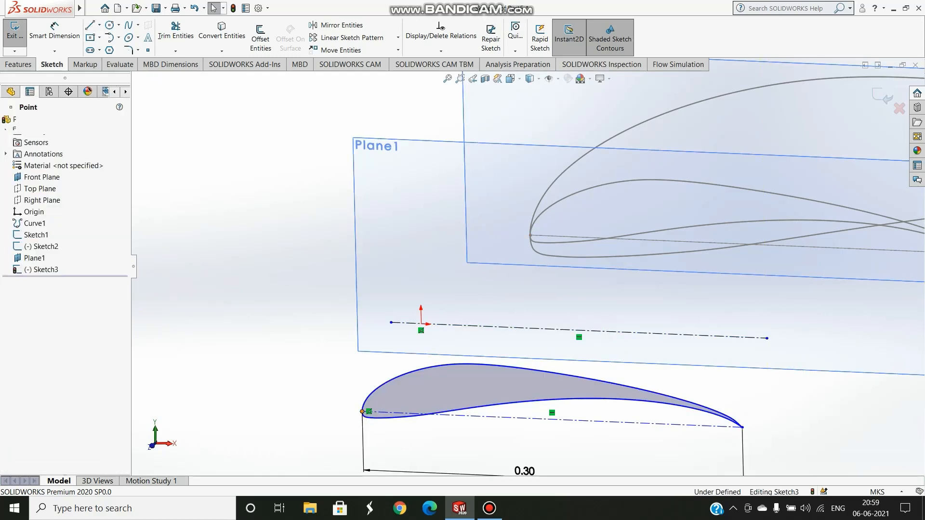
pyautogui.click(443, 326)
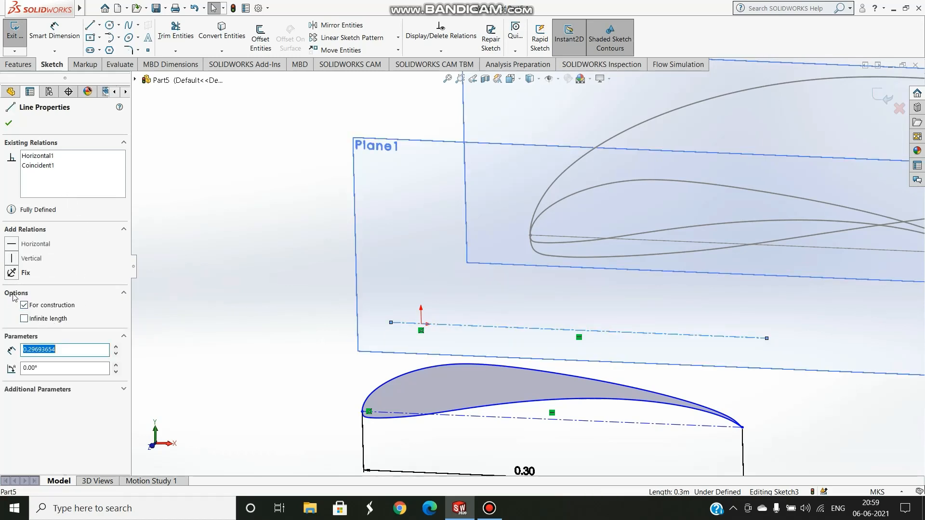
pyautogui.click(10, 124)
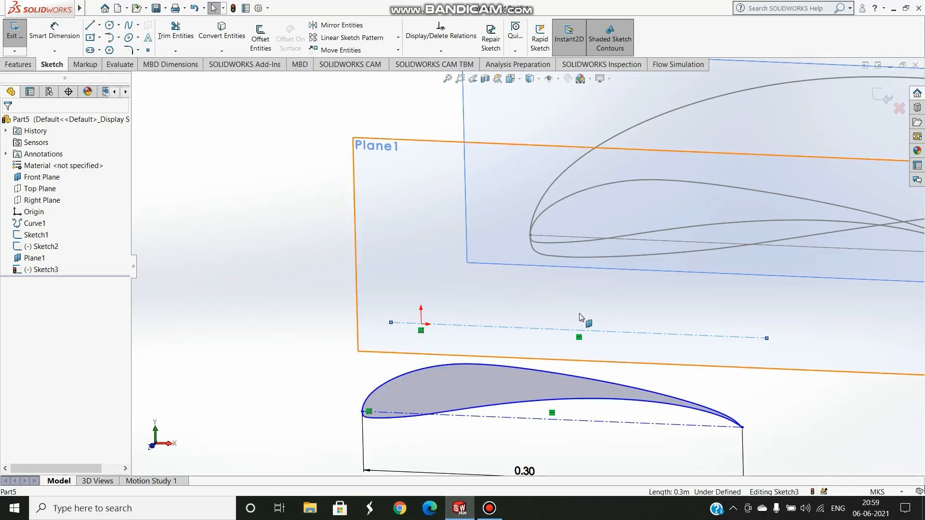
# Make the leading-edge point of the 0.30 m airfoil coincident with the origin and exit the sketch
pyautogui.hotkey('ctrl', '8')
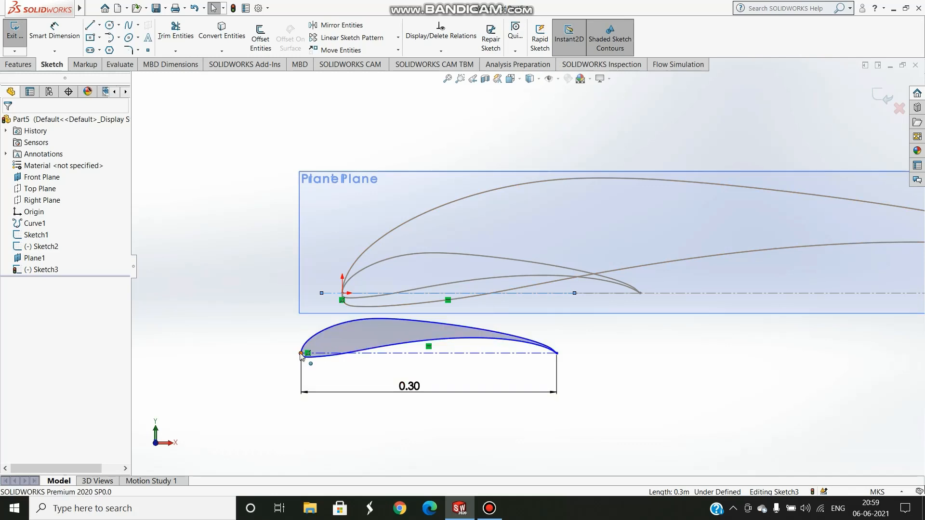
pyautogui.click(301, 354)
pyautogui.keyDown('ctrl'); pyautogui.click(343, 293); pyautogui.keyUp('ctrl')
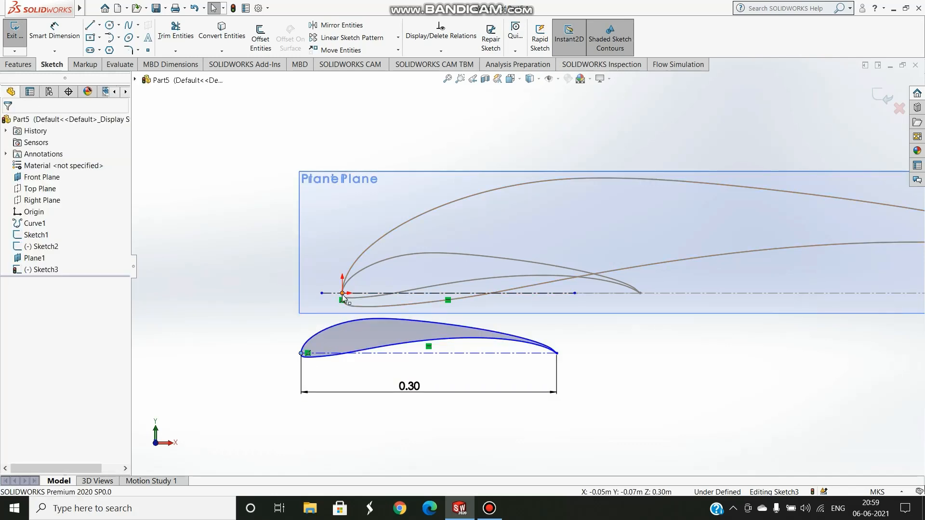
pyautogui.click(12, 322)
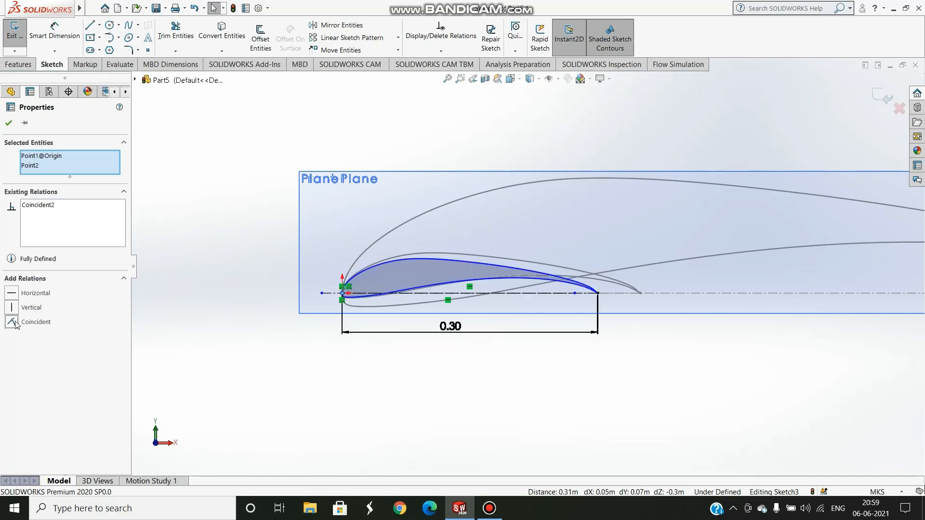
pyautogui.click(8, 123)
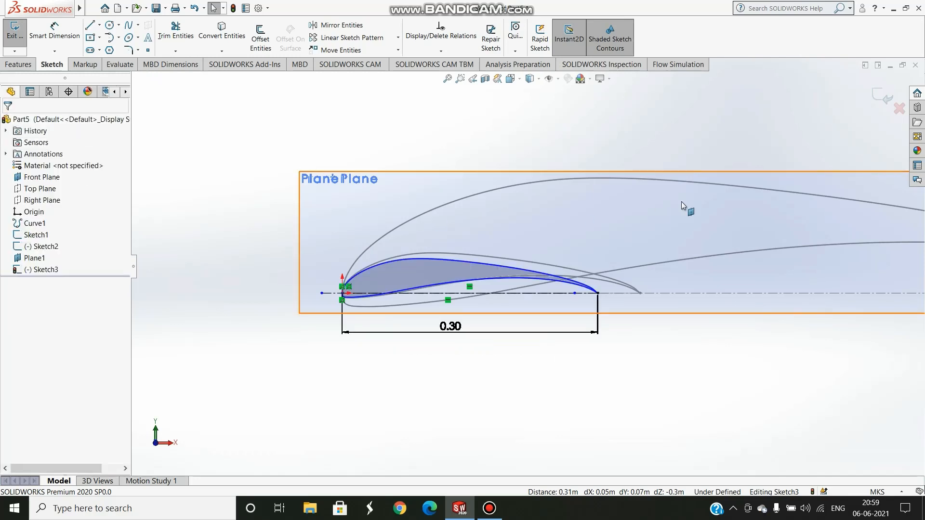
pyautogui.click(883, 96)
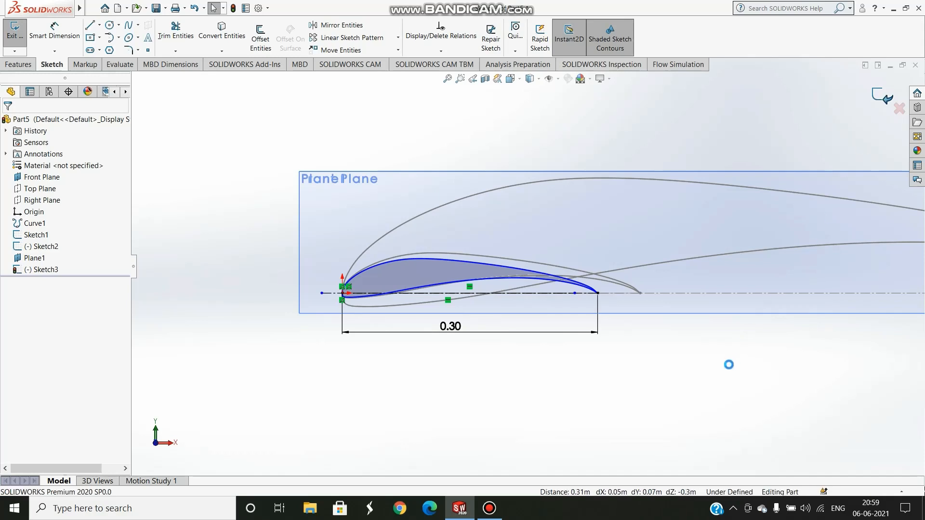
# Create a second reference plane offset 1.00 m from the Front Plane, beyond Plane1
pyautogui.moveTo(726, 365); pyautogui.dragTo(700, 396, button='middle')
pyautogui.scroll(4, 630, 246)
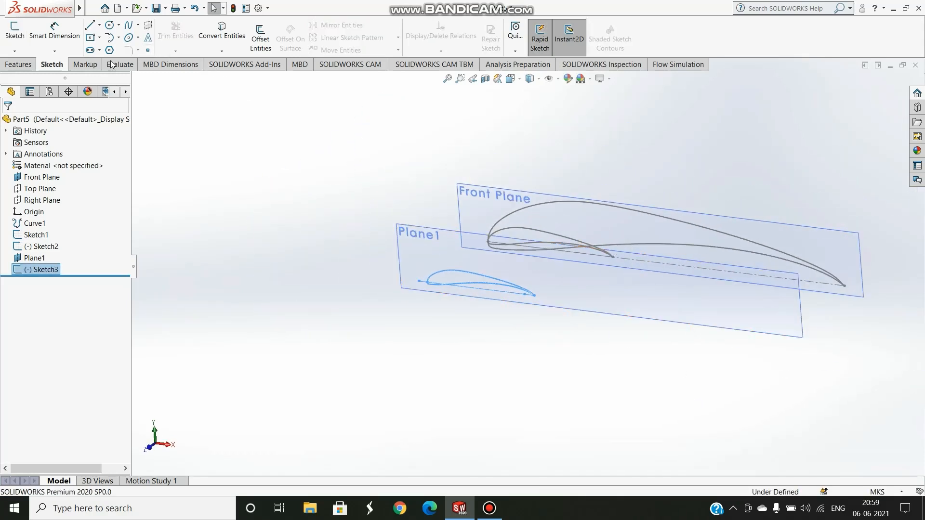
pyautogui.click(19, 64)
pyautogui.click(474, 46)
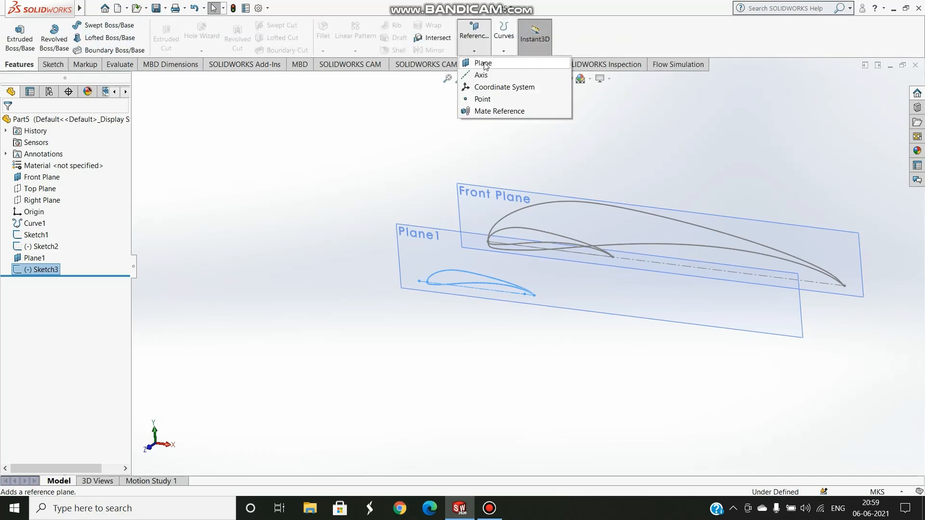
pyautogui.click(483, 64)
pyautogui.click(473, 201)
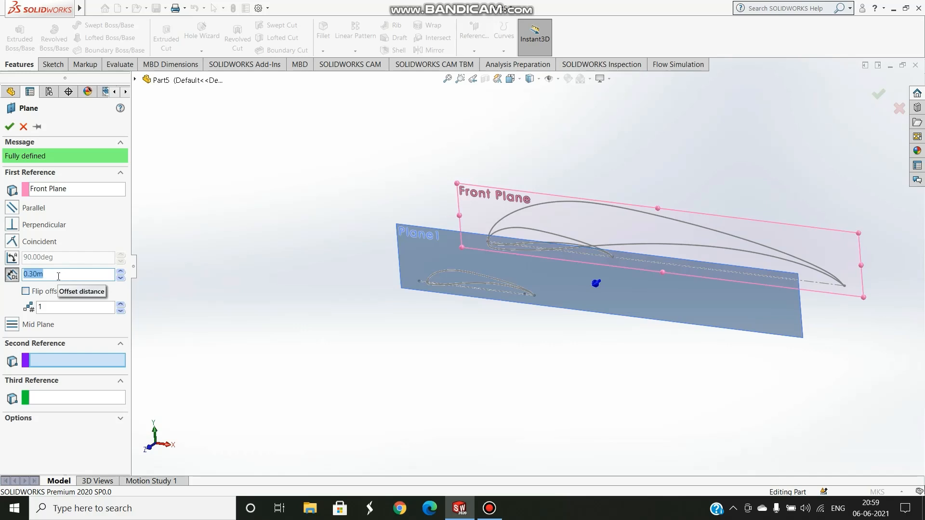
pyautogui.write('1')
pyautogui.press('Return')
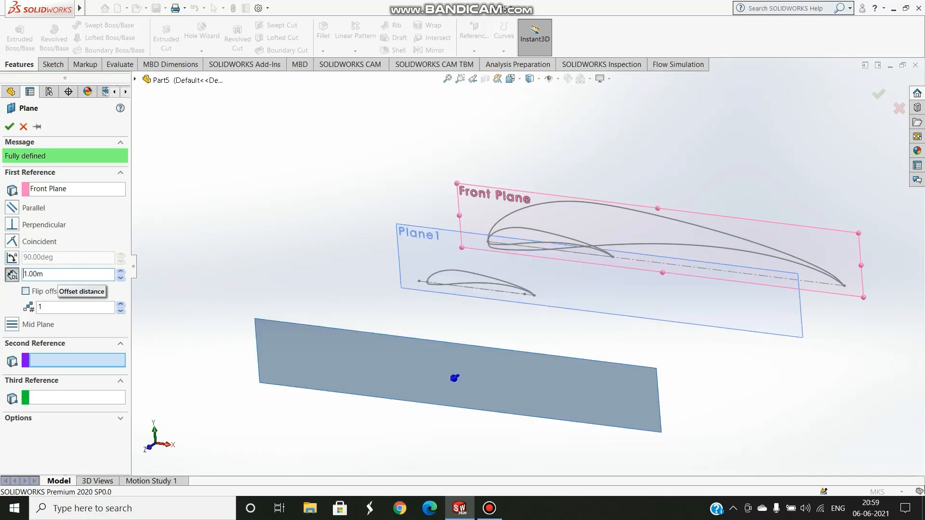
pyautogui.click(9, 126)
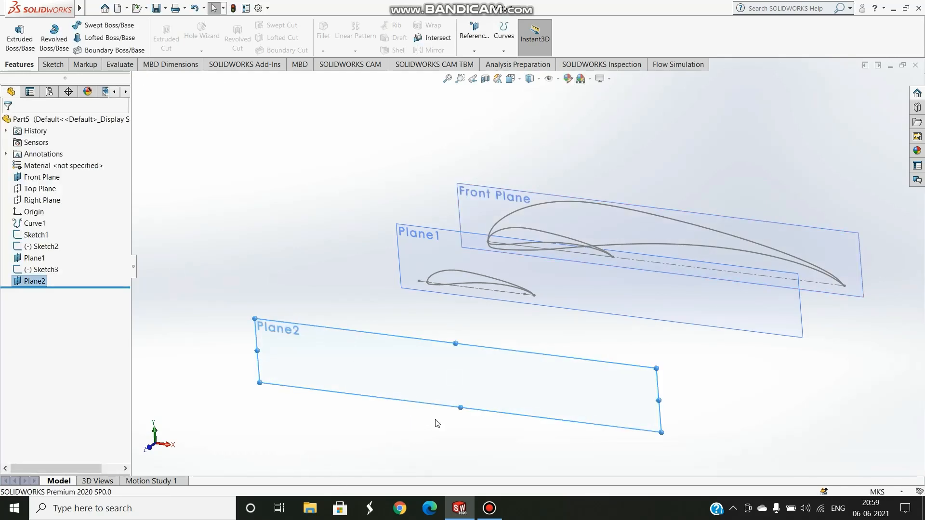
pyautogui.click(214, 356)
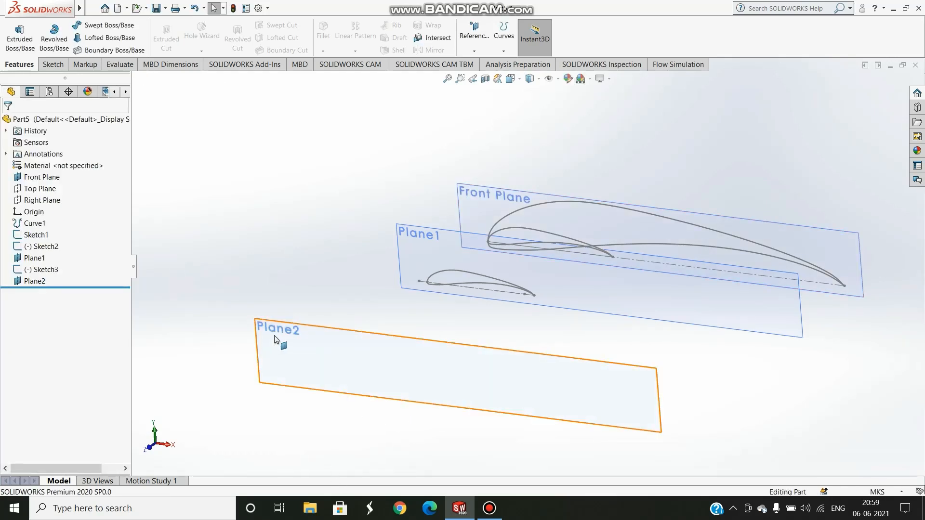
# Show the Right Plane and enlarge its boundary to span the Front Plane, Plane1 and Plane2
pyautogui.rightClick(53, 201)
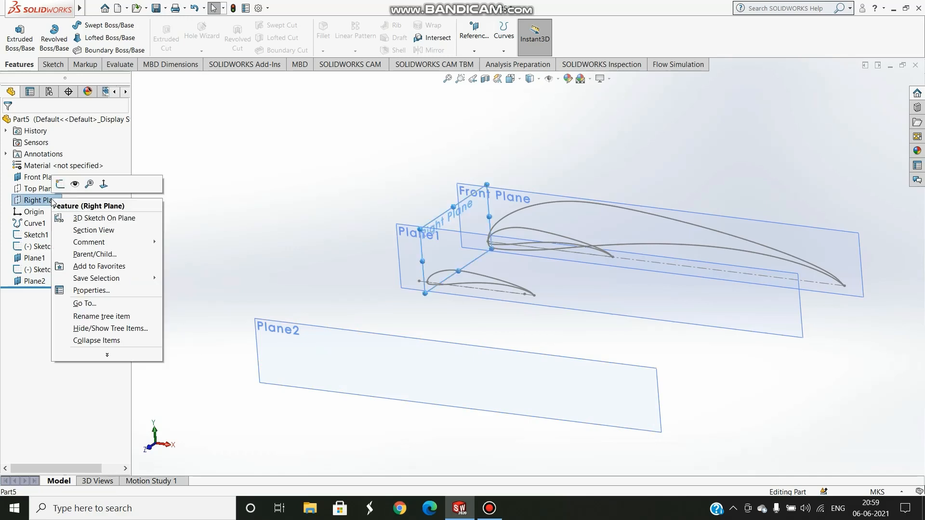
pyautogui.click(74, 185)
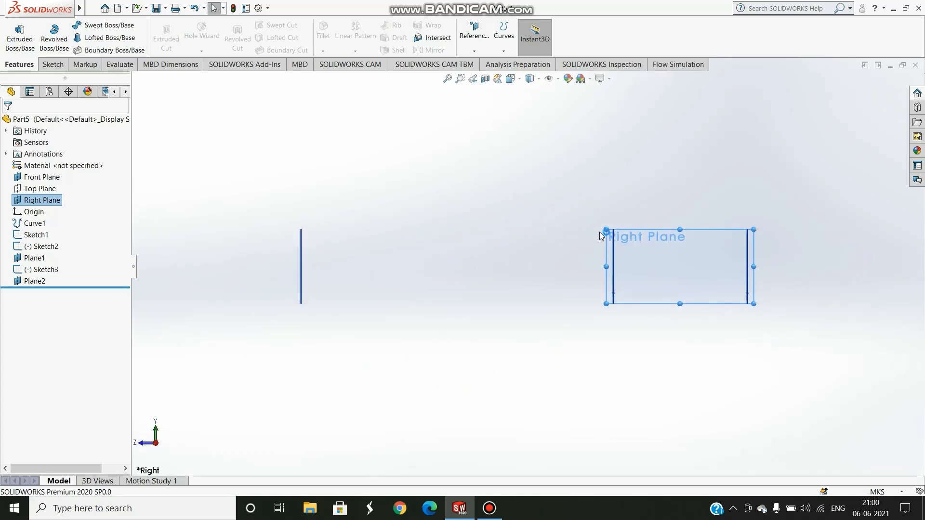
pyautogui.moveTo(602, 227); pyautogui.dragTo(228, 113)
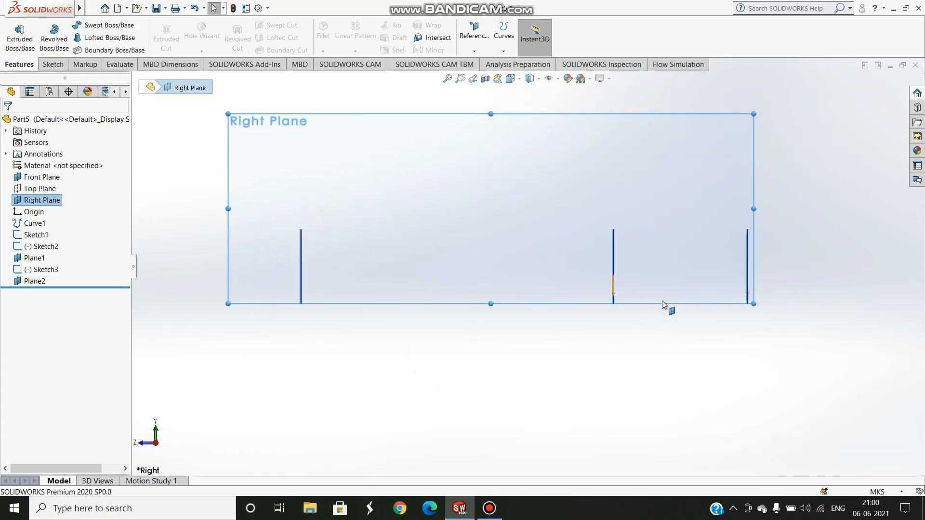
pyautogui.moveTo(751, 303); pyautogui.dragTo(804, 356)
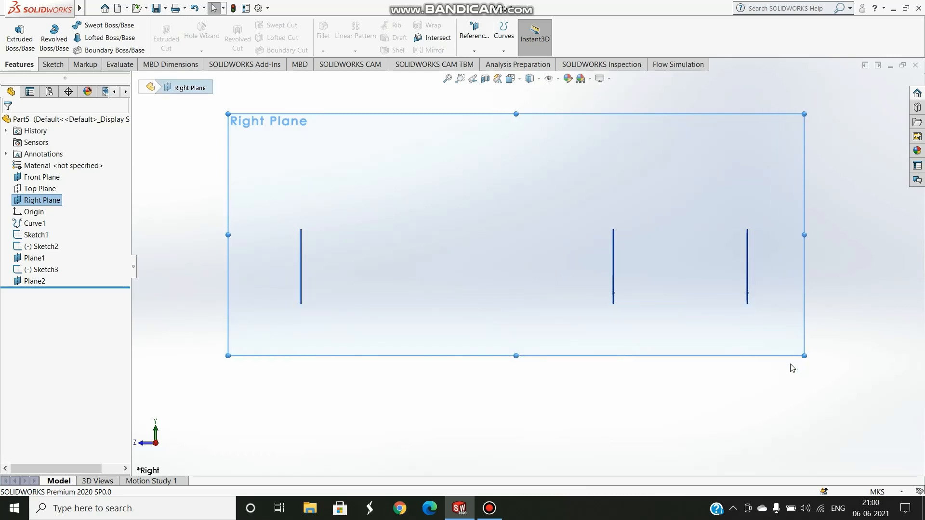
# Start a sketch on the Right Plane and draw a vertical construction centerline along Plane1, extending beyond the plane at both ends
pyautogui.click(53, 66)
pyautogui.click(18, 35)
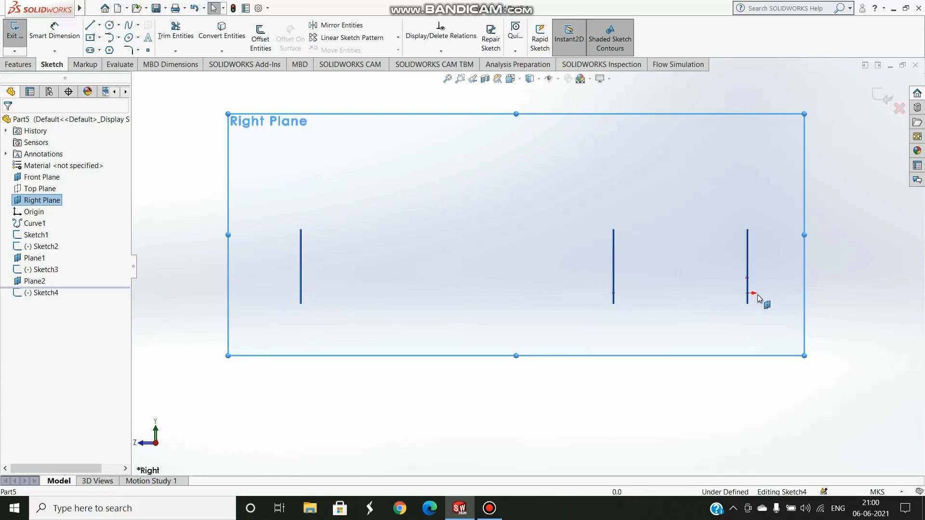
pyautogui.click(102, 25)
pyautogui.click(104, 54)
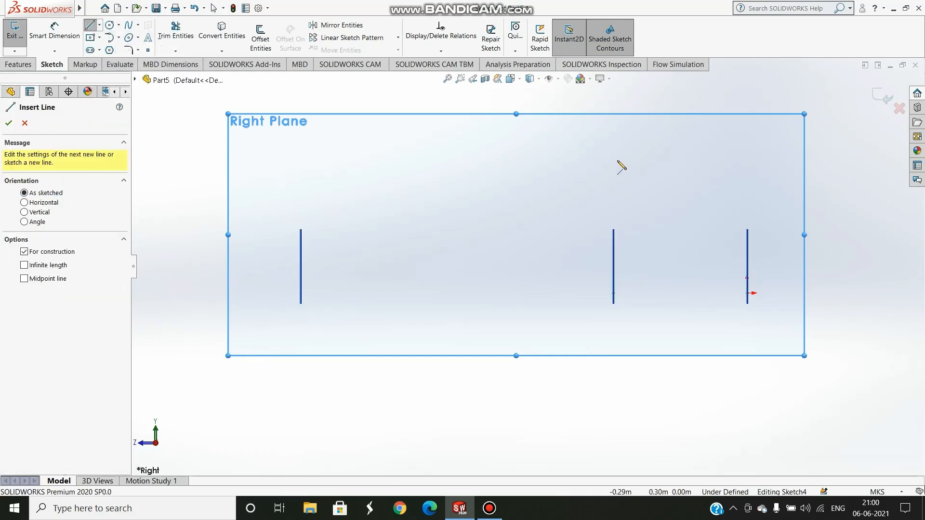
pyautogui.click(614, 161)
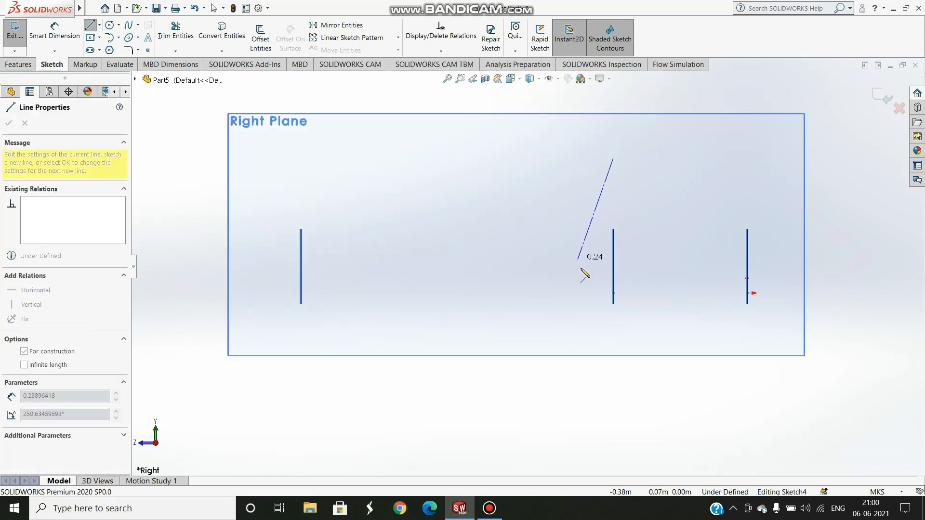
pyautogui.click(613, 331)
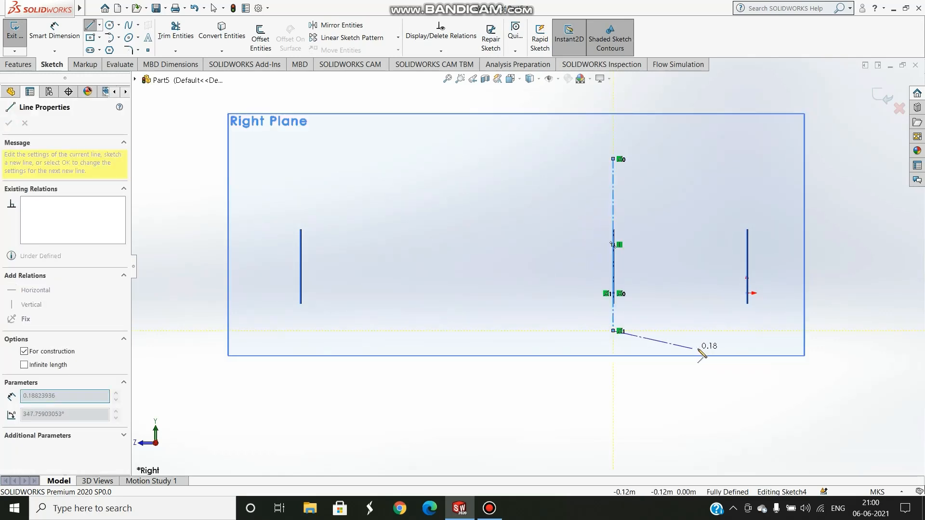
pyautogui.press('Escape')
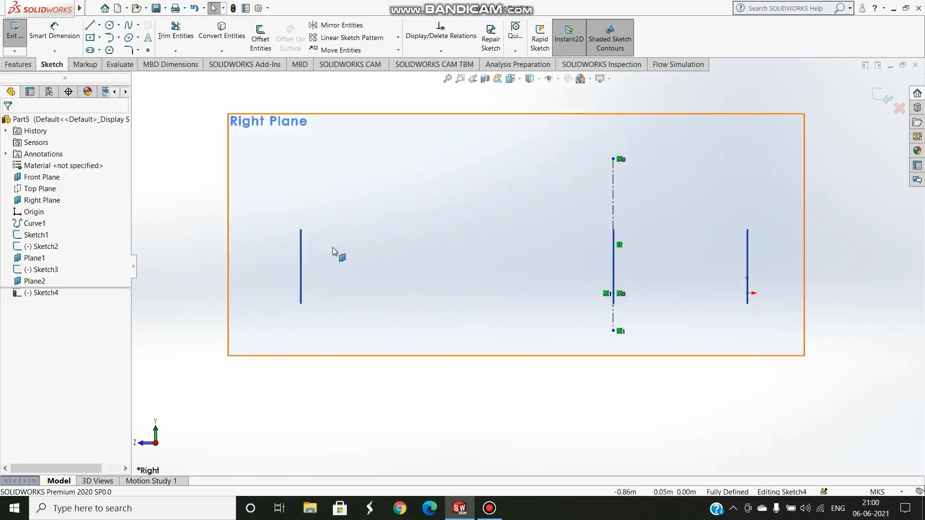
# Draw a vertical construction centerline about 0.34 m long through the origin, along the Front Plane
pyautogui.click(100, 24)
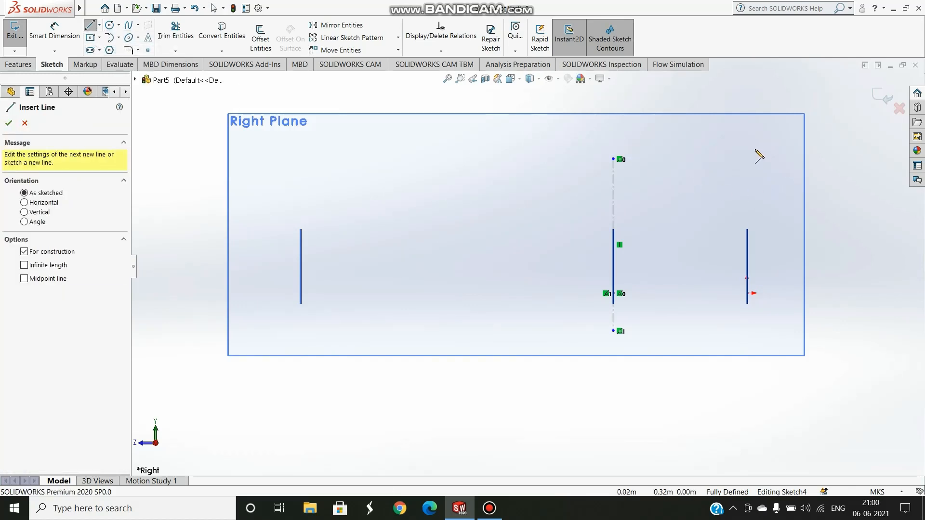
pyautogui.click(747, 185)
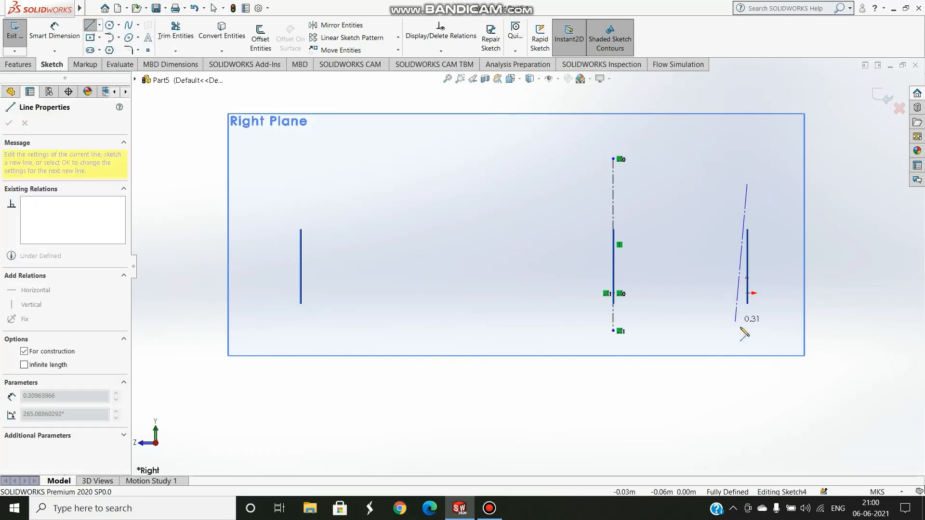
pyautogui.click(748, 335)
pyautogui.press('Escape')
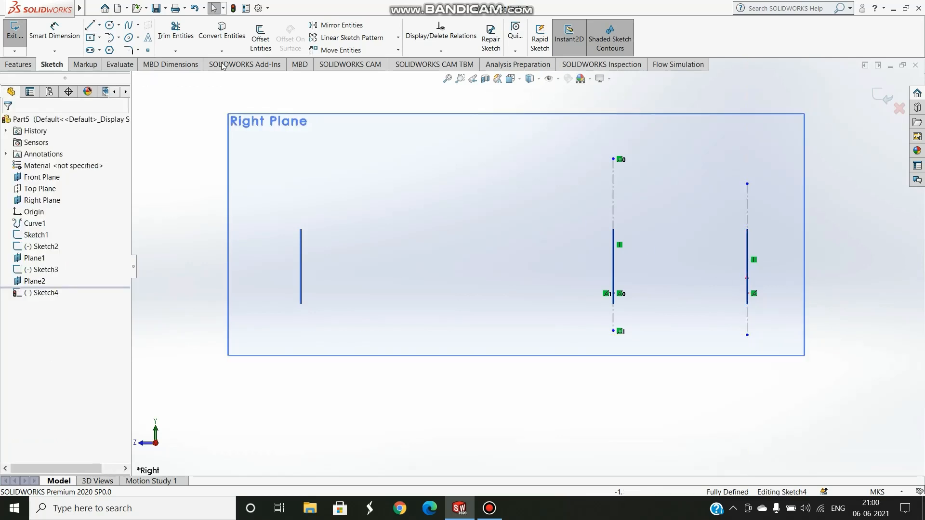
# Draw a horizontal construction centerline about 1.18 m long through the origin, crossing all three profile planes
pyautogui.click(99, 24)
pyautogui.click(121, 52)
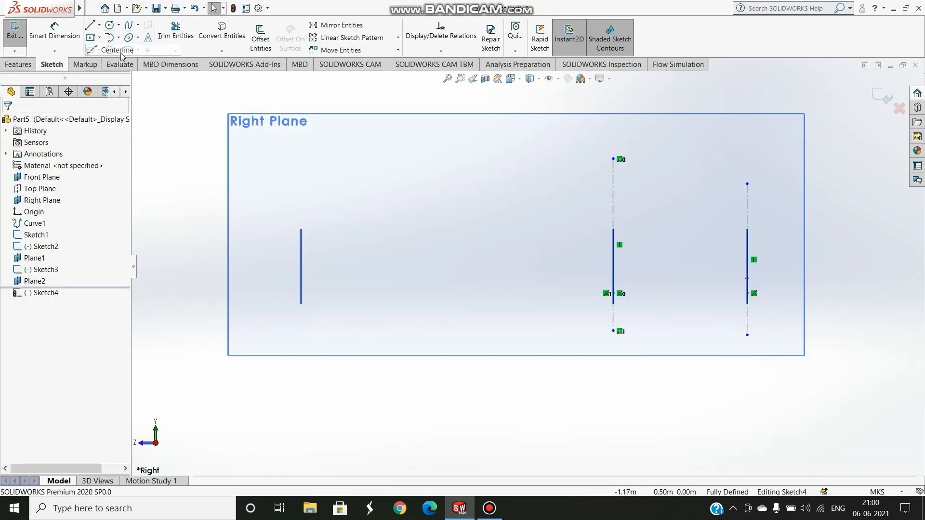
pyautogui.click(771, 293)
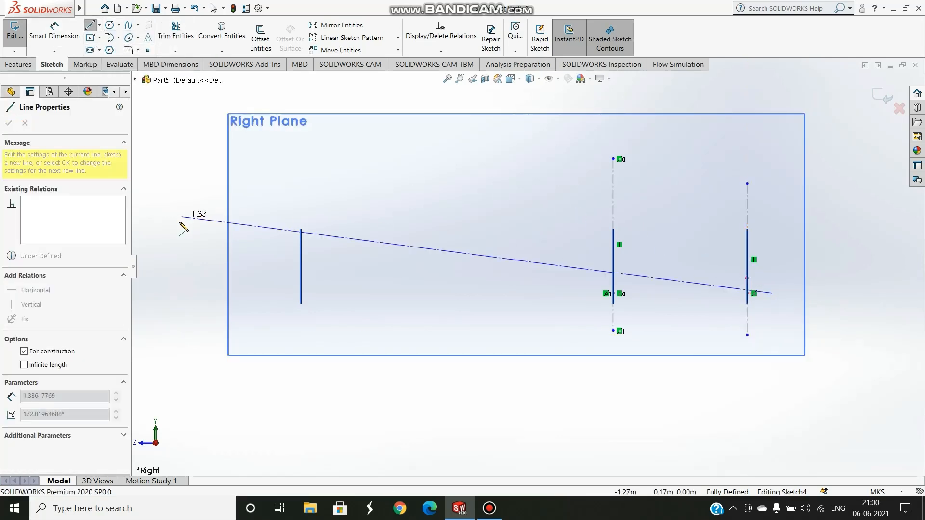
pyautogui.click(245, 293)
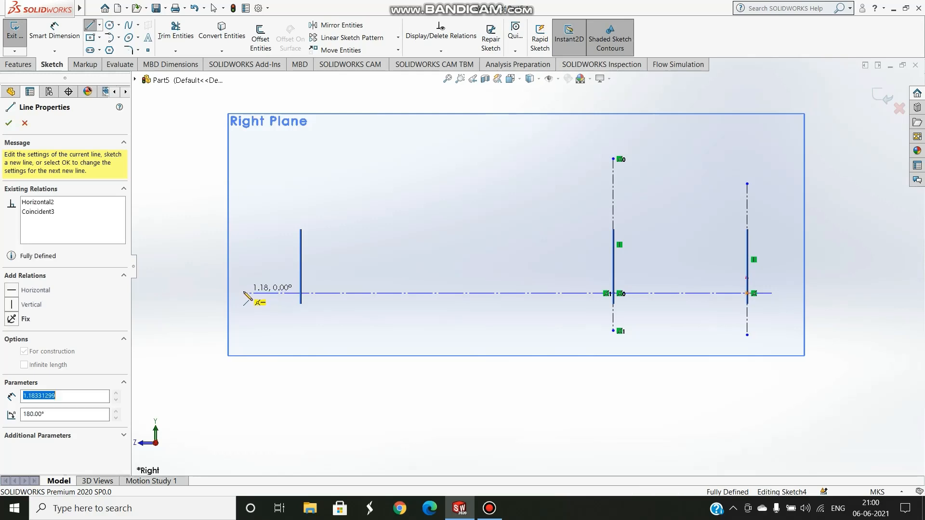
pyautogui.press('Escape')
pyautogui.press('Escape')
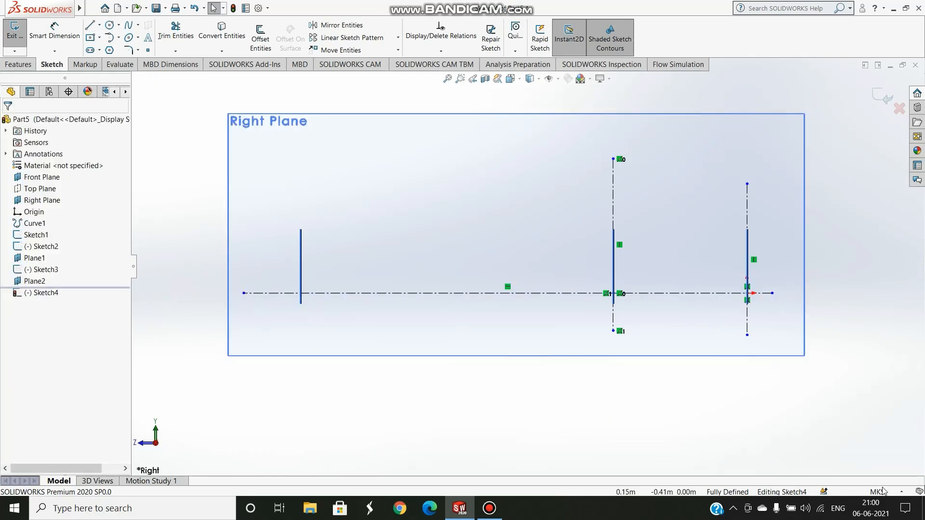
pyautogui.click(905, 508)
pyautogui.click(878, 309)
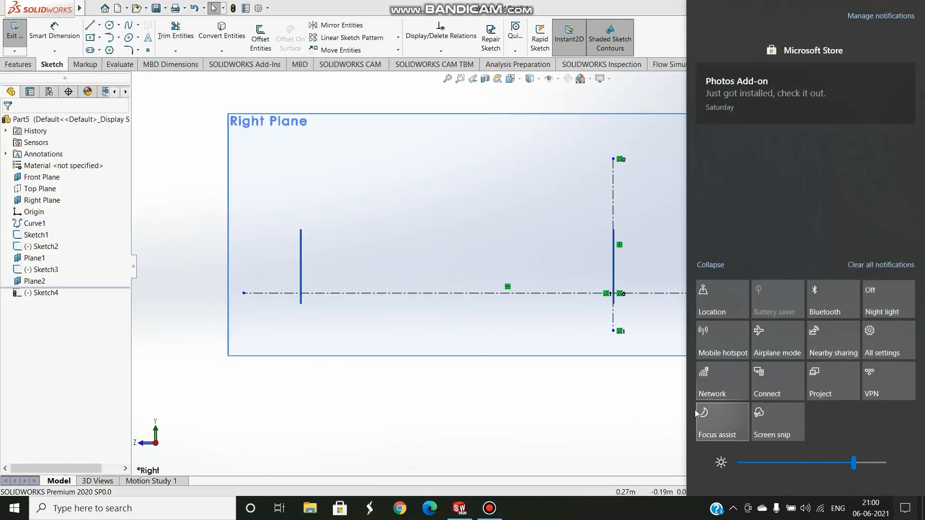
pyautogui.click(637, 419)
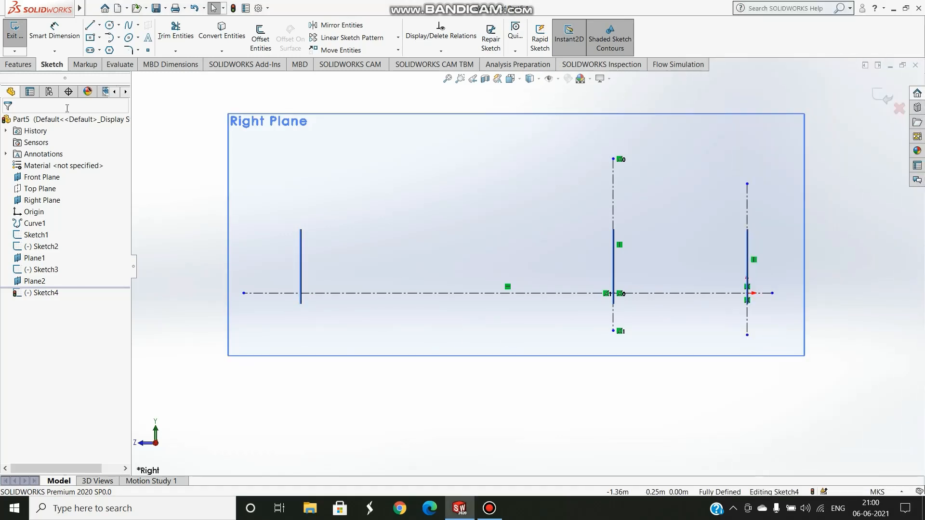
# Place a sketch point above the horizontal centerline, between Plane1 and Plane2
pyautogui.click(148, 50)
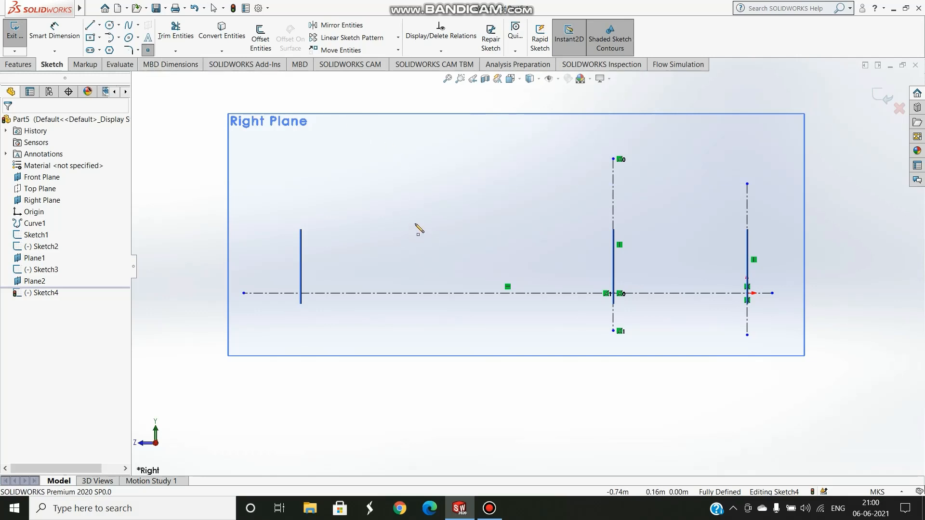
pyautogui.click(415, 223)
pyautogui.click(4, 124)
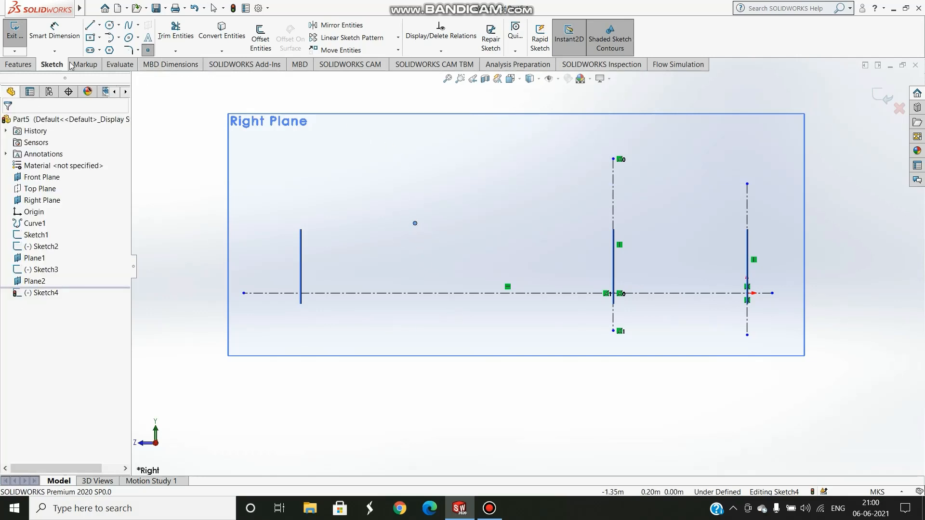
# Dimension the horizontal distance from the sketch point to the vertical centerline through the origin as 1 m
pyautogui.click(54, 31)
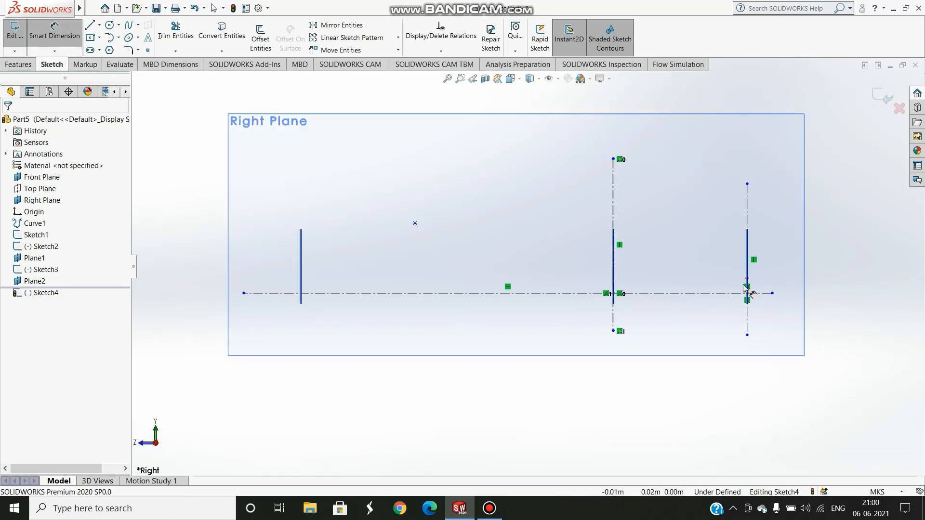
pyautogui.click(747, 206)
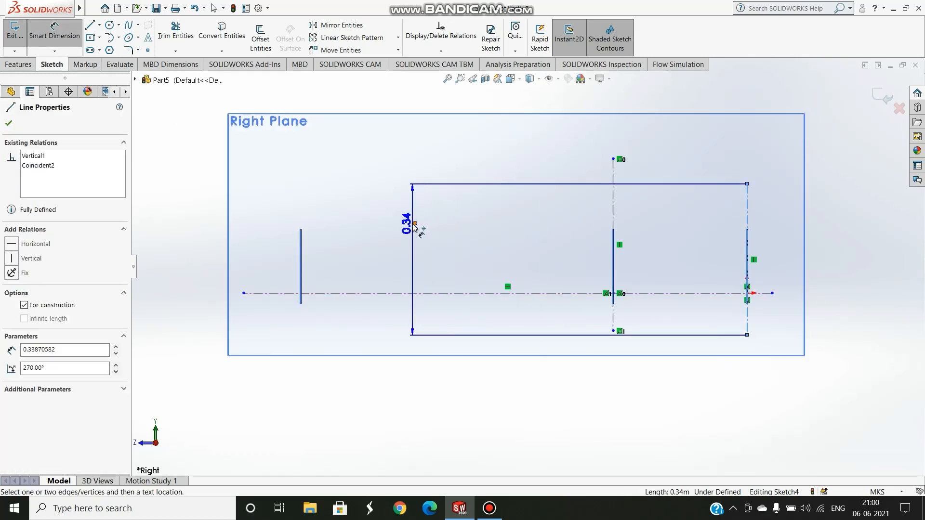
pyautogui.click(414, 224)
pyautogui.click(475, 177)
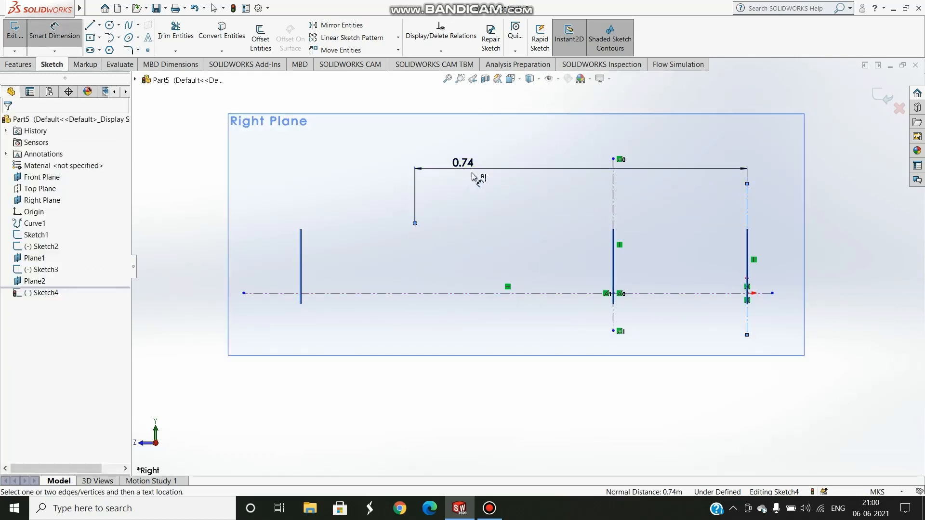
pyautogui.write('1m')
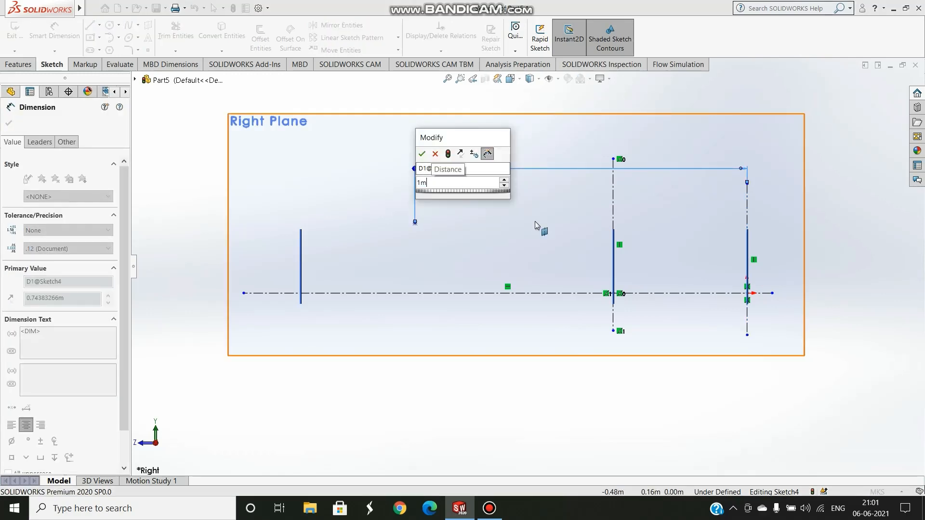
pyautogui.press('Return')
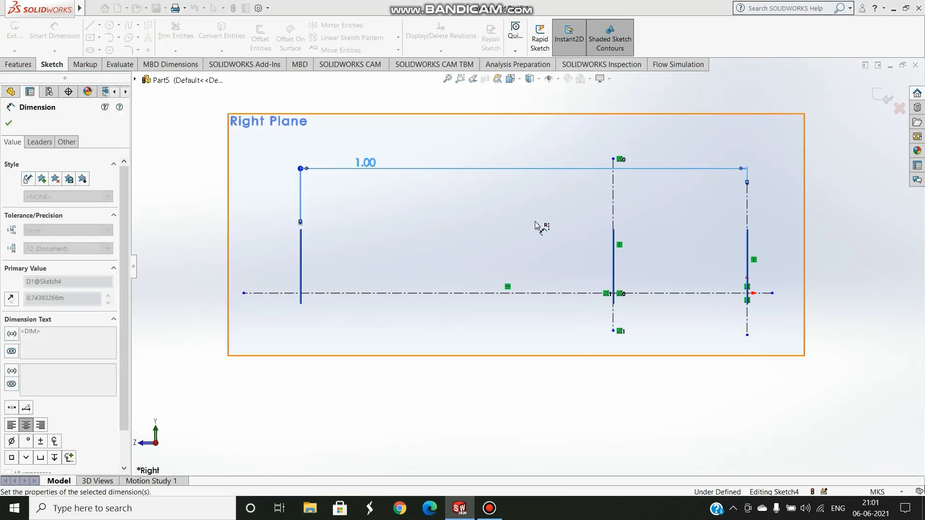
pyautogui.click(9, 123)
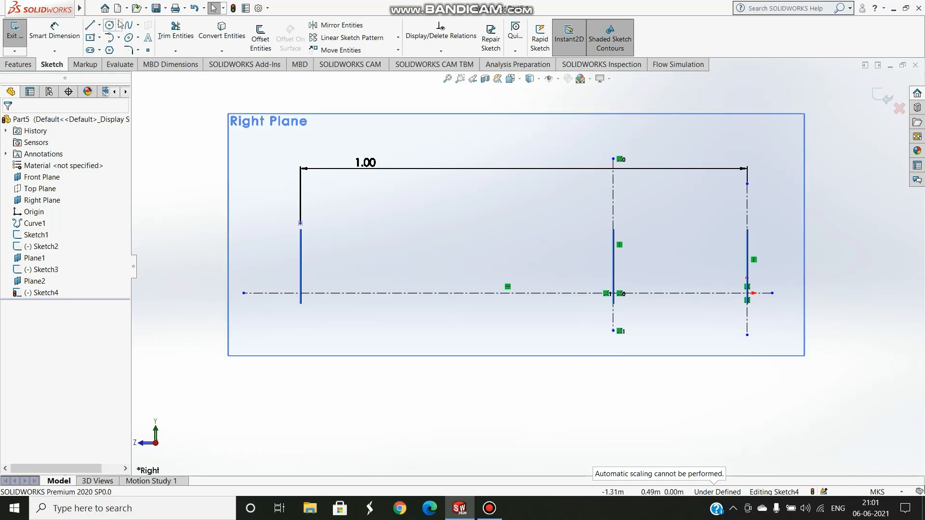
# Draw an inclined construction centerline from the sketch point down to the horizontal centerline, ending about 0.33 m from the origin
pyautogui.click(100, 25)
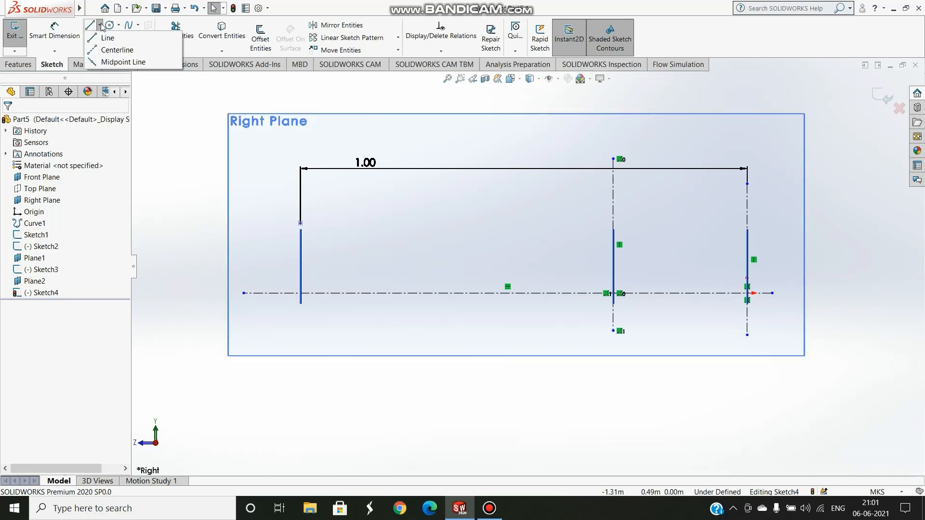
pyautogui.click(117, 50)
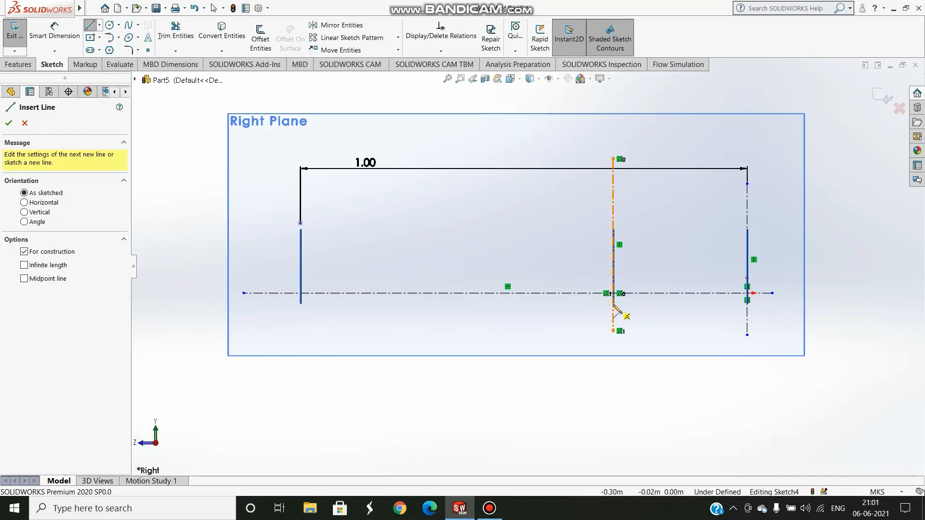
pyautogui.scroll(-3, 634, 294)
pyautogui.scroll(3, 424, 219)
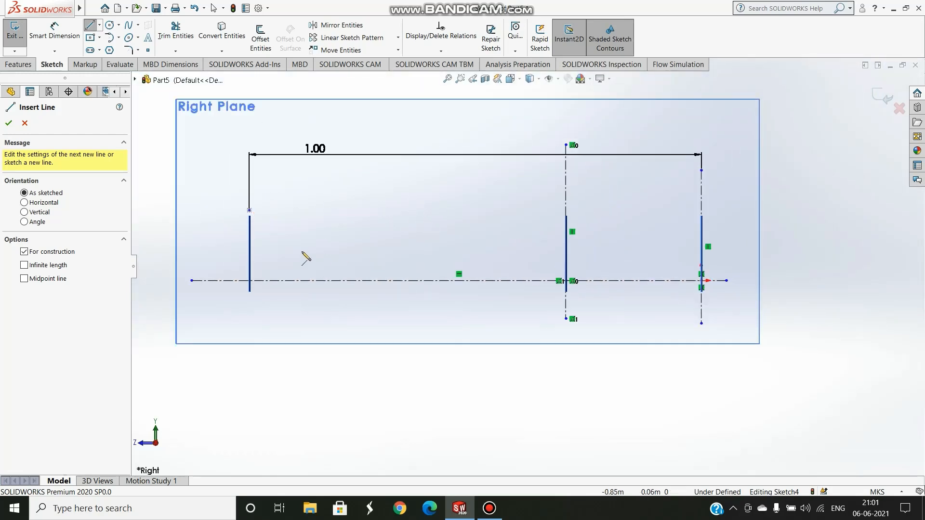
pyautogui.click(250, 211)
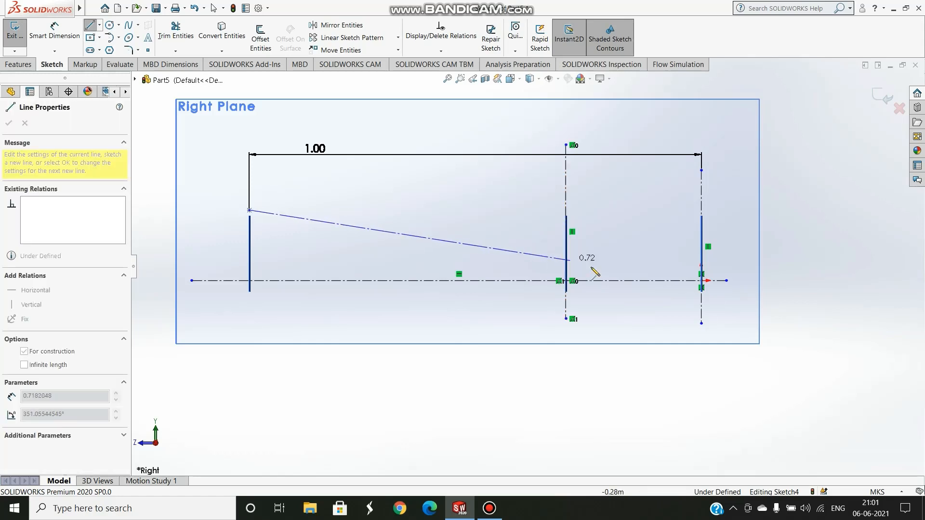
pyautogui.scroll(-2, 578, 287)
pyautogui.scroll(-1, 573, 287)
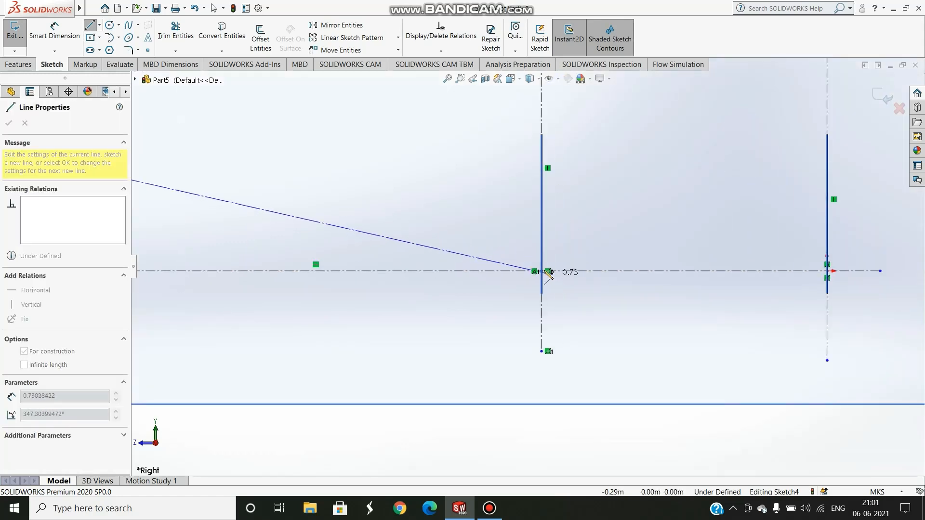
pyautogui.click(515, 270)
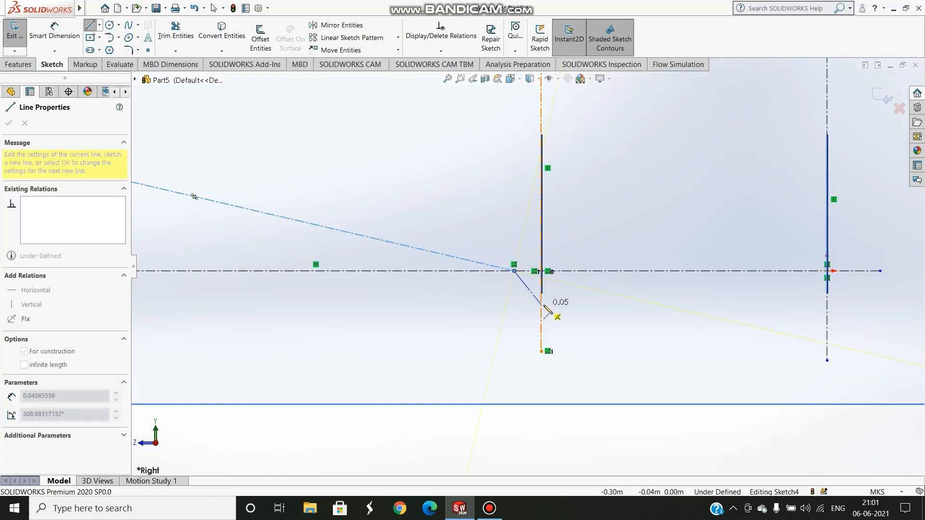
pyautogui.press('Escape')
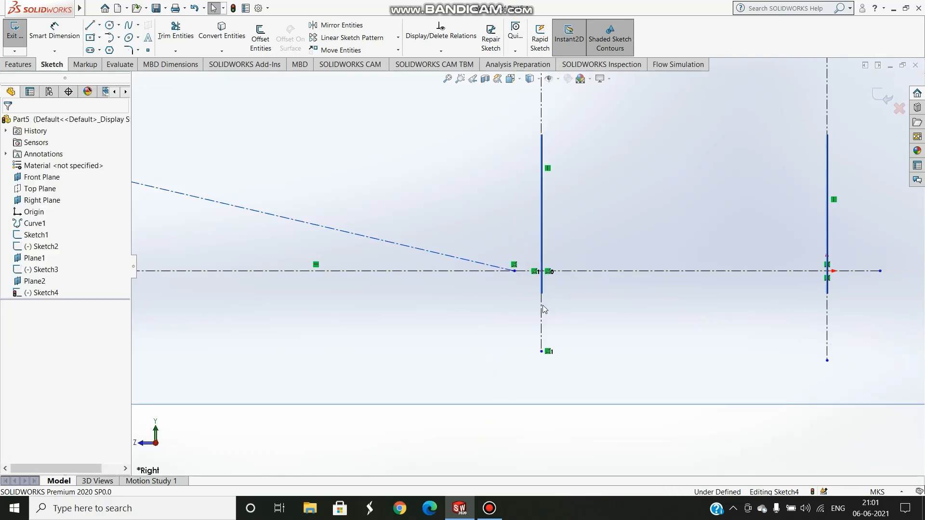
# Try to add a coincident relation between the inclined centerline's lower endpoint and the horizontal centerline
pyautogui.click(515, 272)
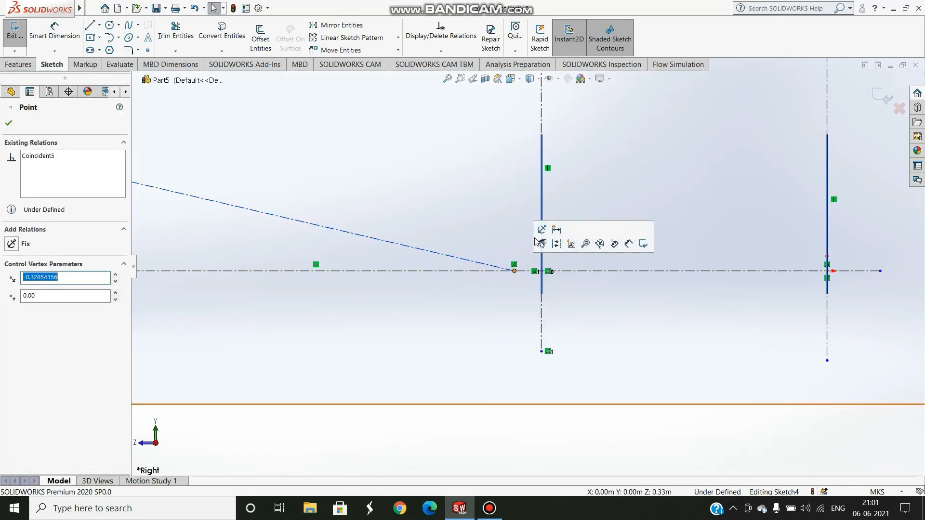
pyautogui.keyDown('ctrl'); pyautogui.click(494, 271); pyautogui.keyUp('ctrl')
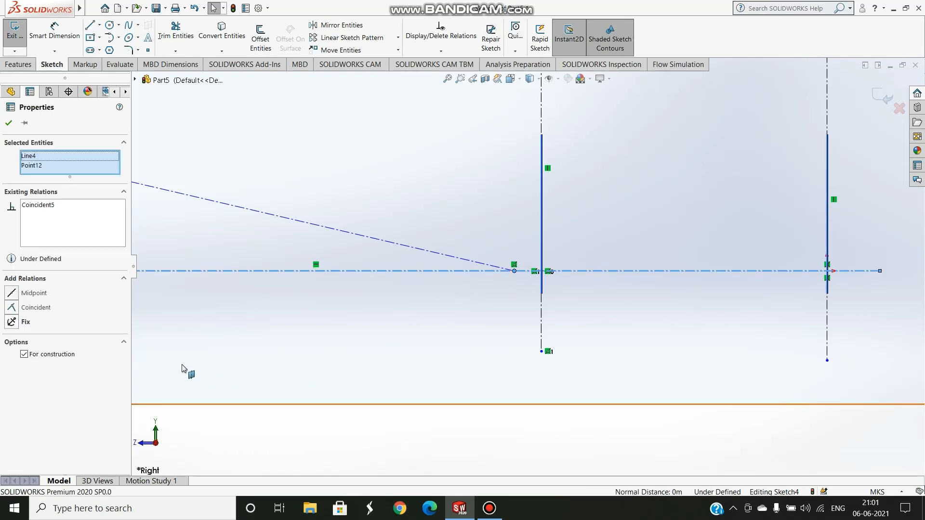
pyautogui.click(11, 309)
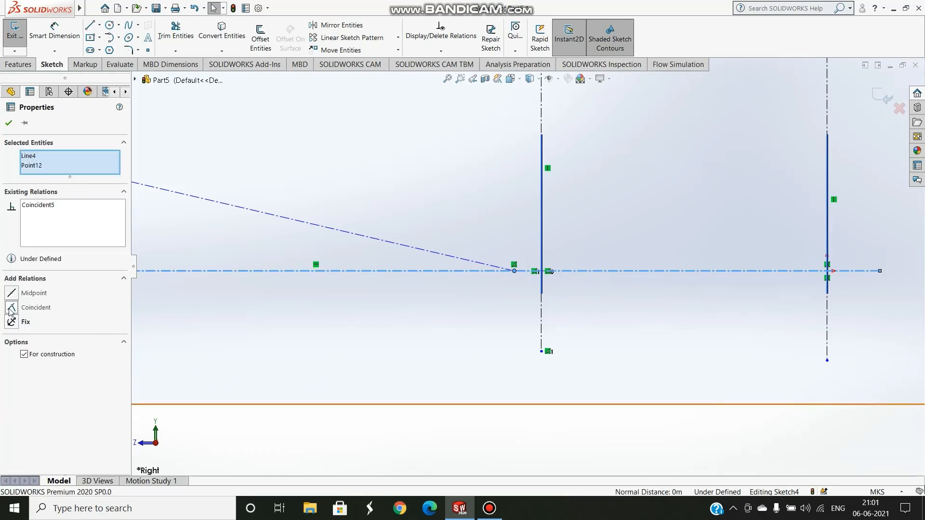
pyautogui.click(8, 122)
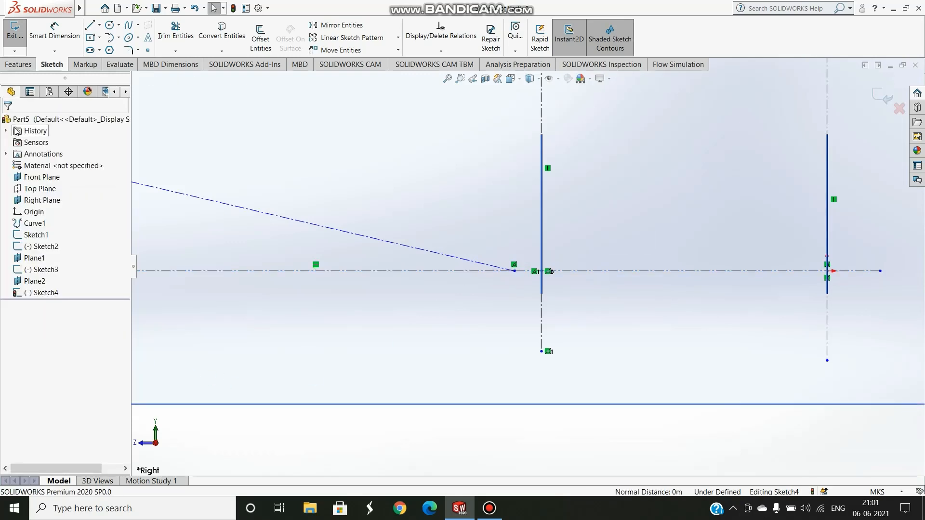
# Make the inclined centerline's lower endpoint coincident with the vertical centerline at Plane1
pyautogui.click(514, 272)
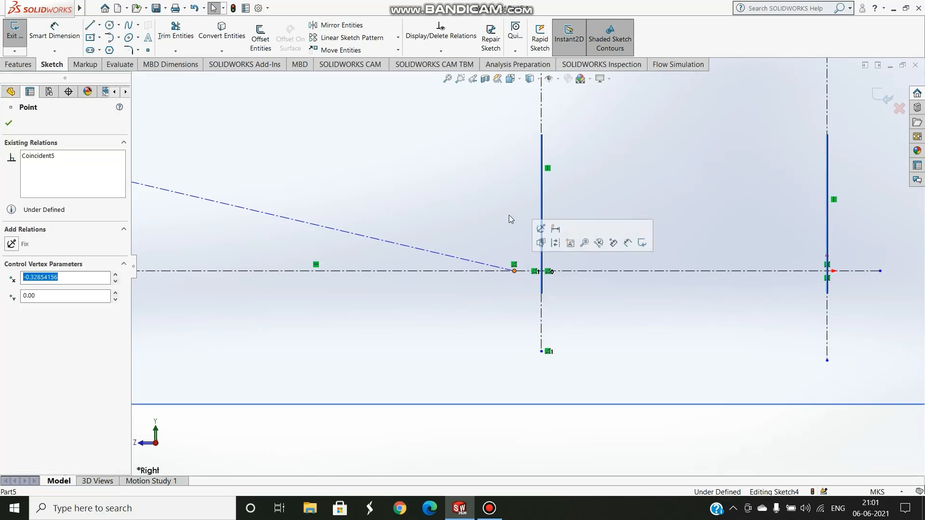
pyautogui.keyDown('ctrl'); pyautogui.click(542, 126); pyautogui.keyUp('ctrl')
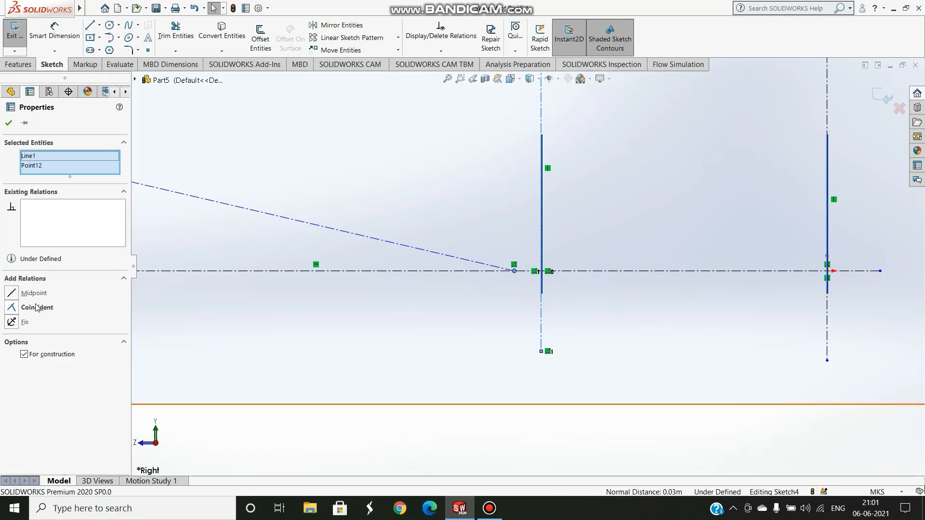
pyautogui.click(12, 308)
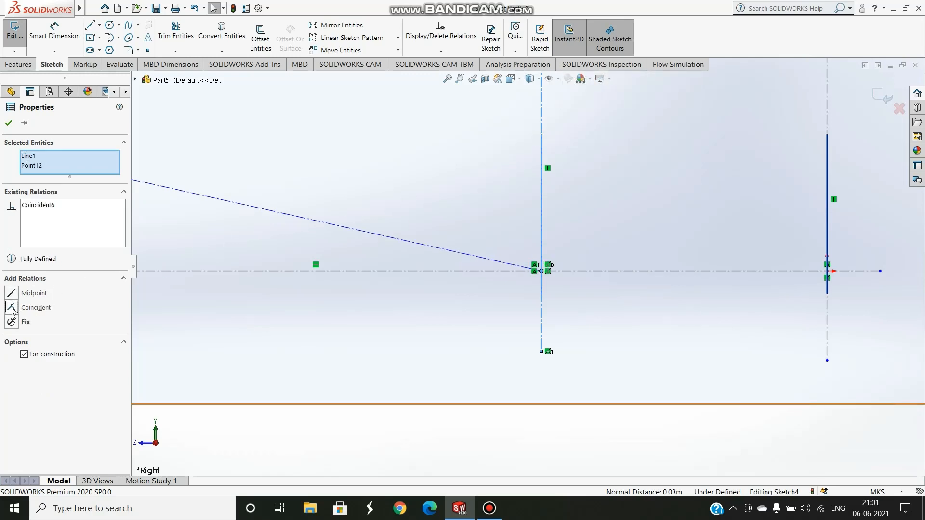
pyautogui.click(7, 125)
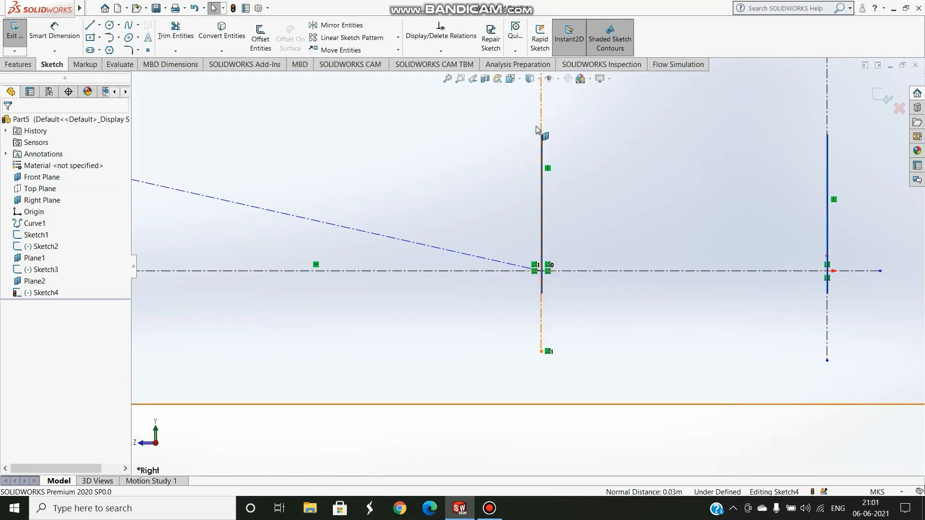
# Dimension the angle between the inclined and horizontal centerlines as 10° and exit the layout sketch
pyautogui.scroll(2, 528, 266)
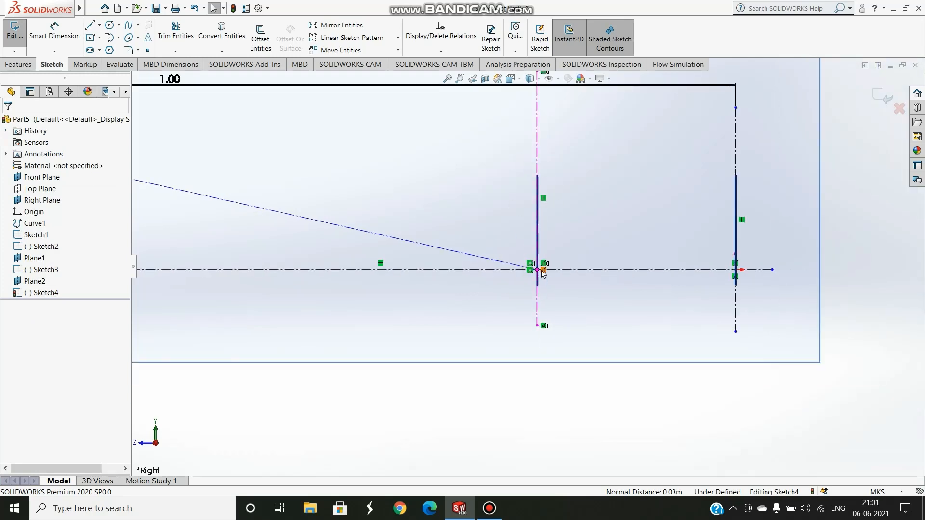
pyautogui.scroll(5, 540, 274)
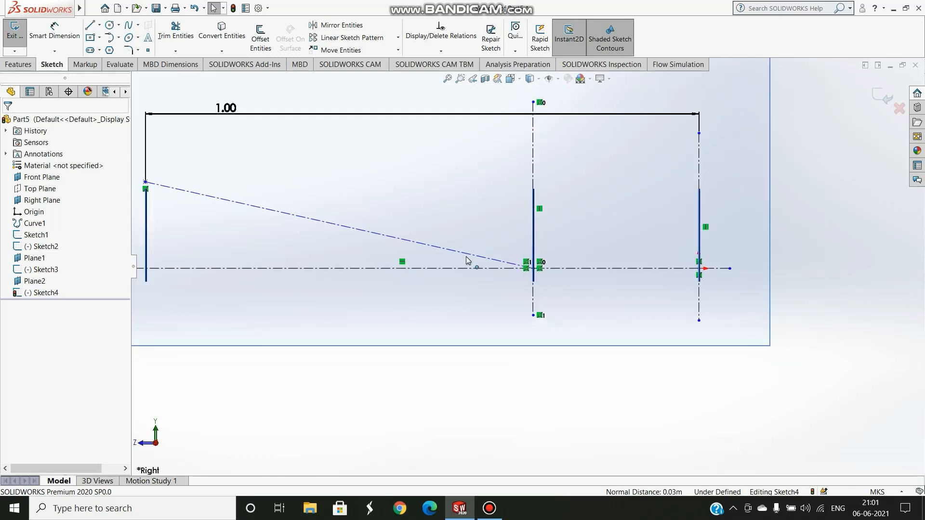
pyautogui.scroll(-1, 376, 181)
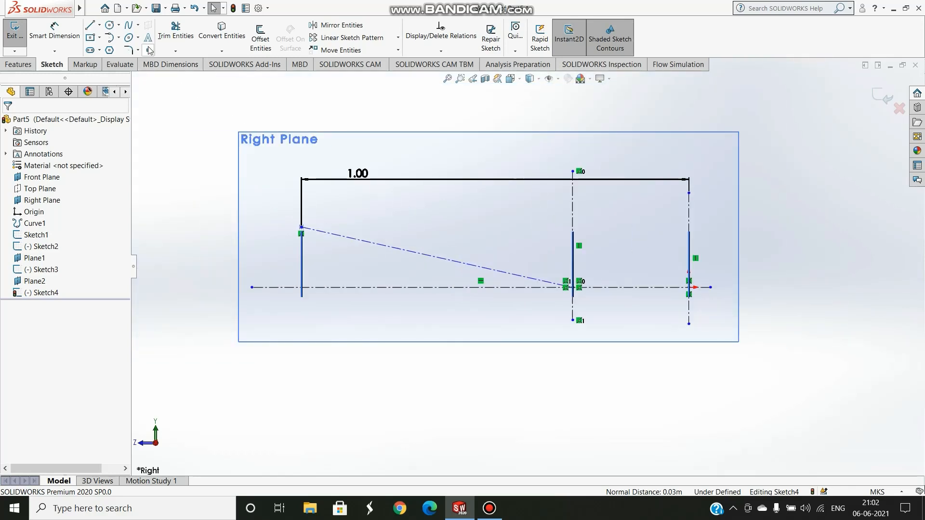
pyautogui.click(54, 30)
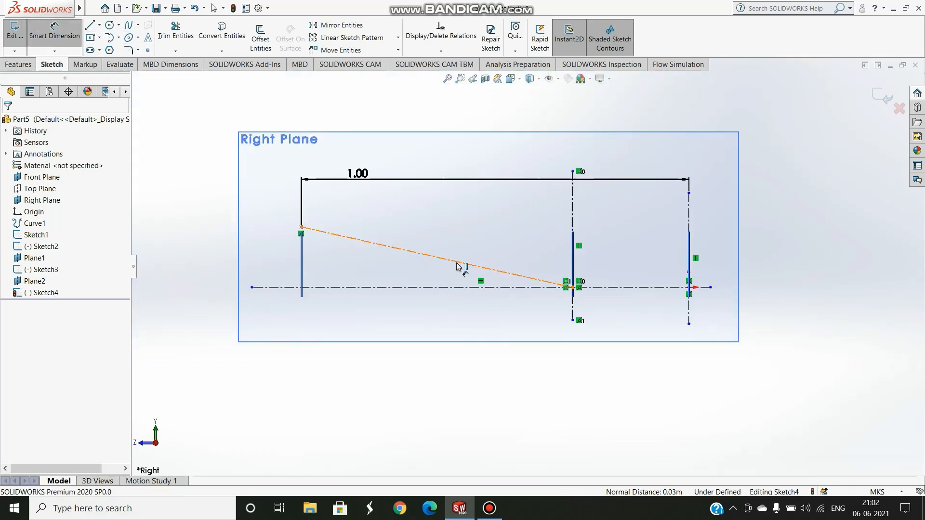
pyautogui.click(458, 266)
pyautogui.click(502, 288)
pyautogui.click(414, 269)
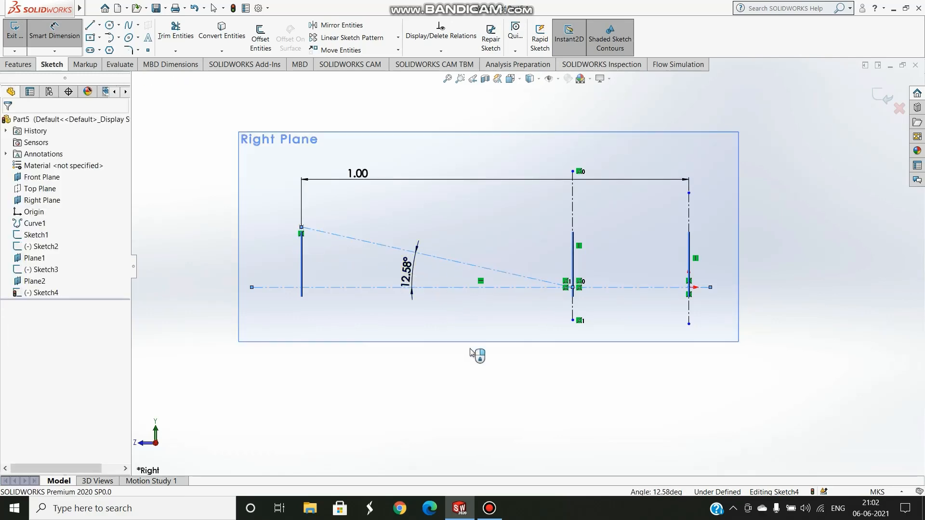
pyautogui.write('10')
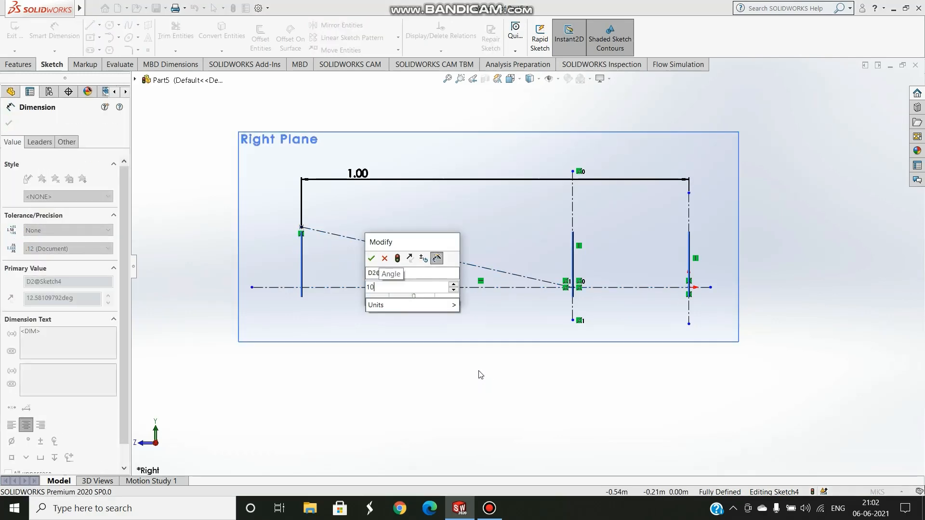
pyautogui.press('Return')
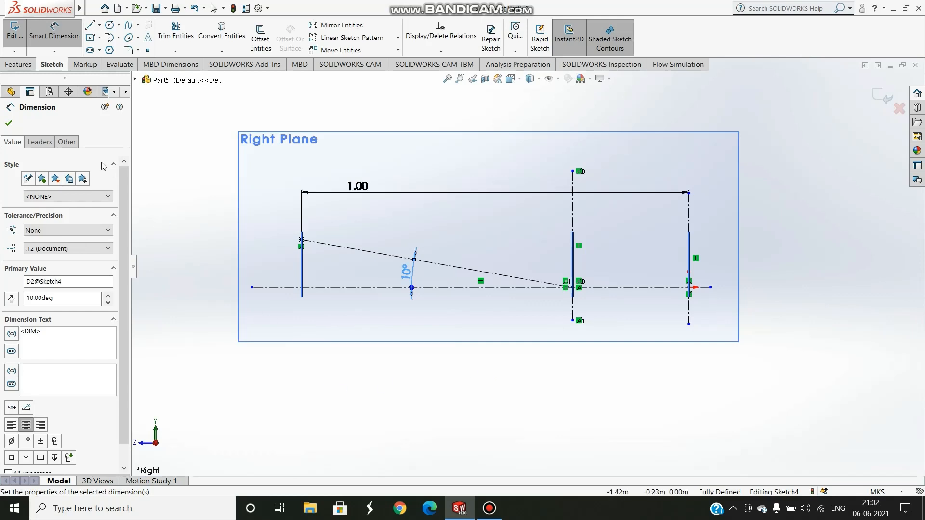
pyautogui.click(9, 123)
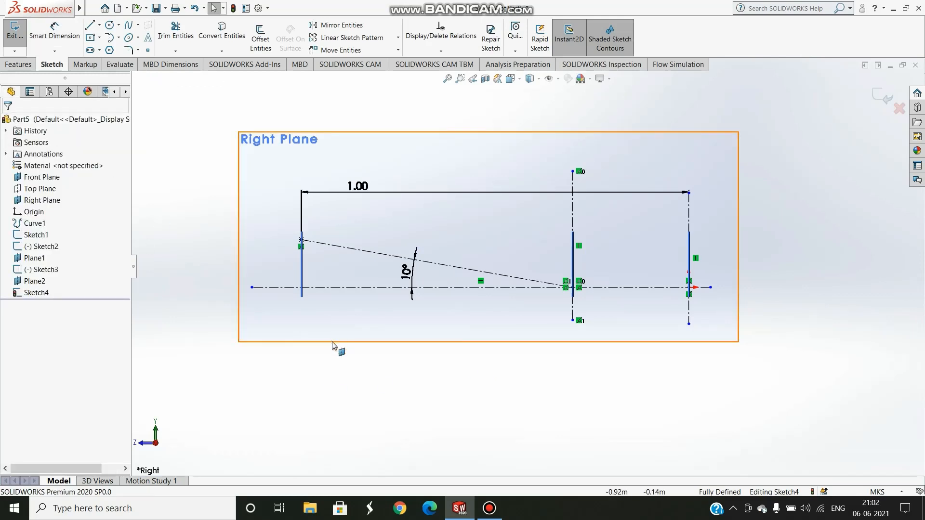
pyautogui.click(882, 99)
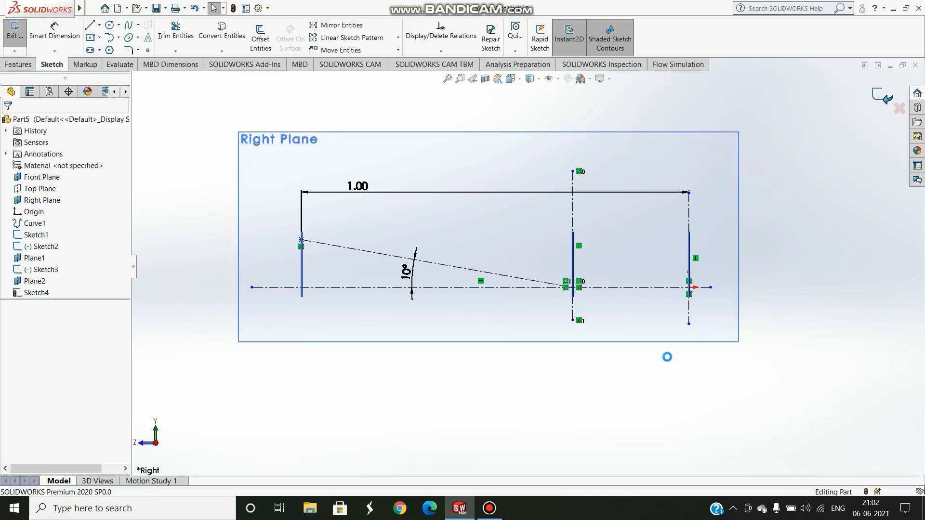
pyautogui.moveTo(491, 403)
pyautogui.mouseDown(button='middle')
pyautogui.moveTo(458, 411)
pyautogui.moveTo(541, 442)
pyautogui.mouseUp(button='middle')
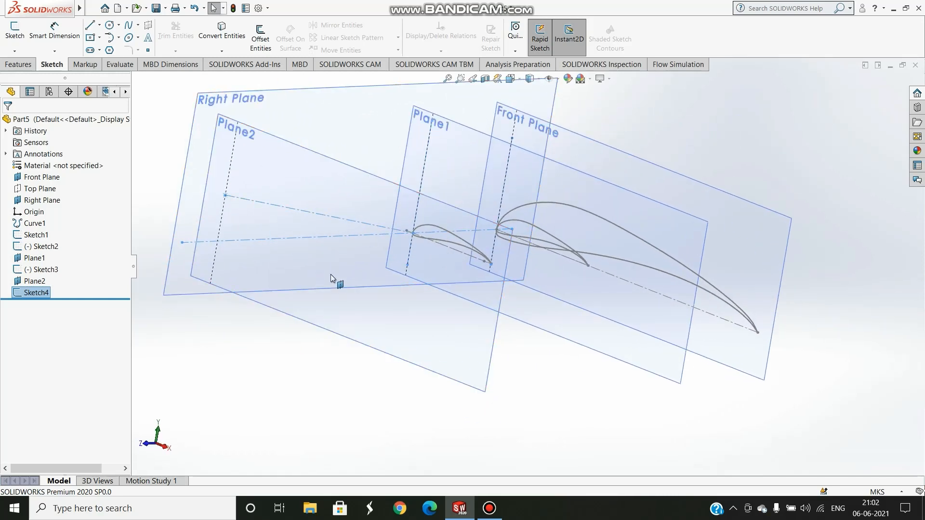
pyautogui.click(343, 316)
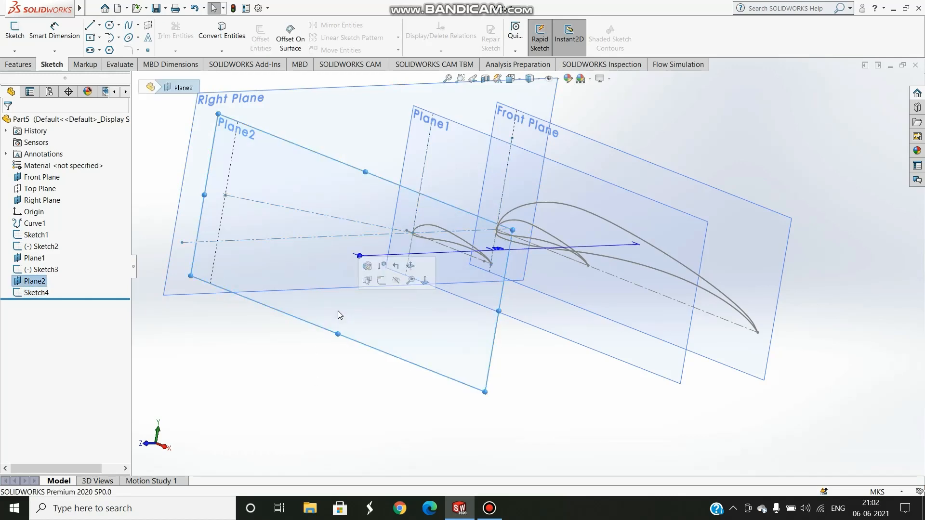
pyautogui.click(17, 47)
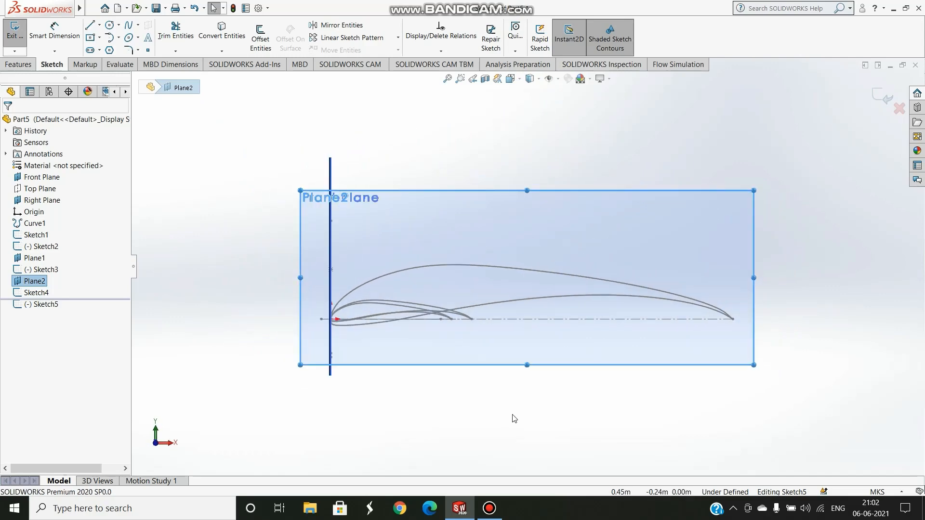
pyautogui.moveTo(510, 415)
pyautogui.mouseDown(button='middle')
pyautogui.moveTo(500, 415)
pyautogui.moveTo(498, 428)
pyautogui.mouseUp(button='middle')
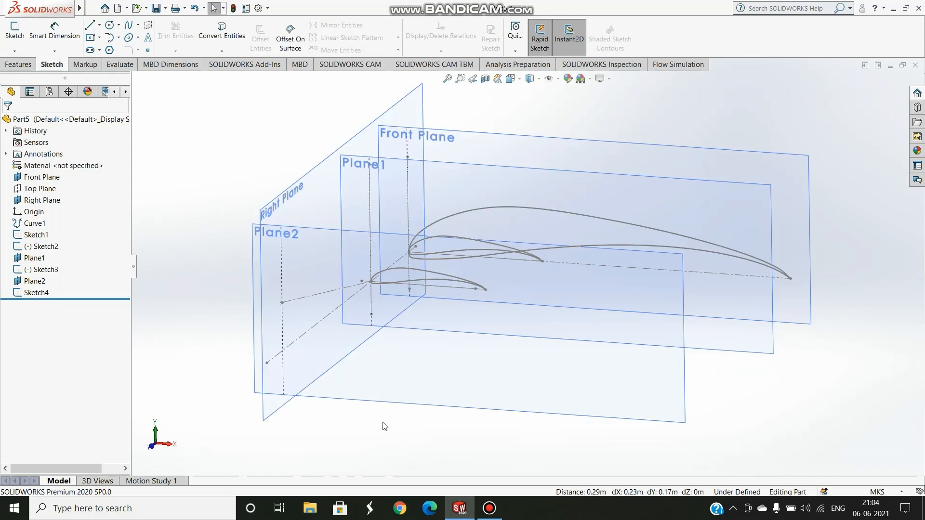
# Start a sketch on Plane2 and draw a horizontal construction centerline from the layout point at the inclined line's upper end
pyautogui.click(408, 405)
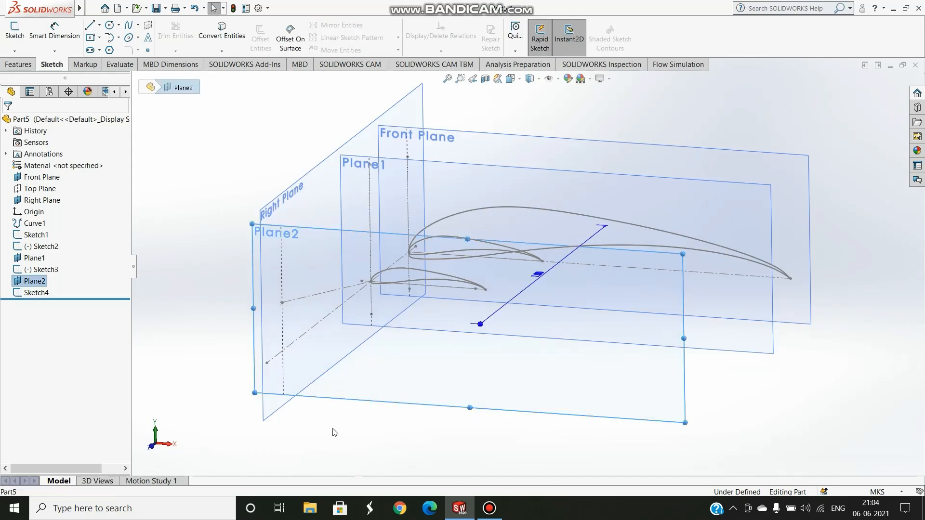
pyautogui.click(14, 28)
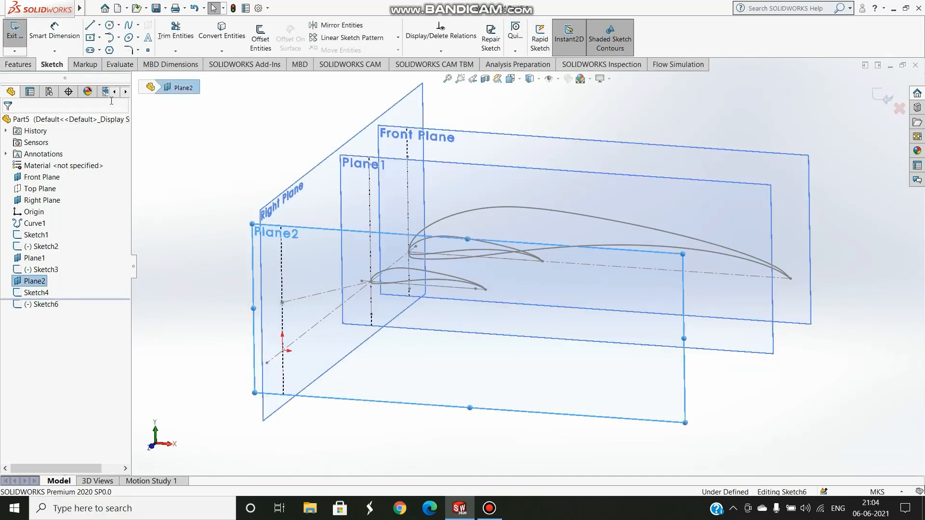
pyautogui.click(100, 26)
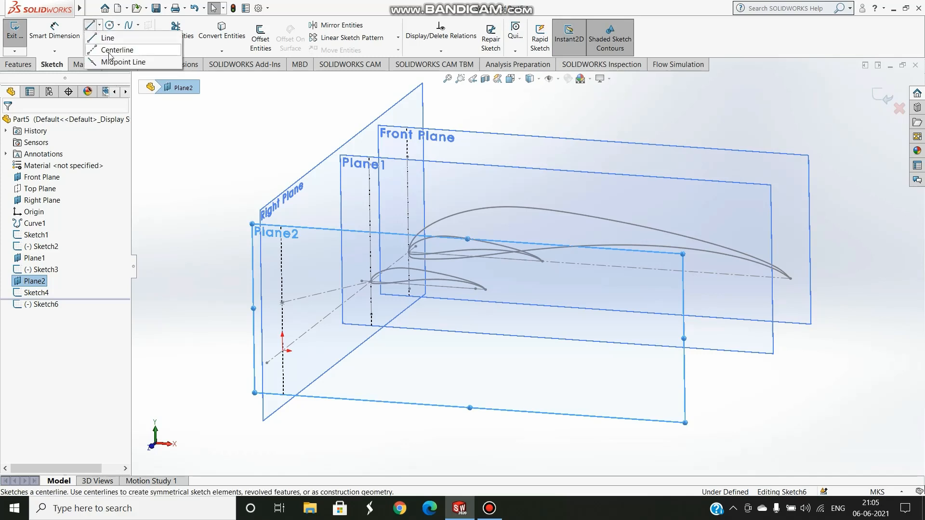
pyautogui.click(110, 47)
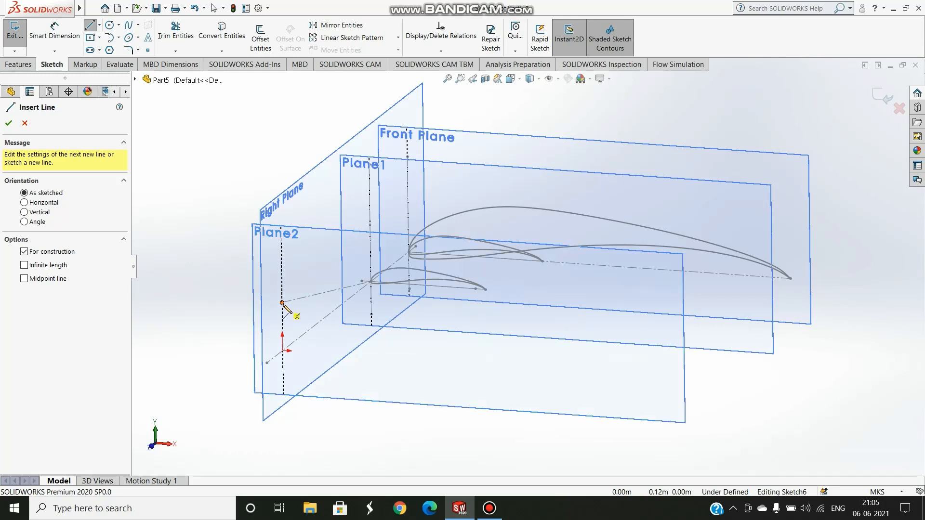
pyautogui.click(282, 303)
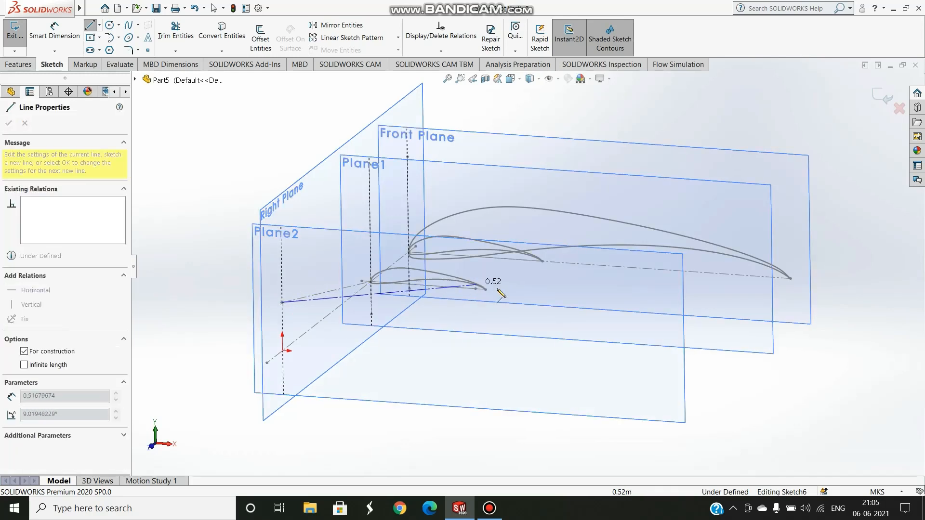
pyautogui.click(554, 321)
pyautogui.press('Escape')
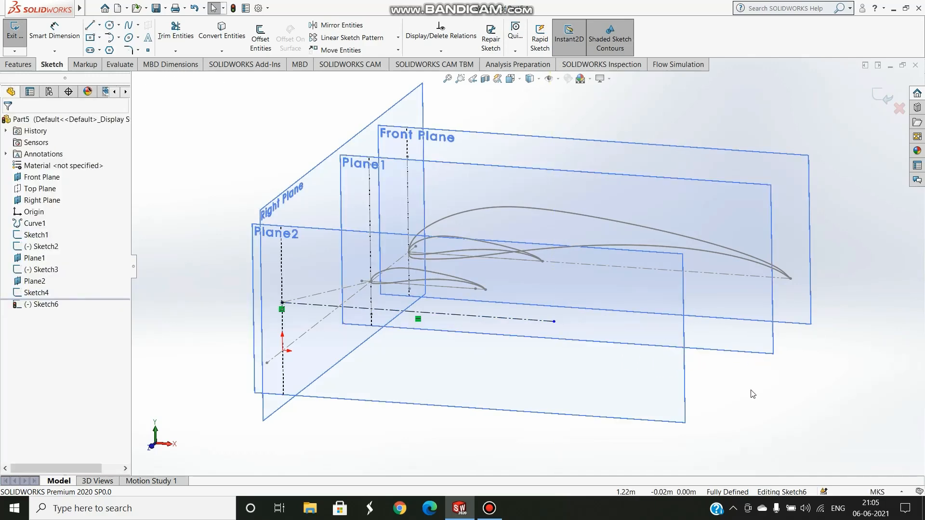
# Copy the large airfoil profile of Sketch1 into the Plane2 sketch and move the copy just below the original profile
pyautogui.hotkey('ctrl', '8')
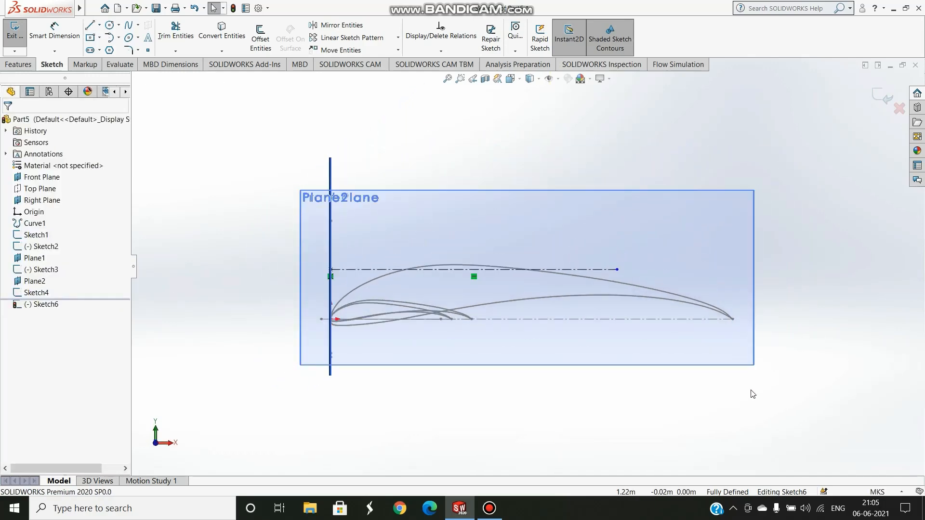
pyautogui.click(669, 299)
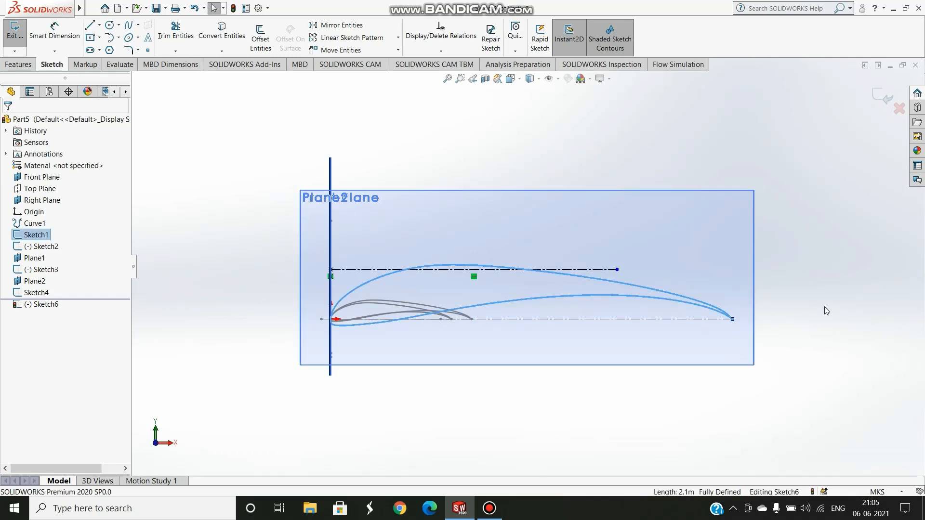
pyautogui.click(660, 363)
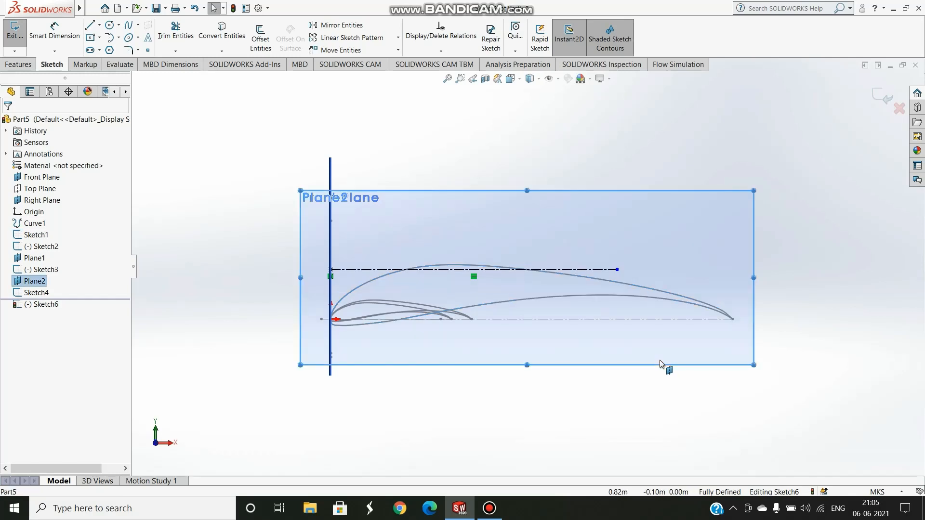
pyautogui.hotkey('ctrl', 'v')
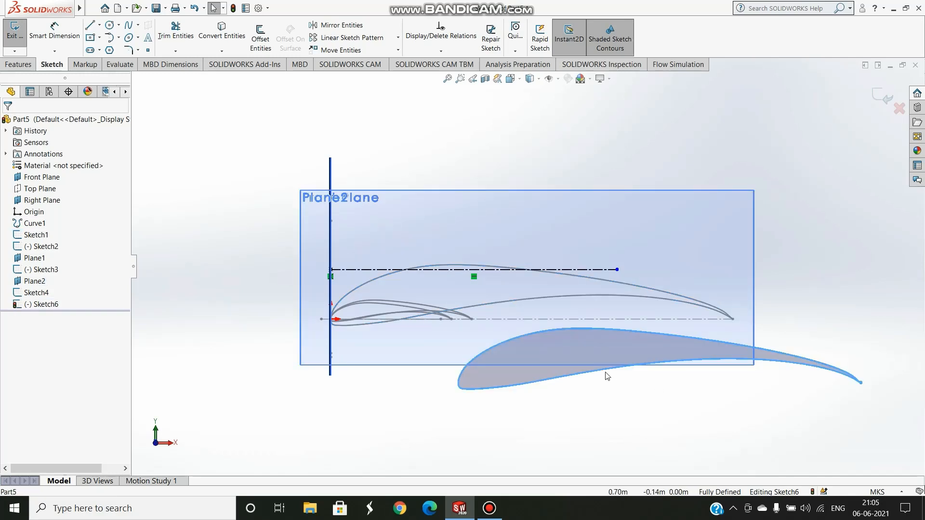
pyautogui.moveTo(607, 376); pyautogui.dragTo(480, 347)
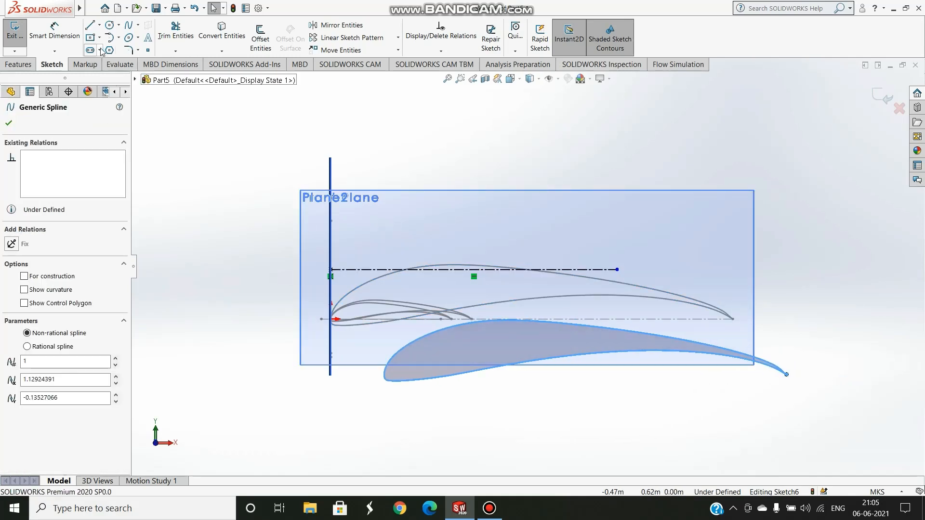
# Draw a horizontal construction chord line about 1 m long from the copied airfoil's trailing edge to its leading edge
pyautogui.click(100, 26)
pyautogui.click(116, 37)
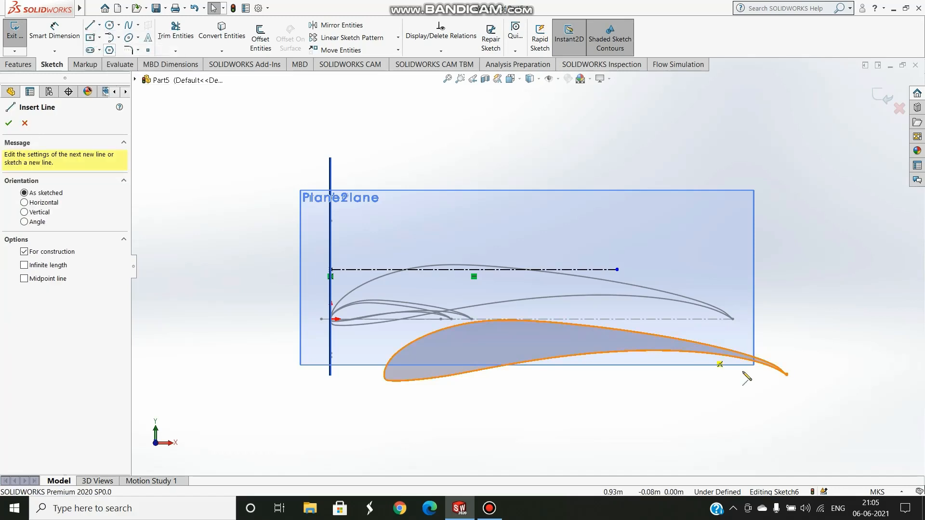
pyautogui.click(787, 375)
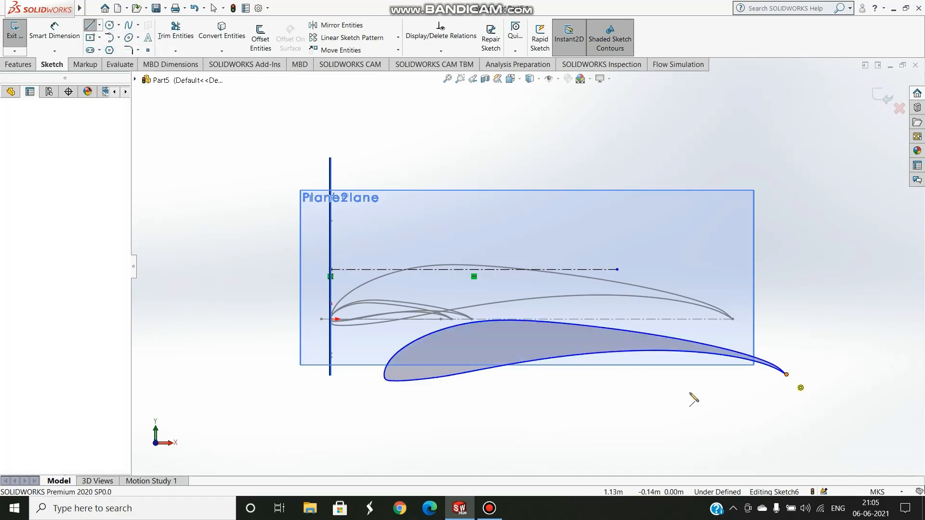
pyautogui.click(388, 376)
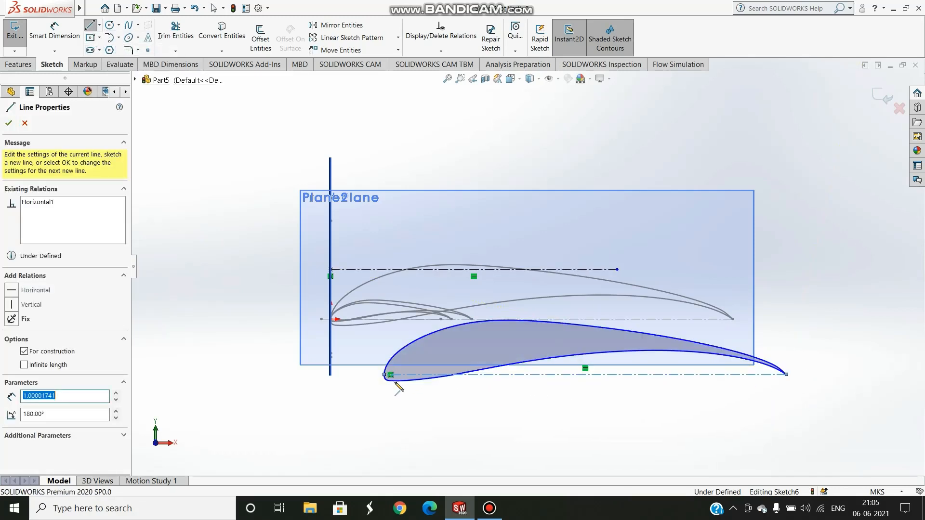
# Dimension the copied airfoil's construction chord line and set its length to 0.1 m
pyautogui.press('Escape')
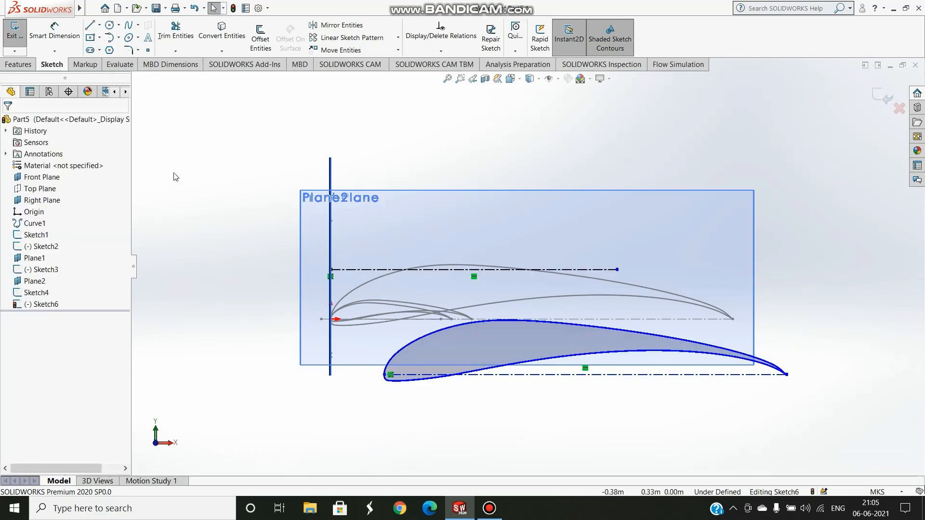
pyautogui.click(69, 39)
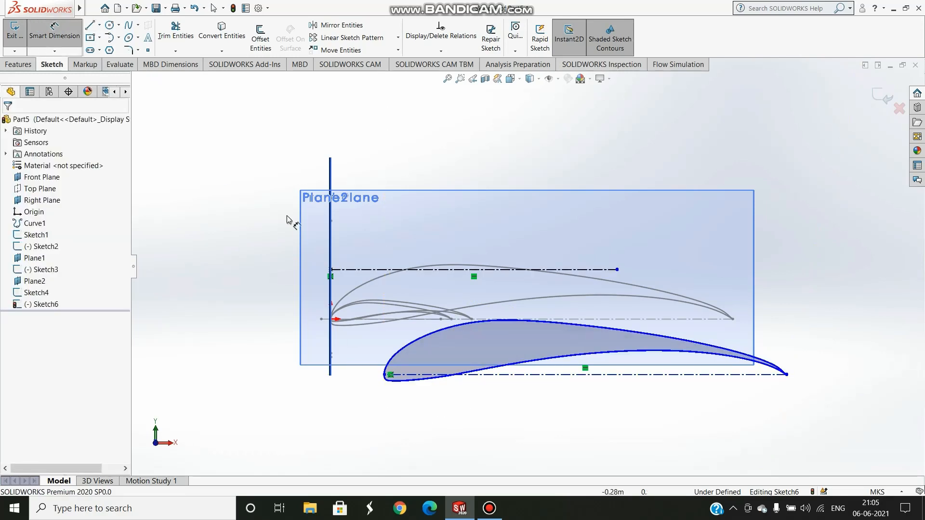
pyautogui.click(558, 375)
pyautogui.click(541, 178)
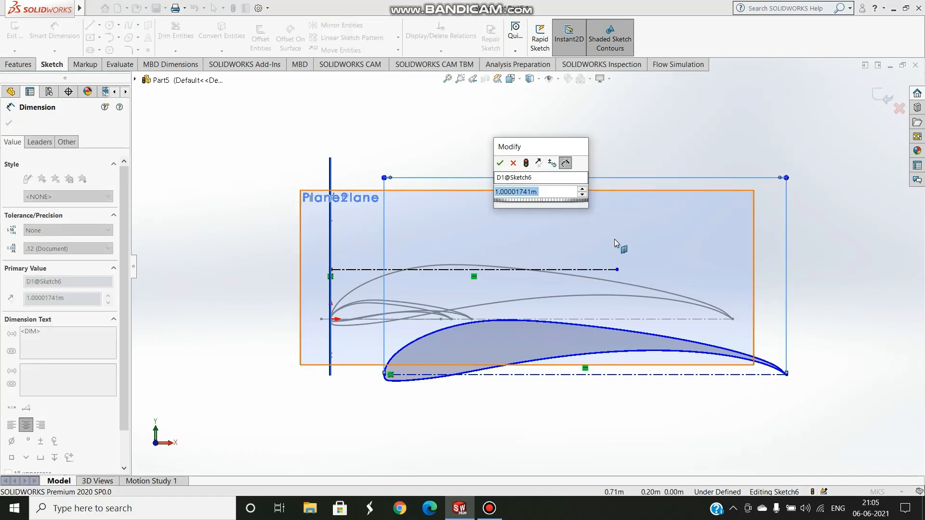
pyautogui.write('0.1')
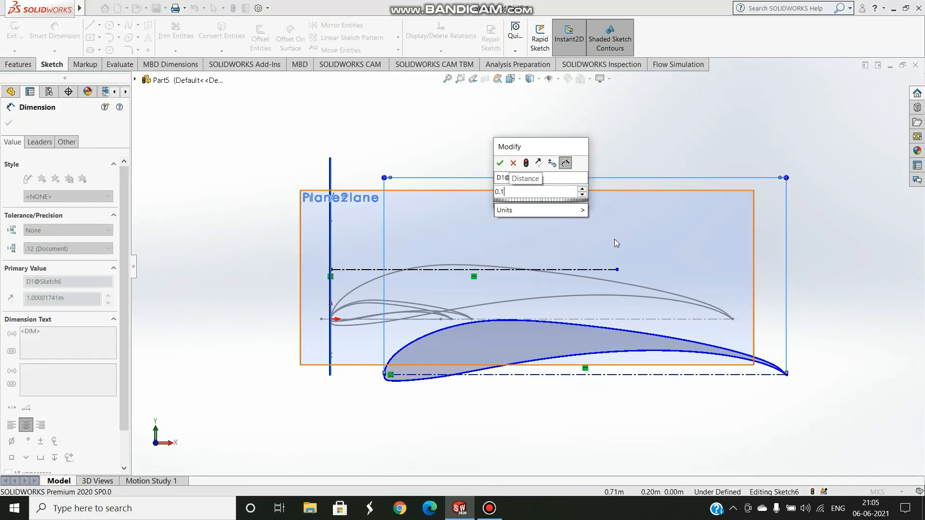
pyautogui.press('Return')
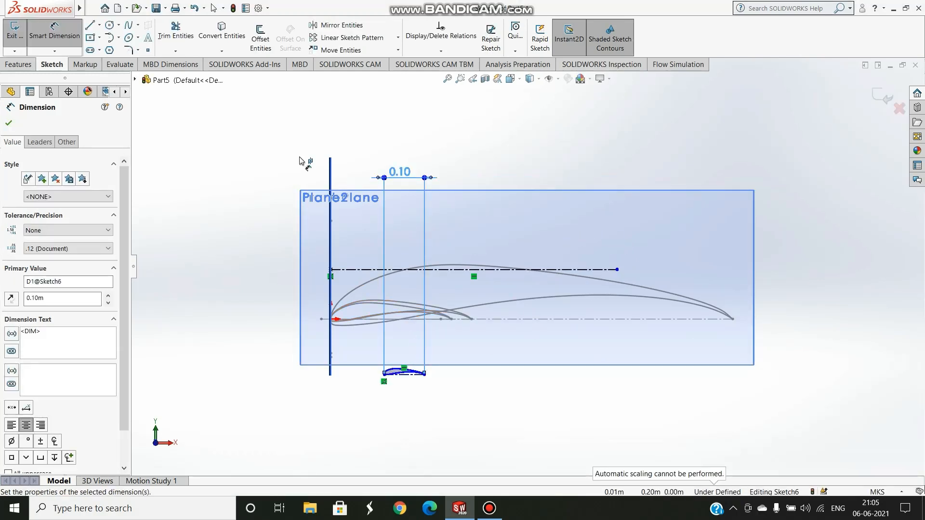
# Place a sketch point on the upper horizontal centerline and dimension it 0.3 m from the line's start at the layout point
pyautogui.click(148, 49)
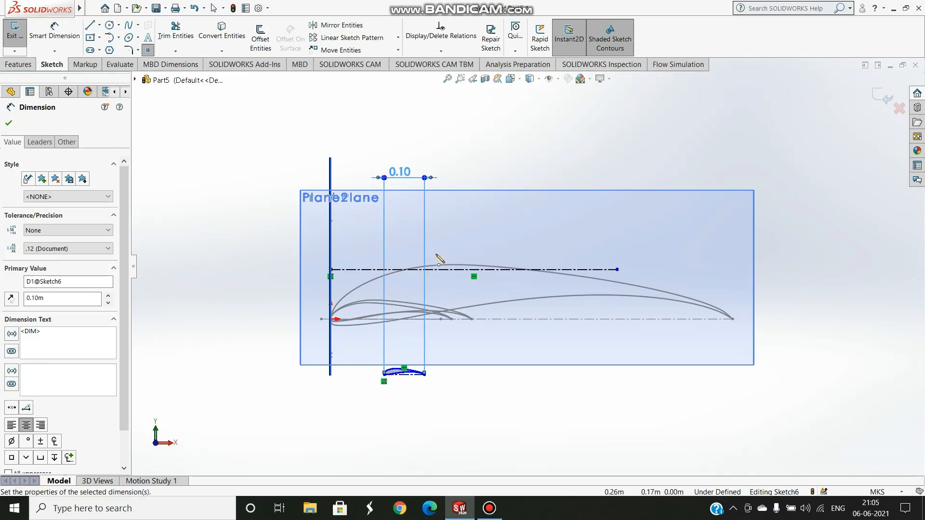
pyautogui.click(413, 269)
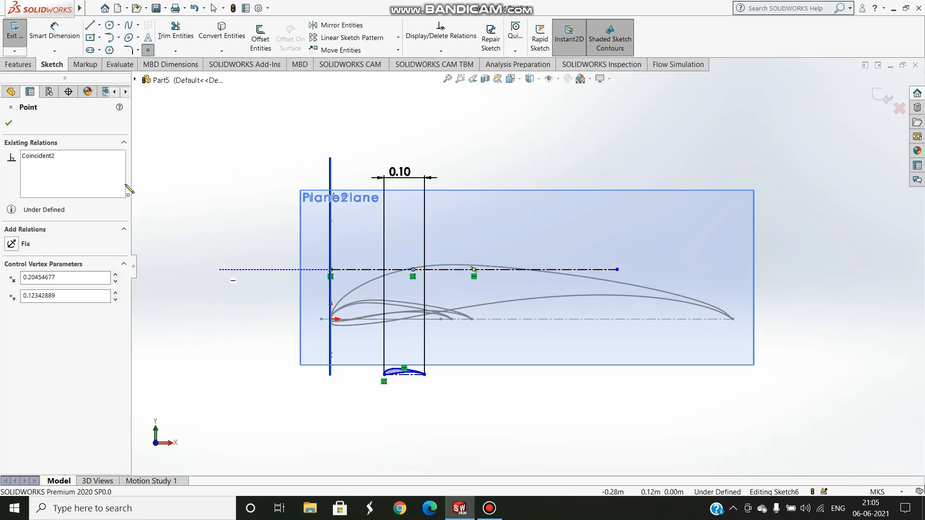
pyautogui.click(8, 123)
pyautogui.click(72, 30)
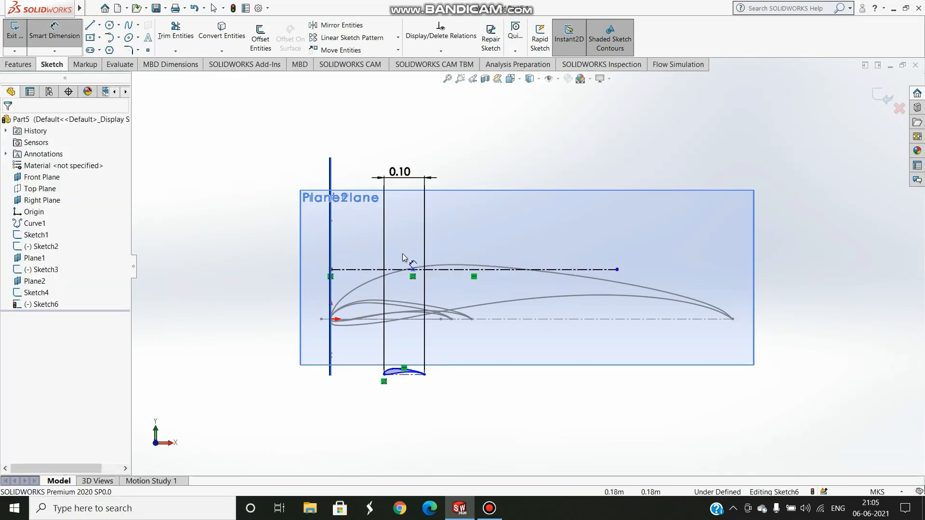
pyautogui.click(331, 270)
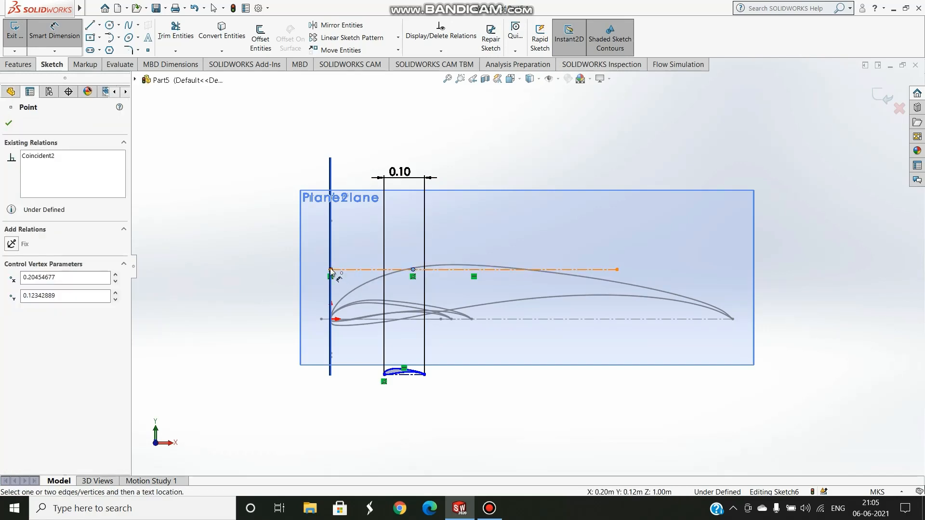
pyautogui.click(413, 270)
pyautogui.click(413, 121)
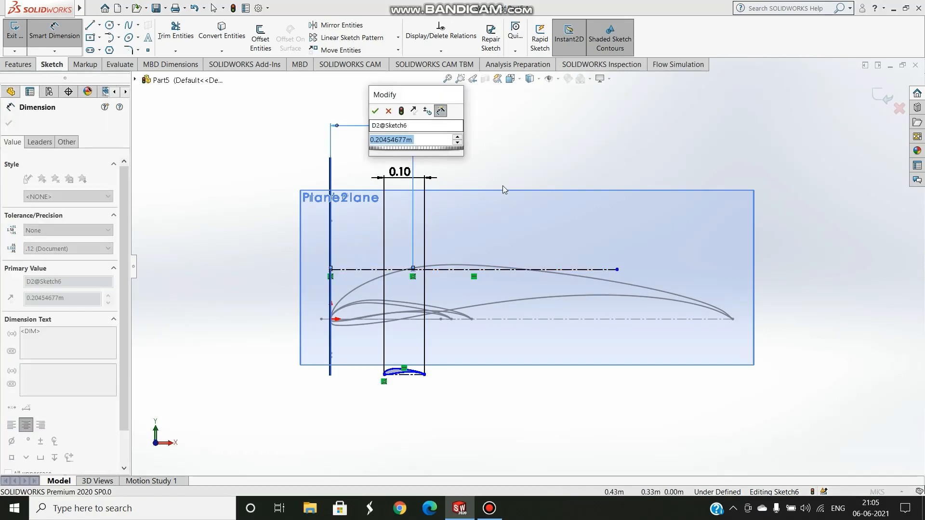
pyautogui.write('0.3')
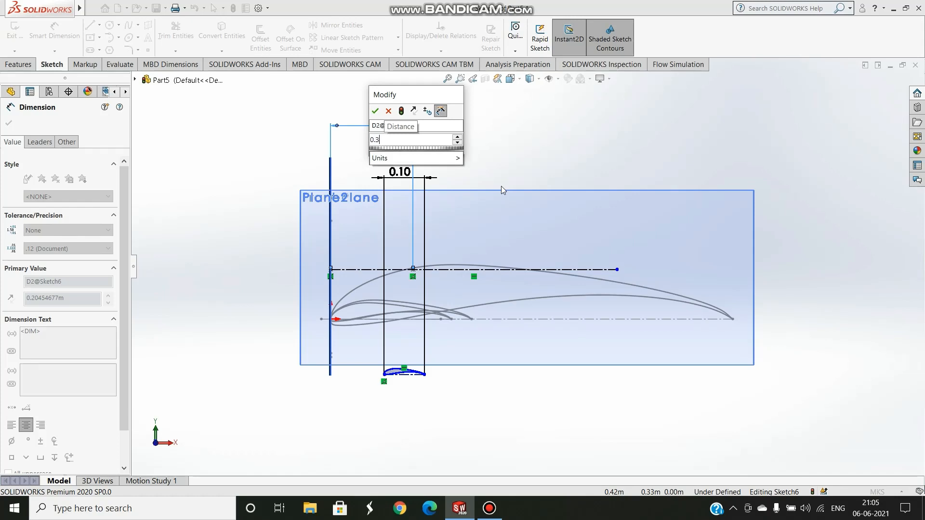
pyautogui.press('Return')
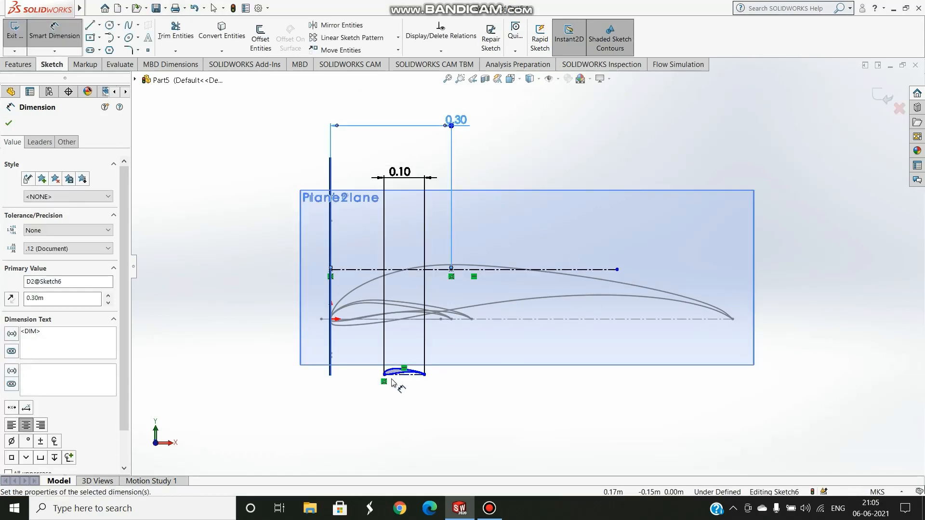
pyautogui.press('Escape')
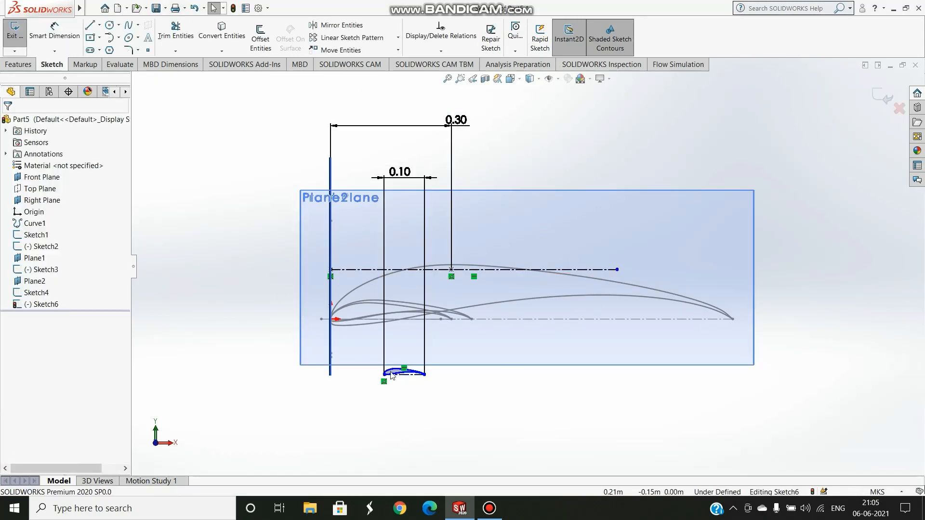
# Make the small airfoil's leading-edge point coincident with the sketch point on the centerline and exit the sketch
pyautogui.scroll(-2, 386, 376)
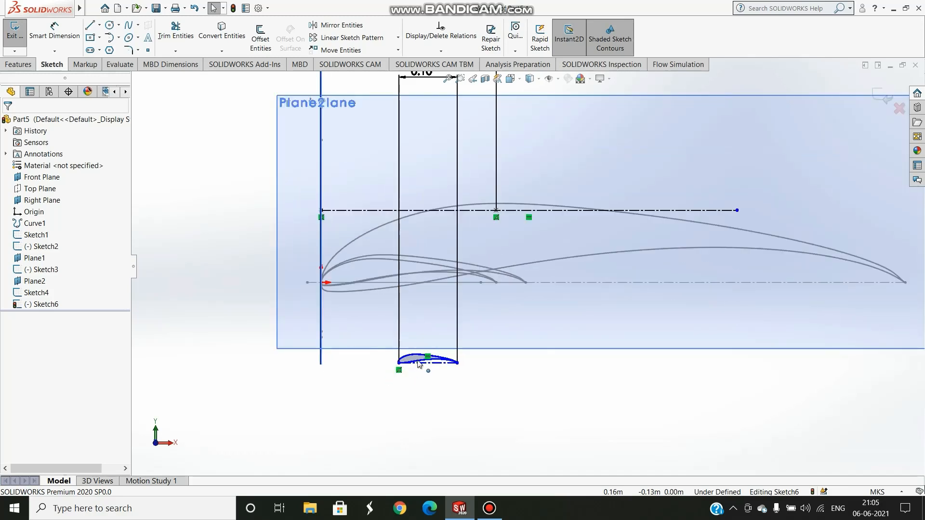
pyautogui.click(399, 363)
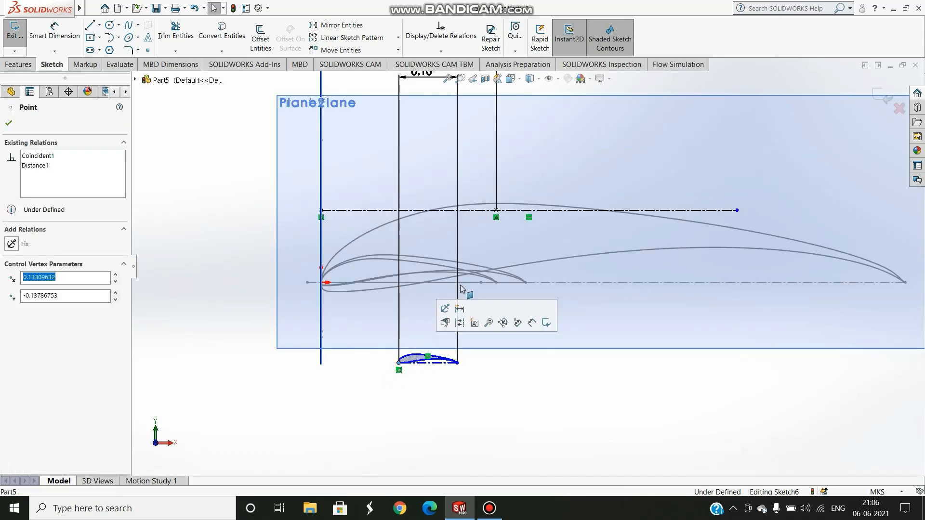
pyautogui.keyDown('ctrl'); pyautogui.click(496, 211); pyautogui.keyUp('ctrl')
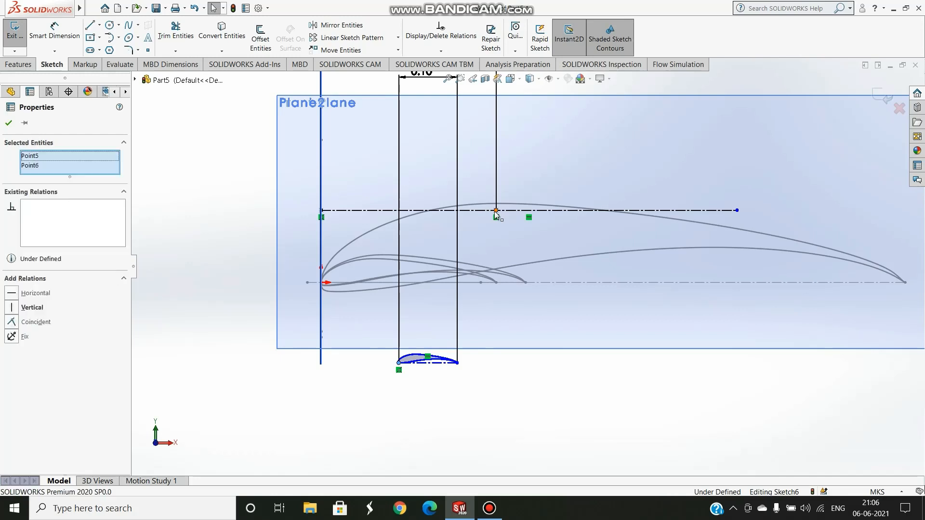
pyautogui.click(16, 323)
pyautogui.click(8, 123)
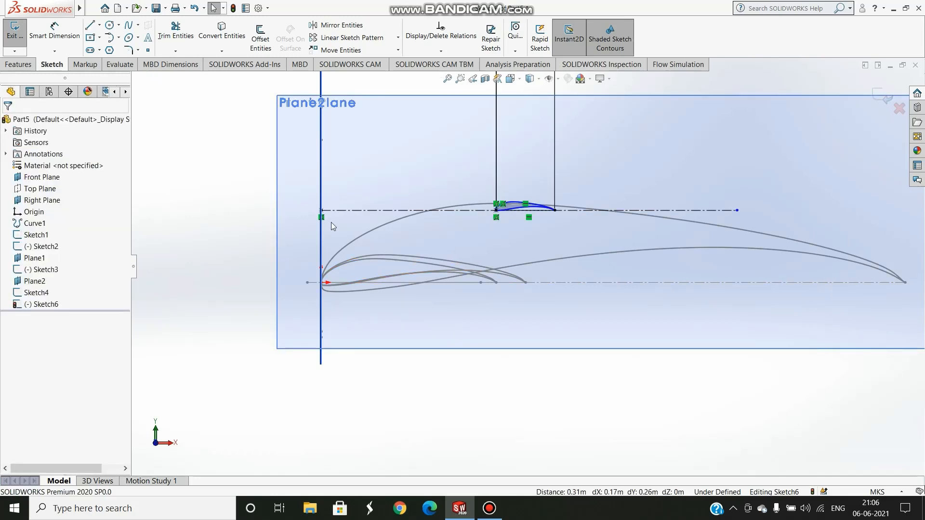
pyautogui.click(881, 100)
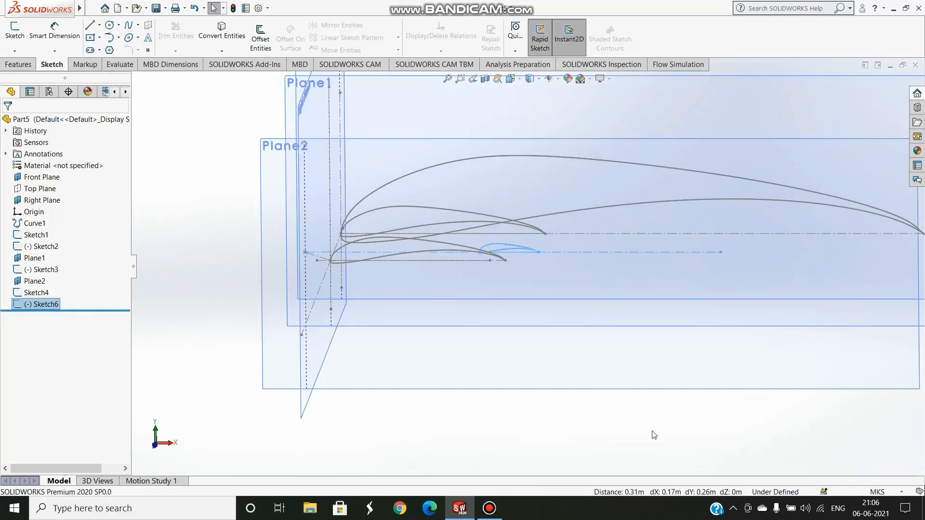
# Create a lofted boss between the small Front Plane airfoil of Sketch2 and the Plane1 airfoil of Sketch3
pyautogui.click(627, 444)
pyautogui.moveTo(632, 436); pyautogui.dragTo(648, 444, button='middle')
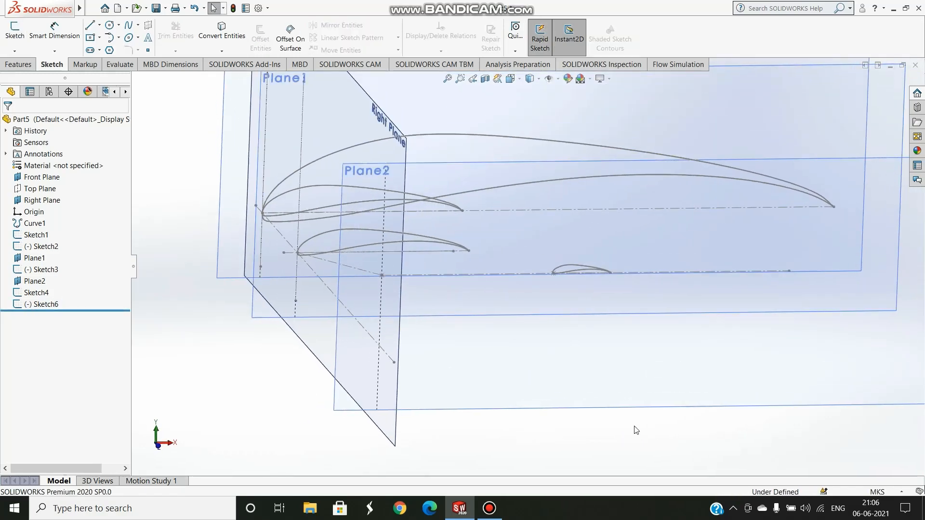
pyautogui.scroll(2, 627, 424)
pyautogui.scroll(3, 474, 150)
pyautogui.scroll(-2, 484, 127)
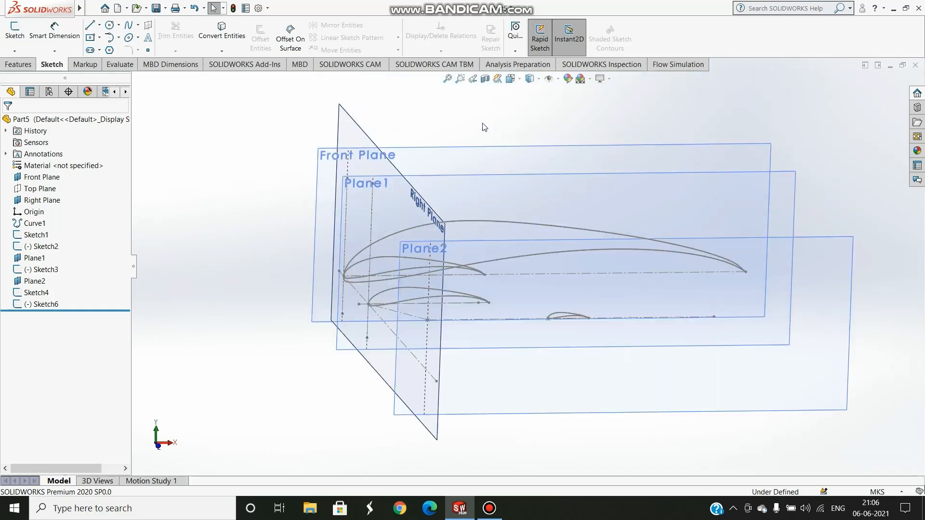
pyautogui.click(18, 65)
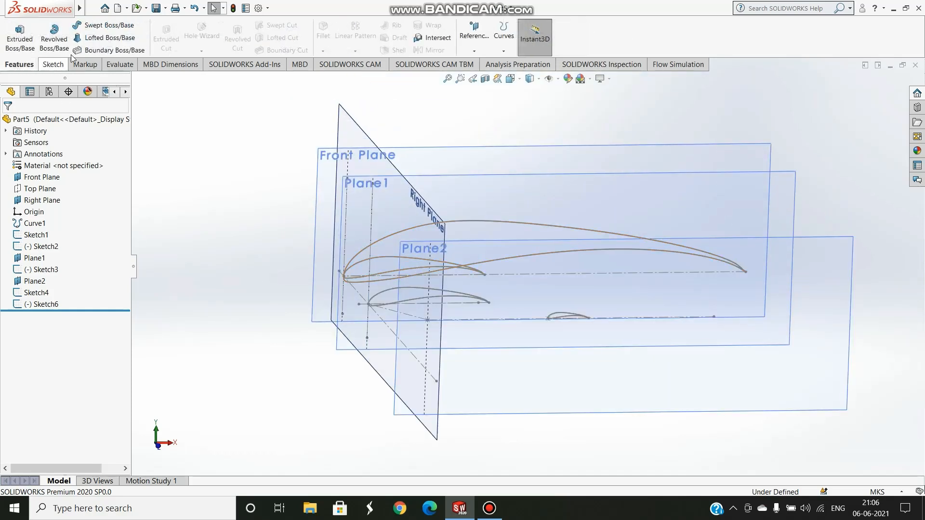
pyautogui.click(106, 38)
pyautogui.moveTo(203, 227); pyautogui.dragTo(308, 254, button='middle')
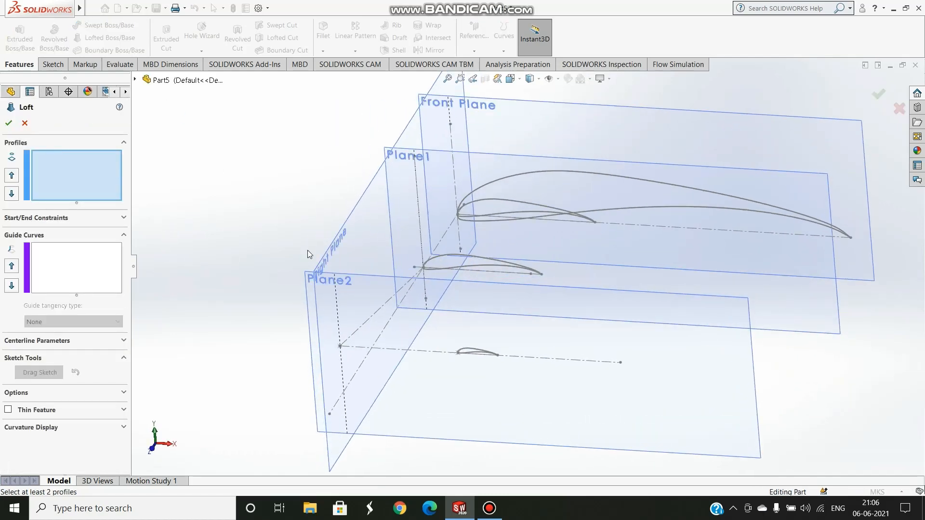
pyautogui.click(595, 224)
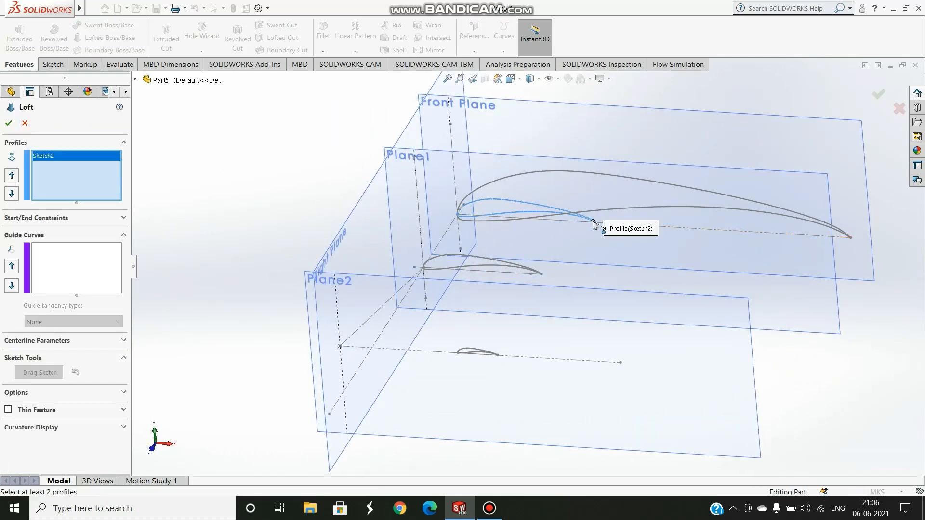
pyautogui.click(542, 276)
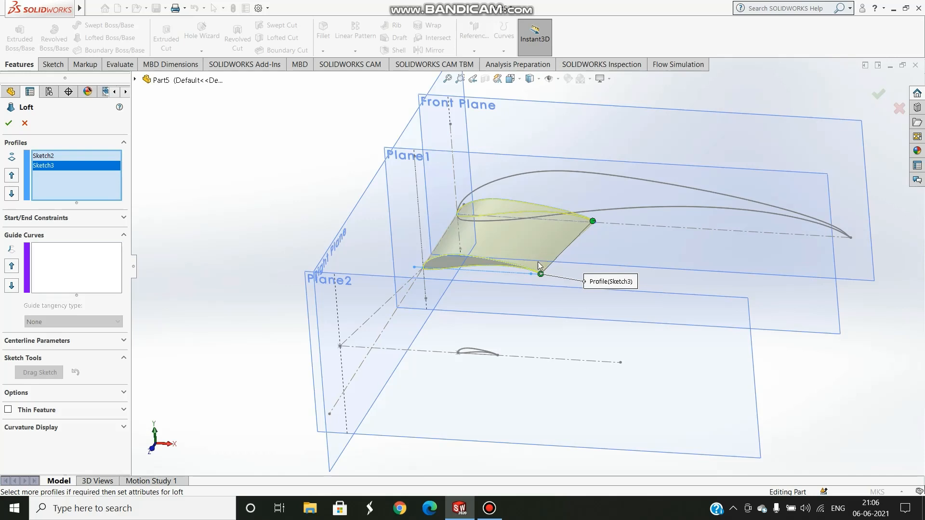
pyautogui.click(9, 125)
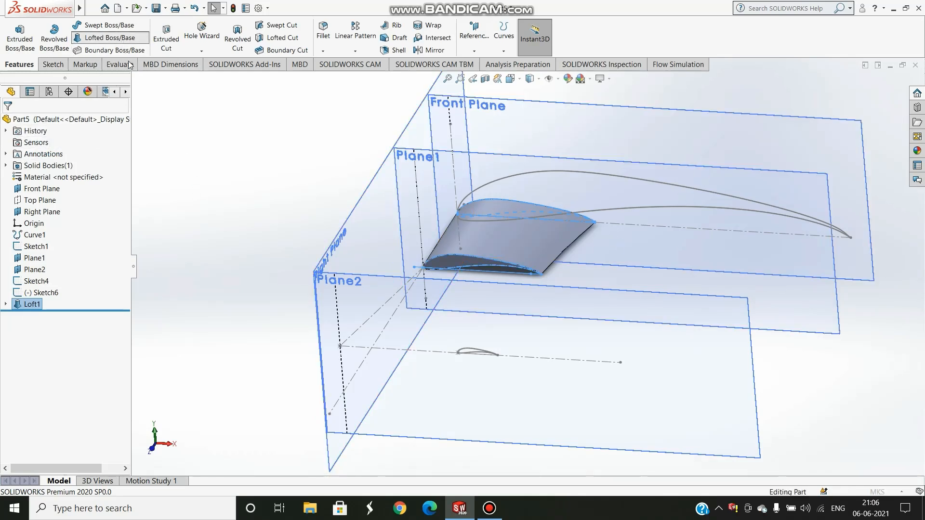
# Create a second lofted boss from the first loft's end-face edge on Plane1 to the small Plane2 airfoil of Sketch6
pyautogui.click(109, 37)
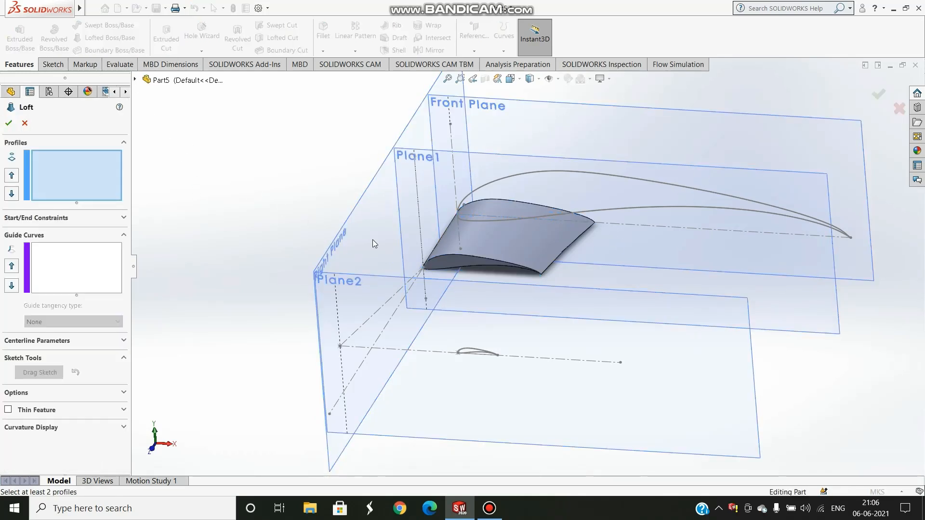
pyautogui.click(542, 278)
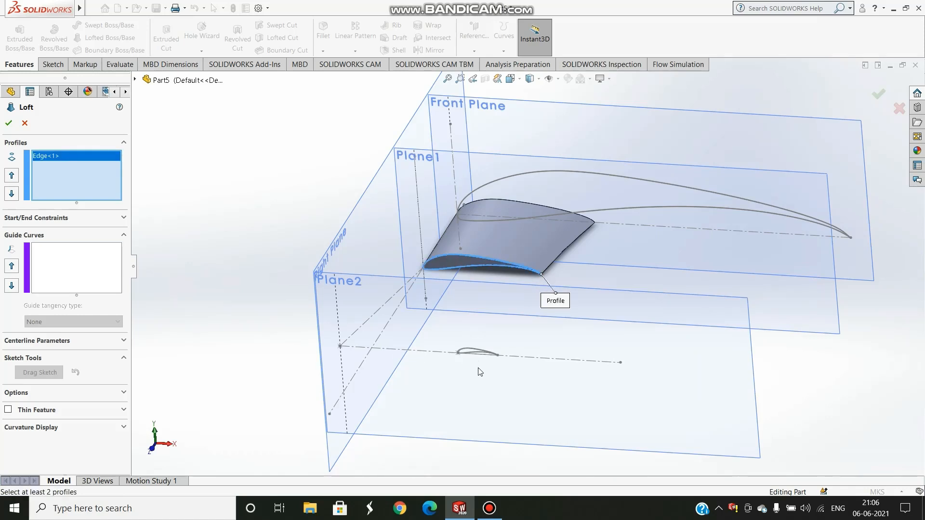
pyautogui.click(497, 356)
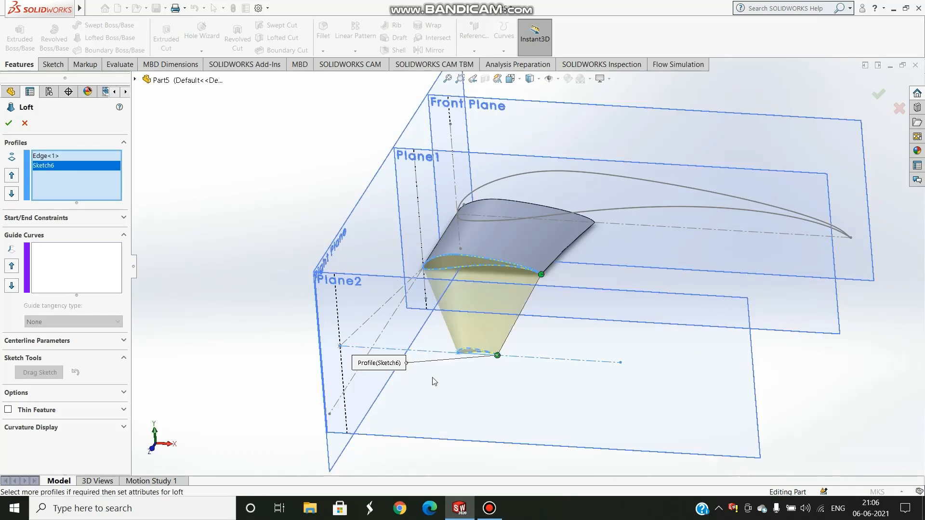
pyautogui.click(9, 123)
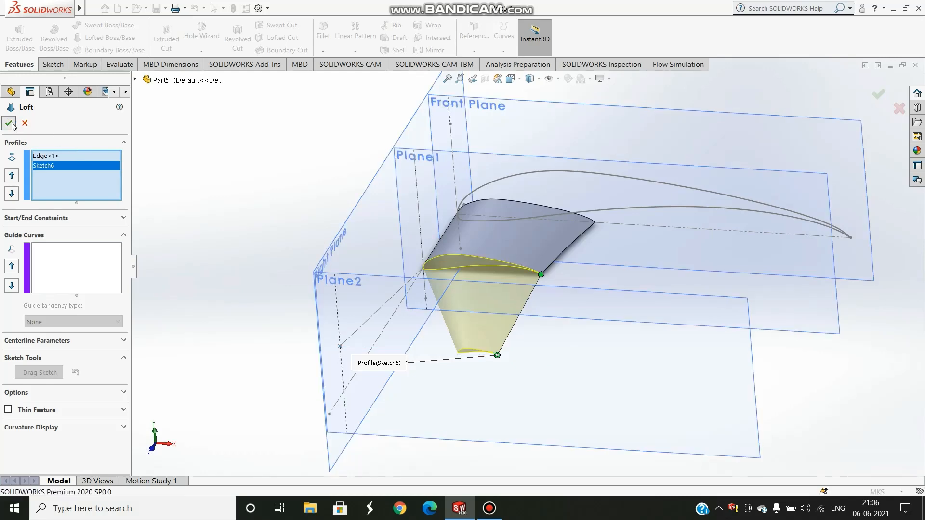
pyautogui.moveTo(291, 302); pyautogui.dragTo(310, 335, button='middle')
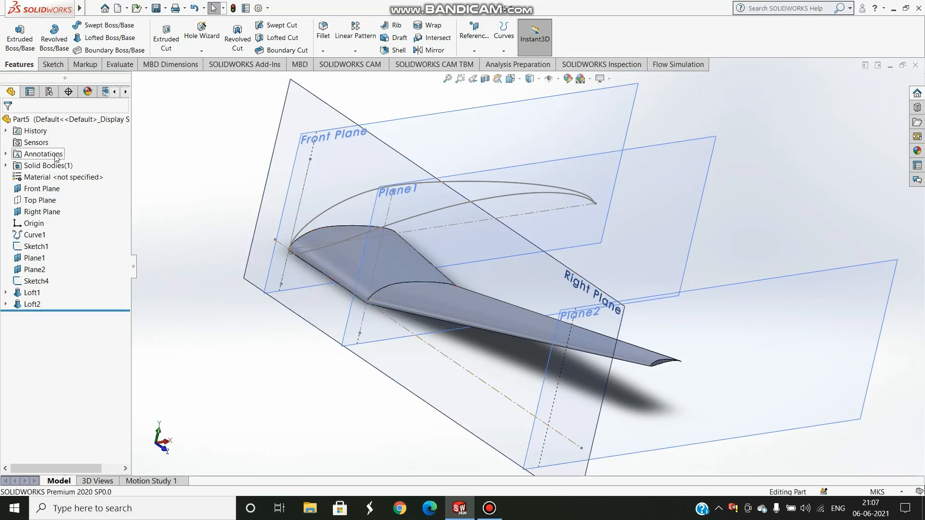
# Assign the Balsa material from the Woods category to the wing part and close the material settings
pyautogui.rightClick(52, 178)
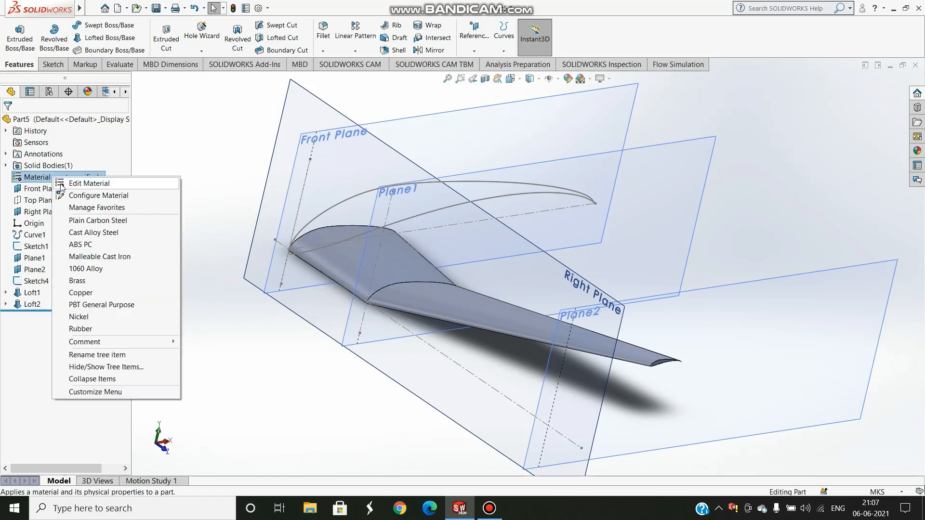
pyautogui.click(61, 186)
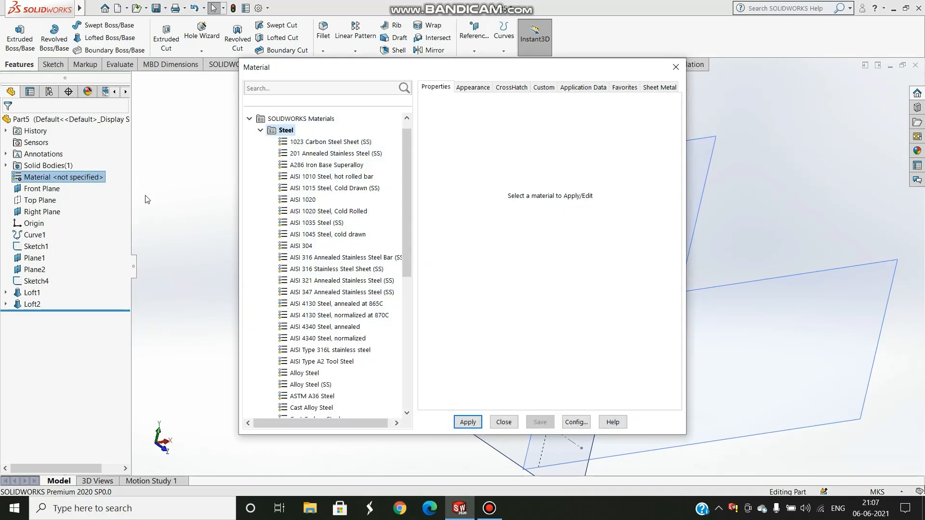
pyautogui.click(304, 90)
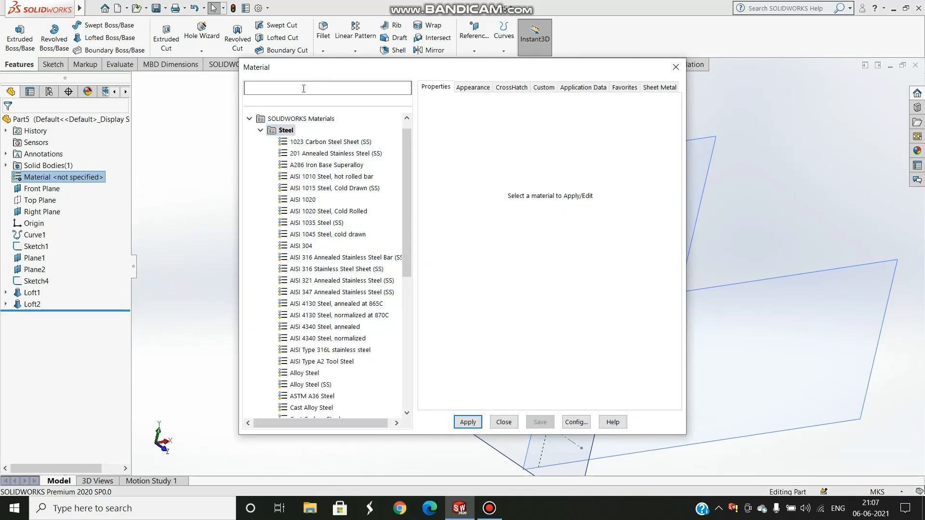
pyautogui.write('bals')
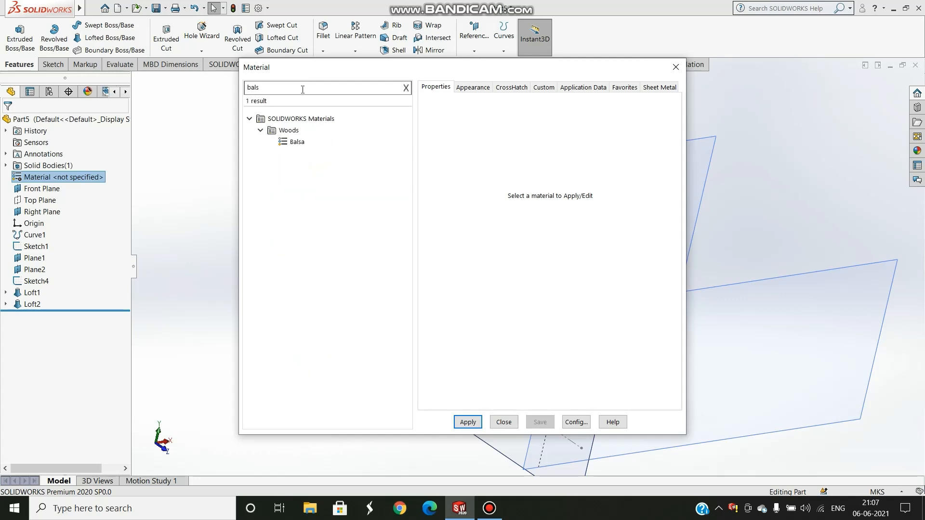
pyautogui.click(298, 141)
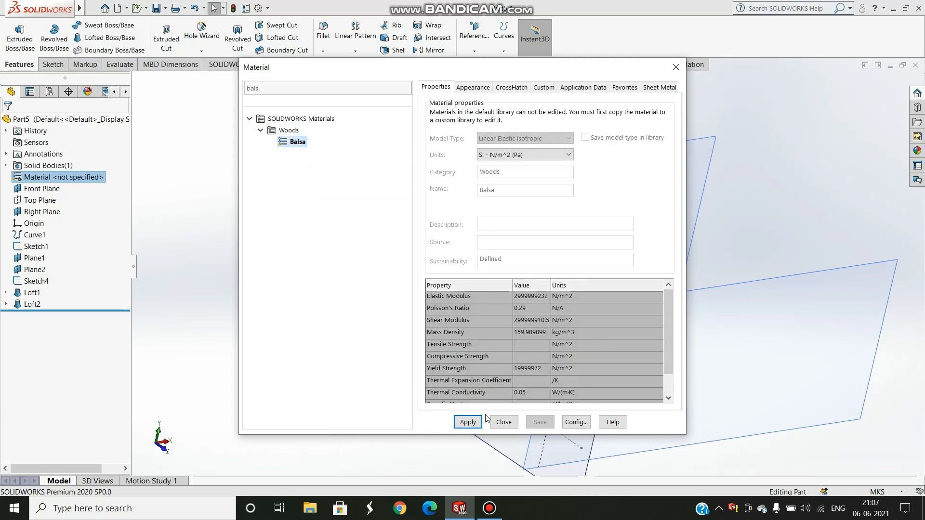
pyautogui.click(468, 423)
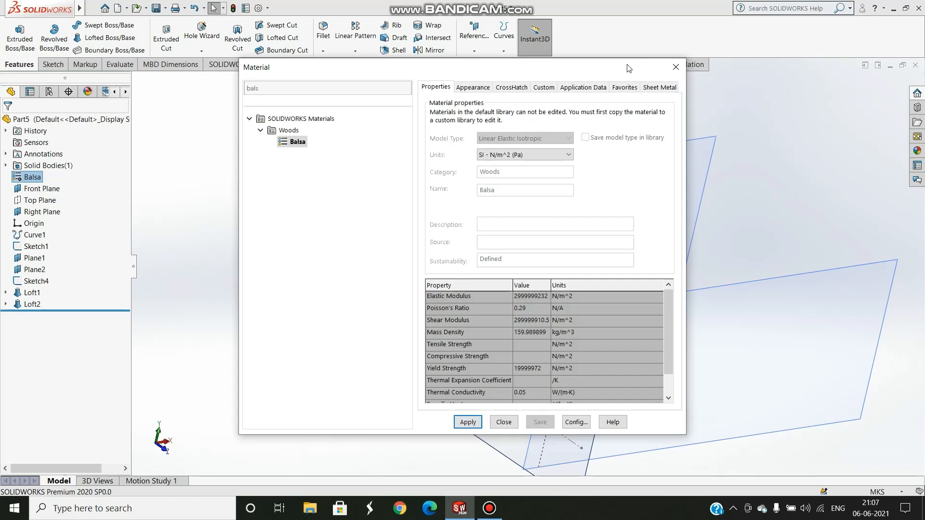
pyautogui.moveTo(628, 68); pyautogui.dragTo(493, 191)
pyautogui.click(541, 190)
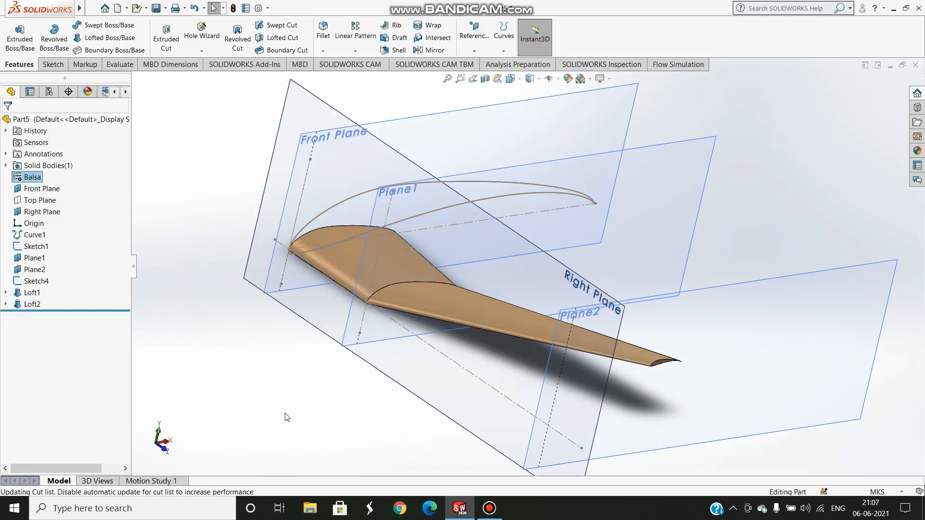
# Mirror the whole lofted wing body about the Front Plane with Merge solids enabled to form the opposite half
pyautogui.press('space')
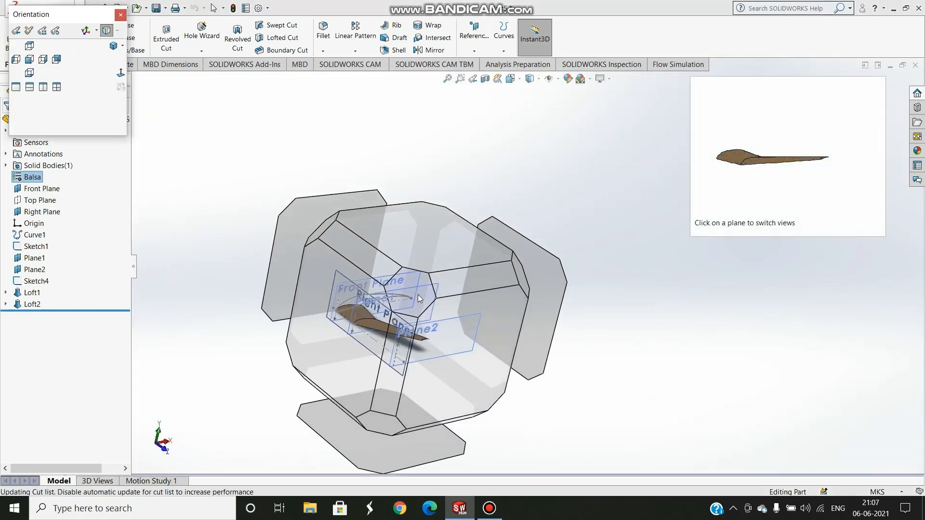
pyautogui.click(418, 294)
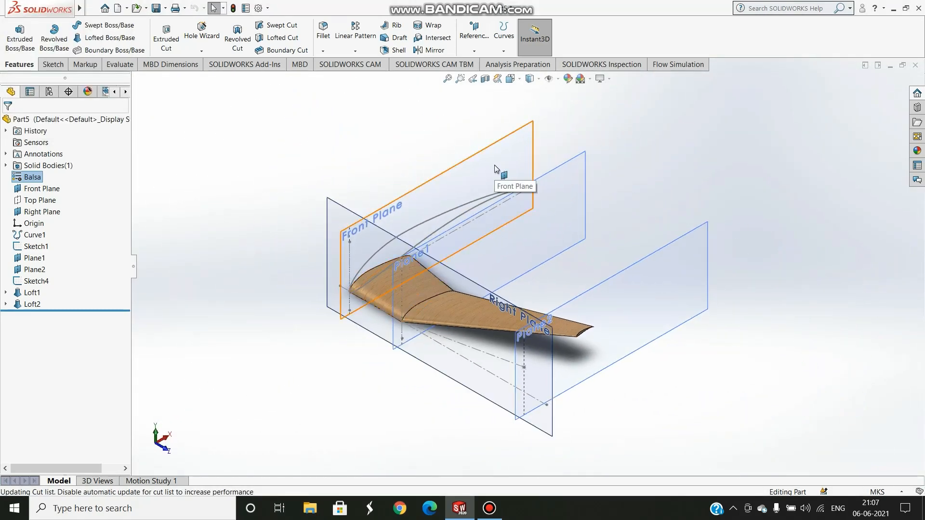
pyautogui.click(436, 51)
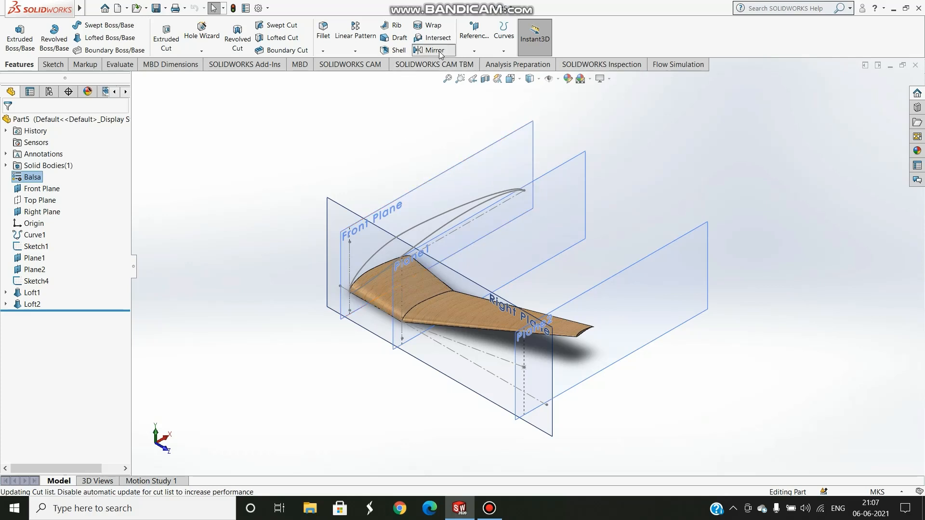
pyautogui.click(458, 177)
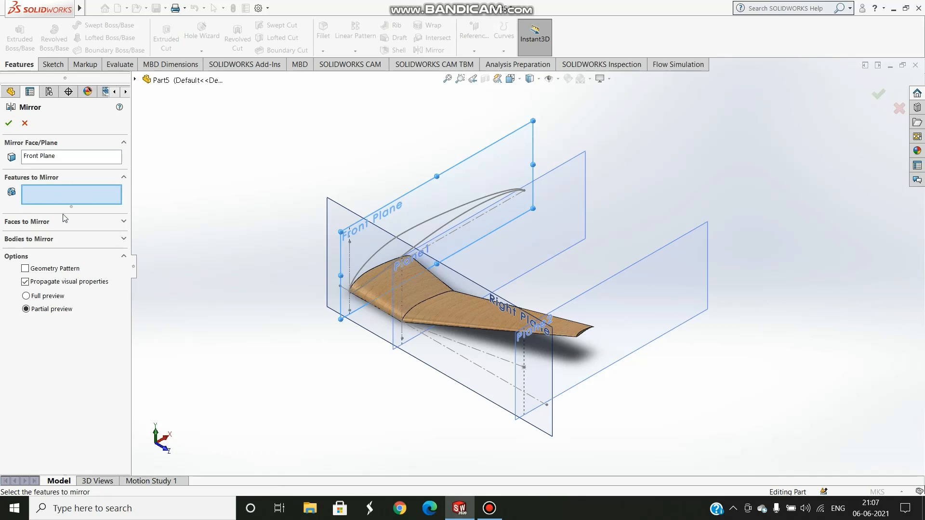
pyautogui.click(86, 239)
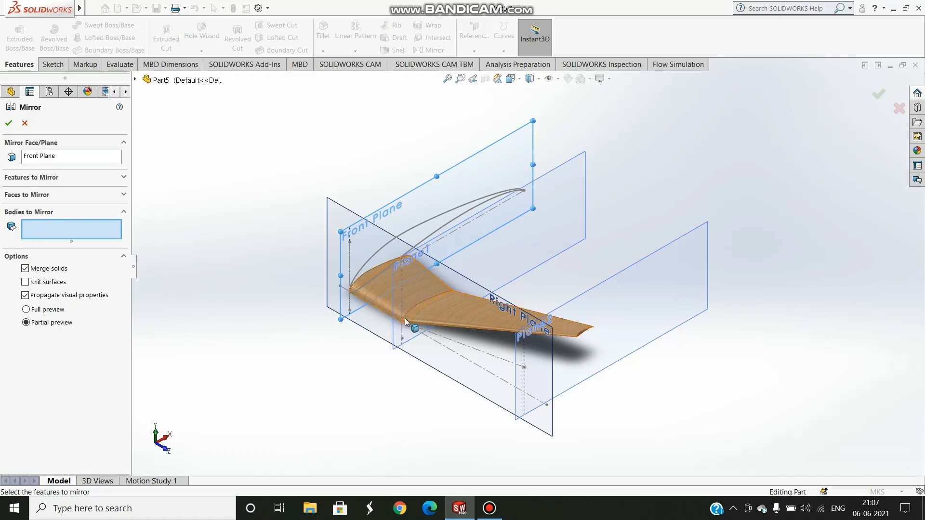
pyautogui.click(377, 290)
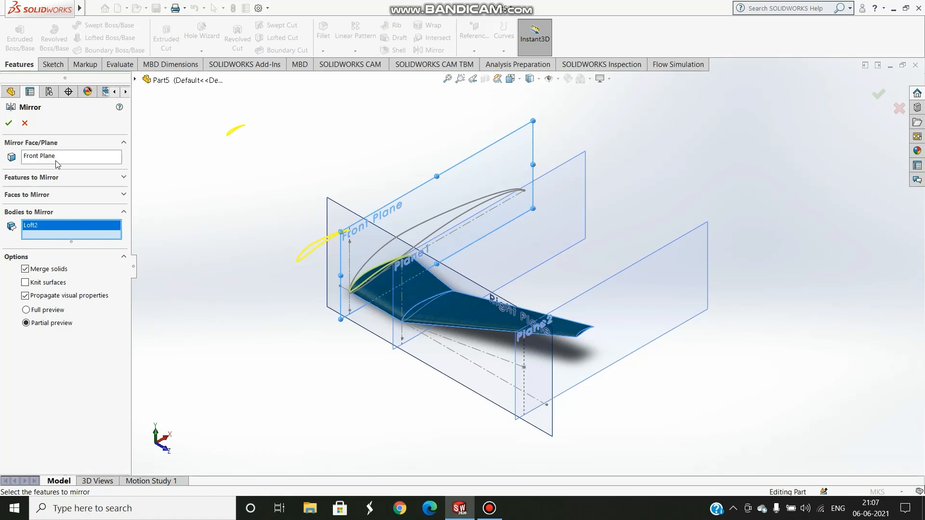
pyautogui.click(8, 123)
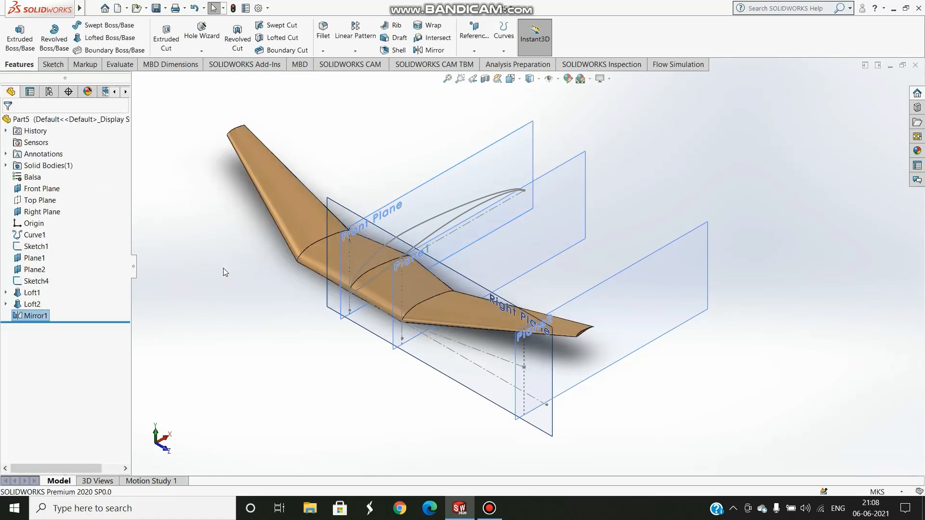
# Hide the layout sketch Sketch4 so its centerlines no longer show around the mirrored wing
pyautogui.moveTo(255, 308)
pyautogui.mouseDown(button='middle')
pyautogui.moveTo(289, 304)
pyautogui.moveTo(272, 335)
pyautogui.moveTo(251, 290)
pyautogui.mouseUp(button='middle')
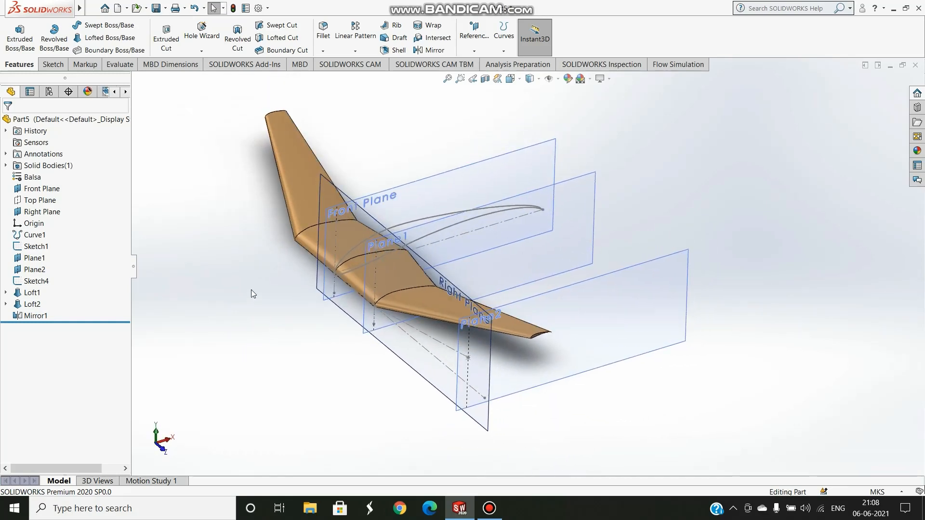
pyautogui.click(35, 235)
pyautogui.click(36, 246)
pyautogui.click(35, 281)
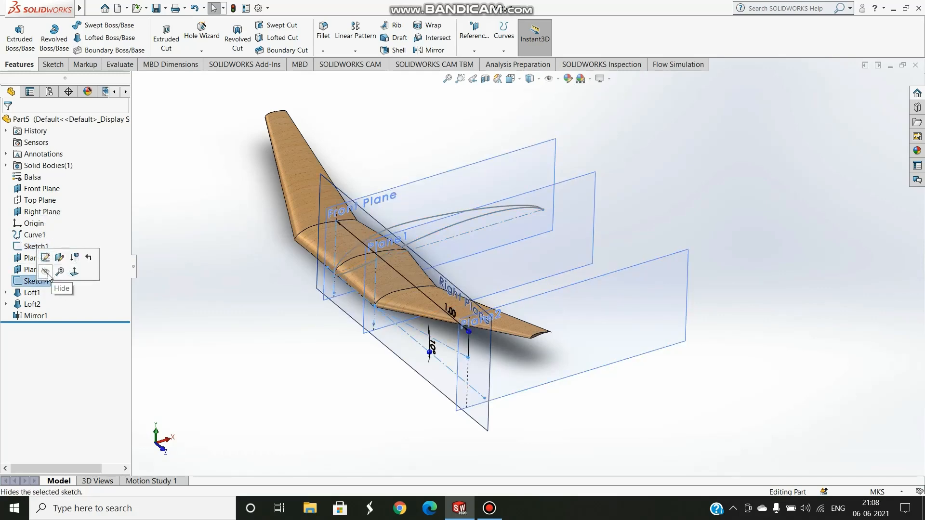
pyautogui.click(223, 284)
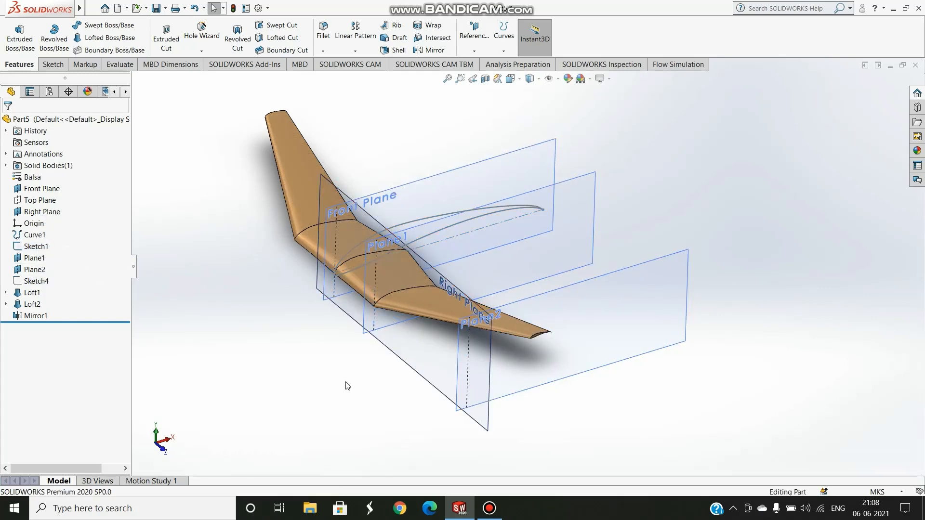
pyautogui.moveTo(345, 386)
pyautogui.mouseDown(button='middle')
pyautogui.moveTo(392, 388)
pyautogui.moveTo(368, 404)
pyautogui.moveTo(336, 392)
pyautogui.moveTo(353, 384)
pyautogui.mouseUp(button='middle')
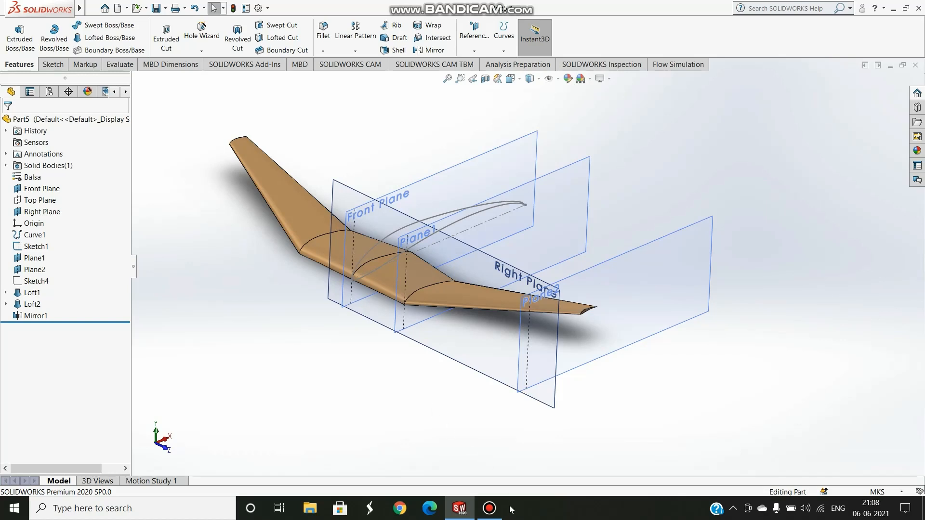
pyautogui.moveTo(498, 509)
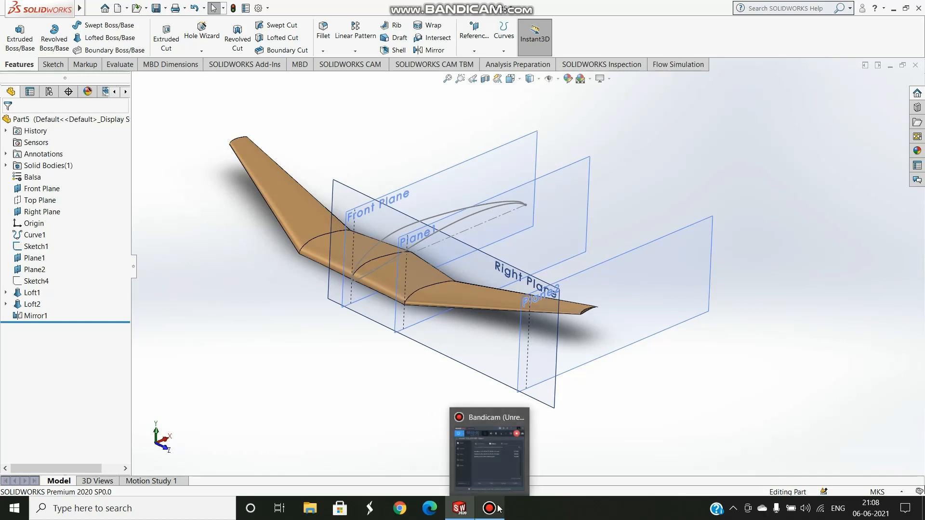